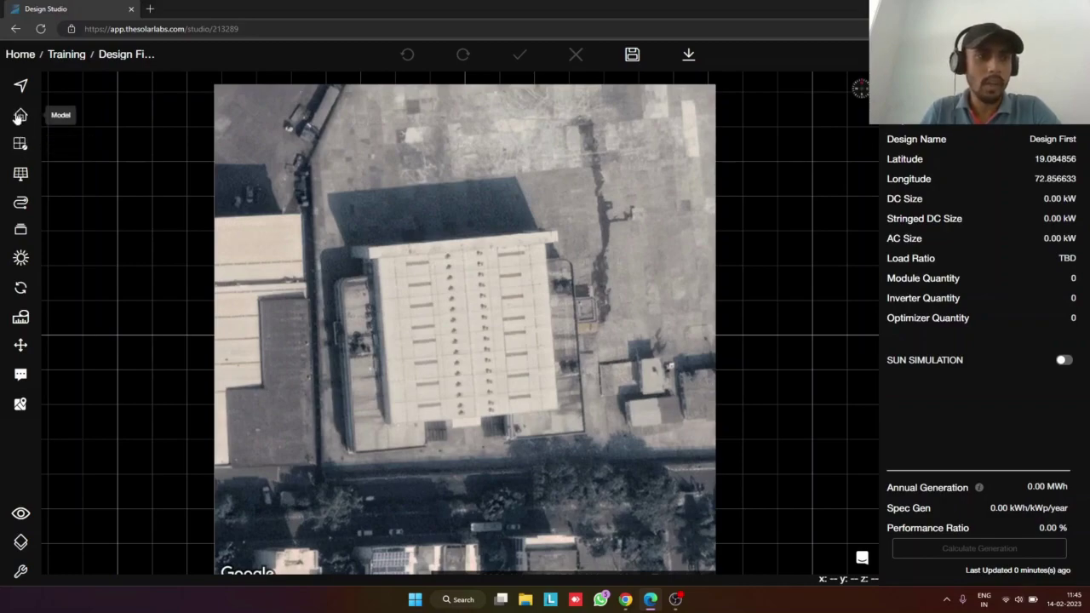
Start a flat roof outline at the middle of the large building's north edge, about 28 m to its northeast corner and 3.4 m down
left_click(21, 117)
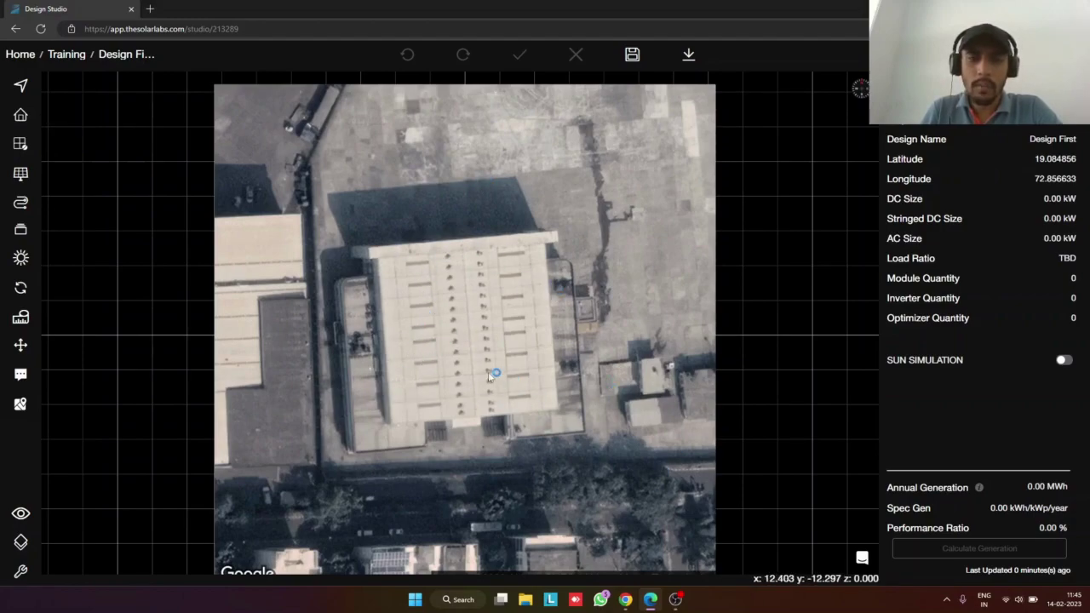
left_click(19, 115)
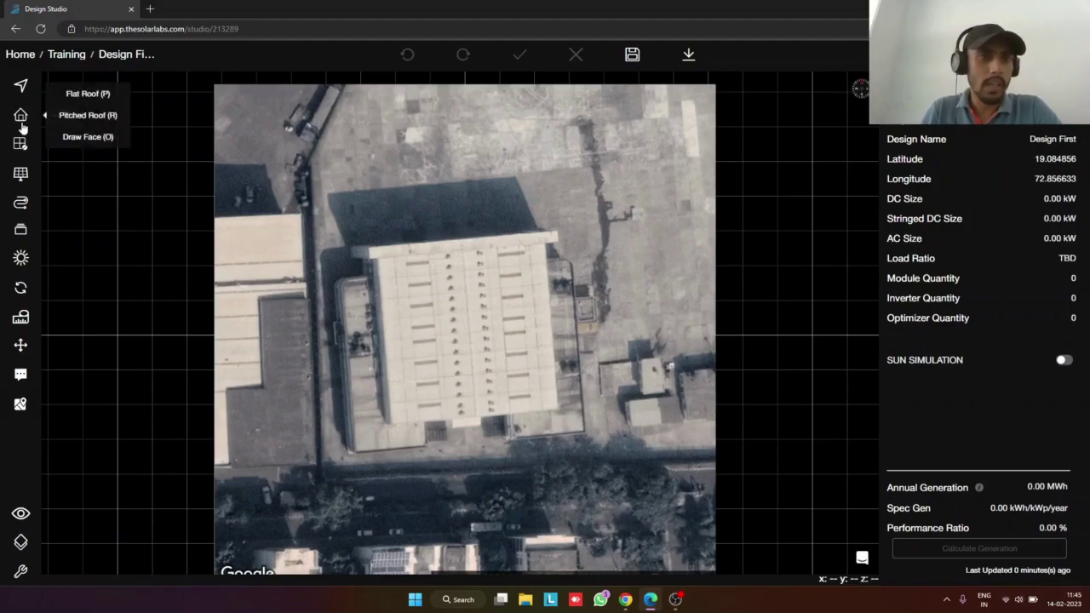
left_click(100, 104)
scroll(514, 298, "up", 3)
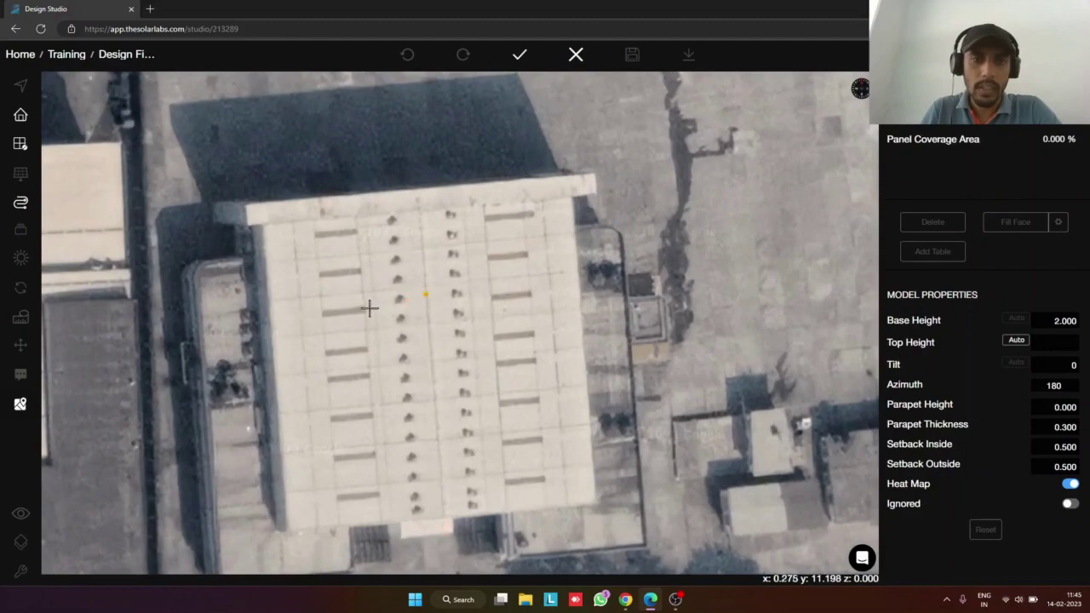
scroll(528, 352, "down", 3)
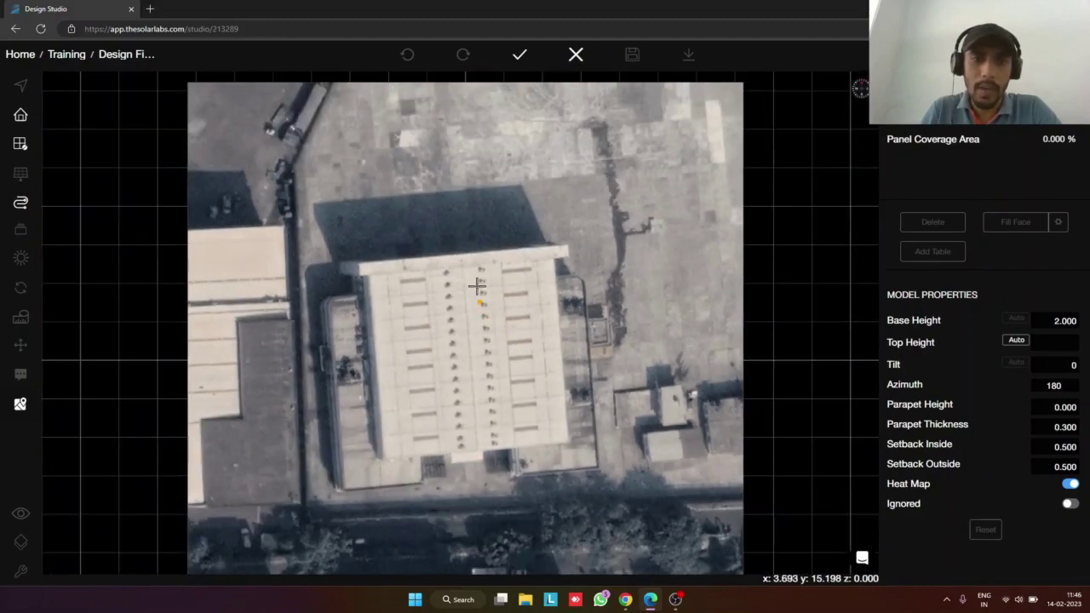
scroll(461, 255, "up", 3)
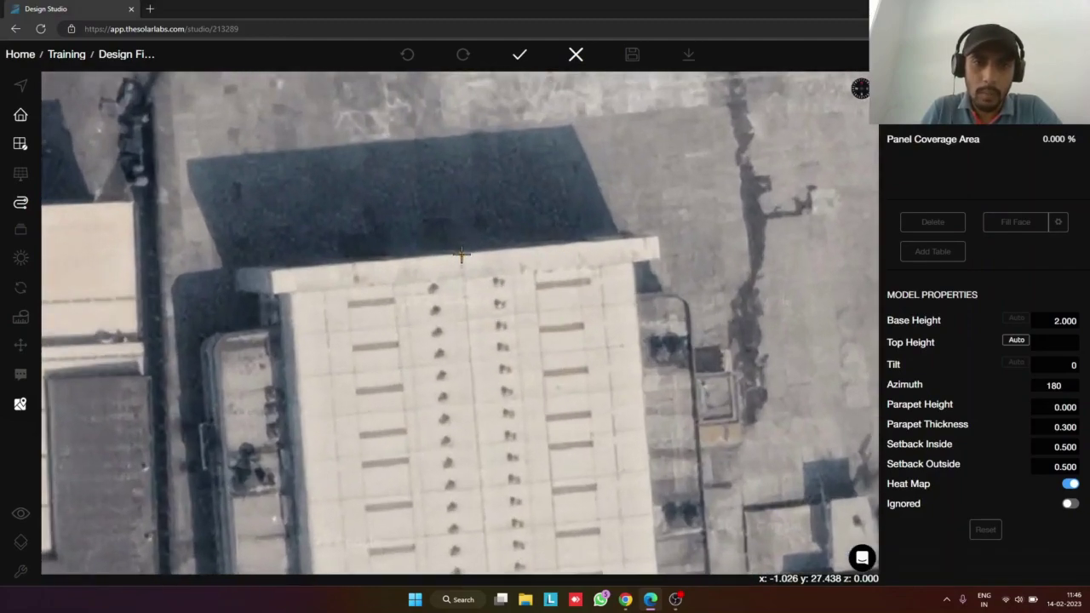
left_click(461, 254)
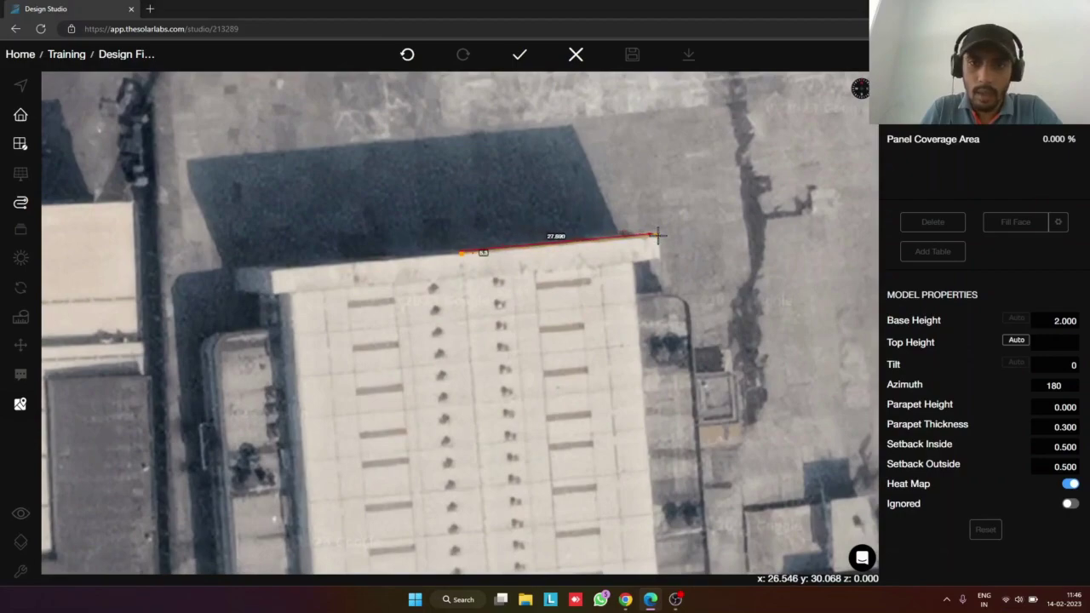
left_click(656, 236)
scroll(659, 254, "up", 3)
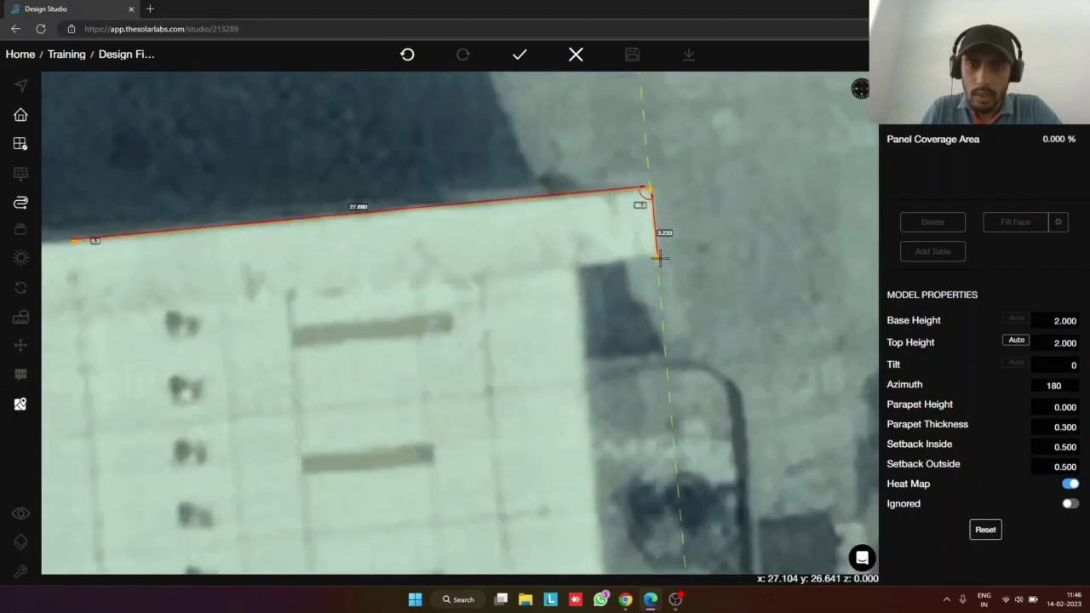
left_click(657, 259)
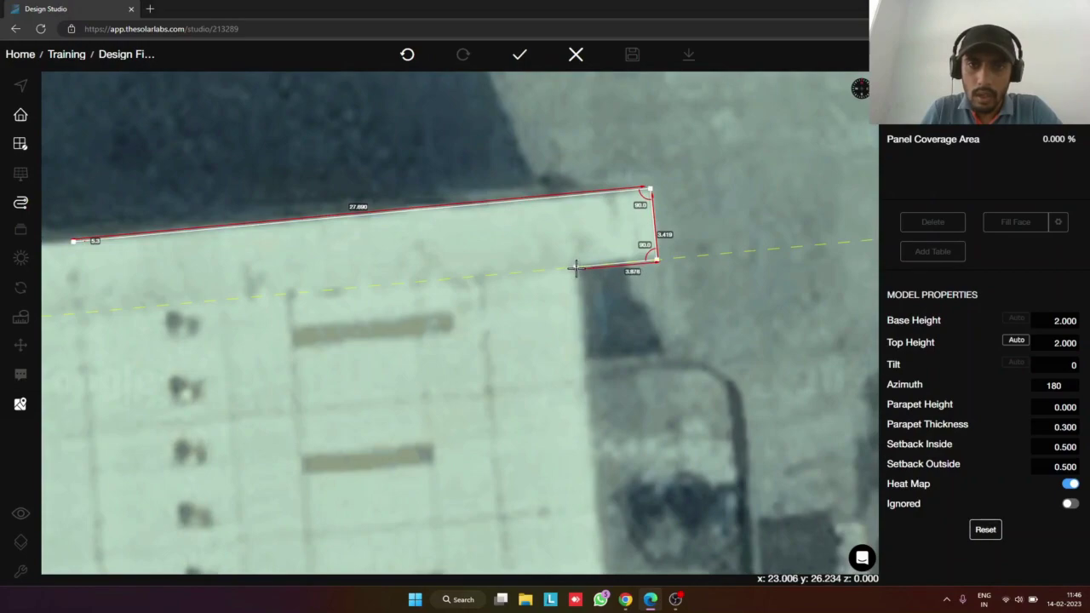
Complete the east-half roof outline with a 3.9 m inset, 48 m east side and 24 m south edge, closing it along the ridge
scroll(576, 268, "down", 5)
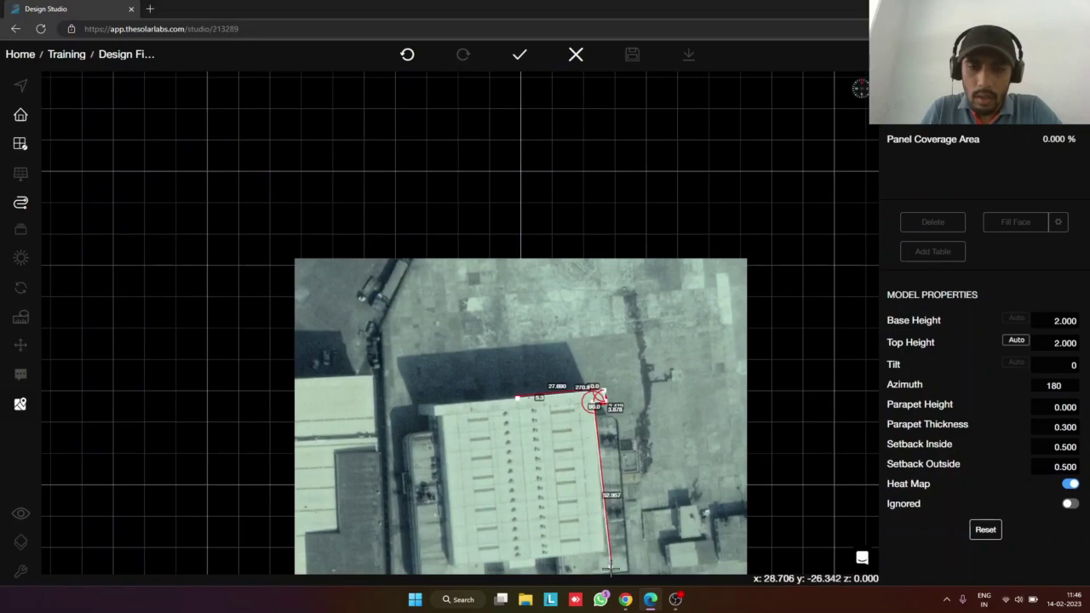
scroll(609, 567, "down", 1)
scroll(610, 562, "up", 5)
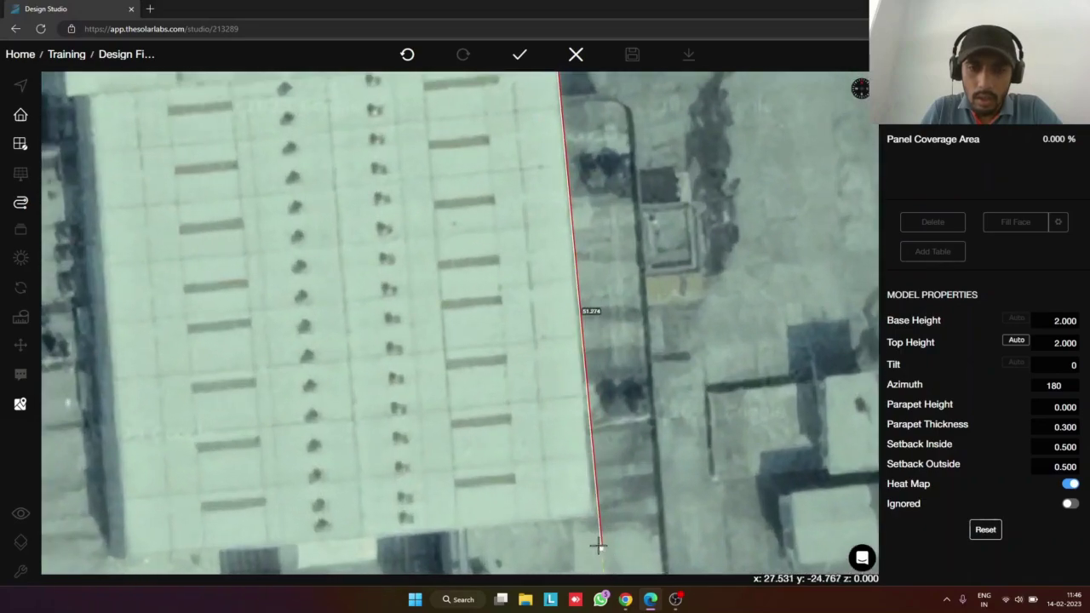
left_click(592, 519)
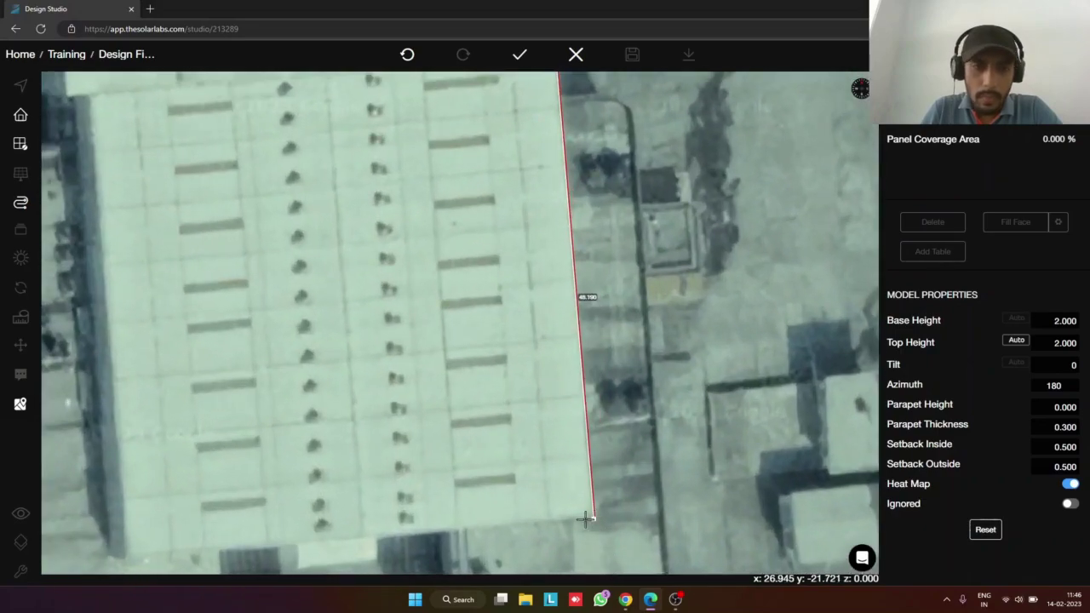
double_click(364, 537)
scroll(565, 495, "down", 2)
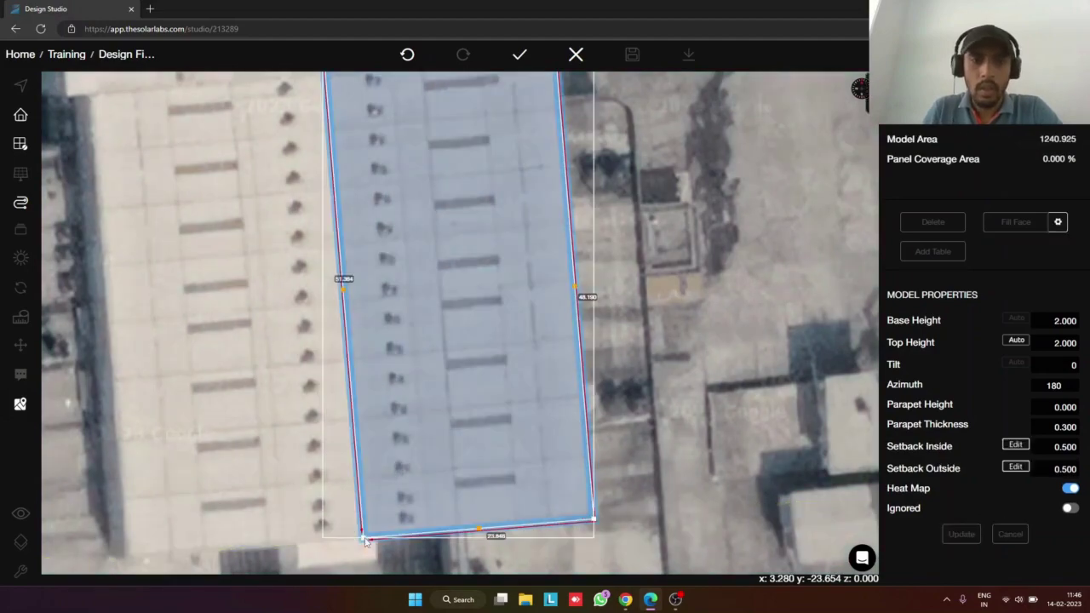
scroll(565, 500, "up", 1)
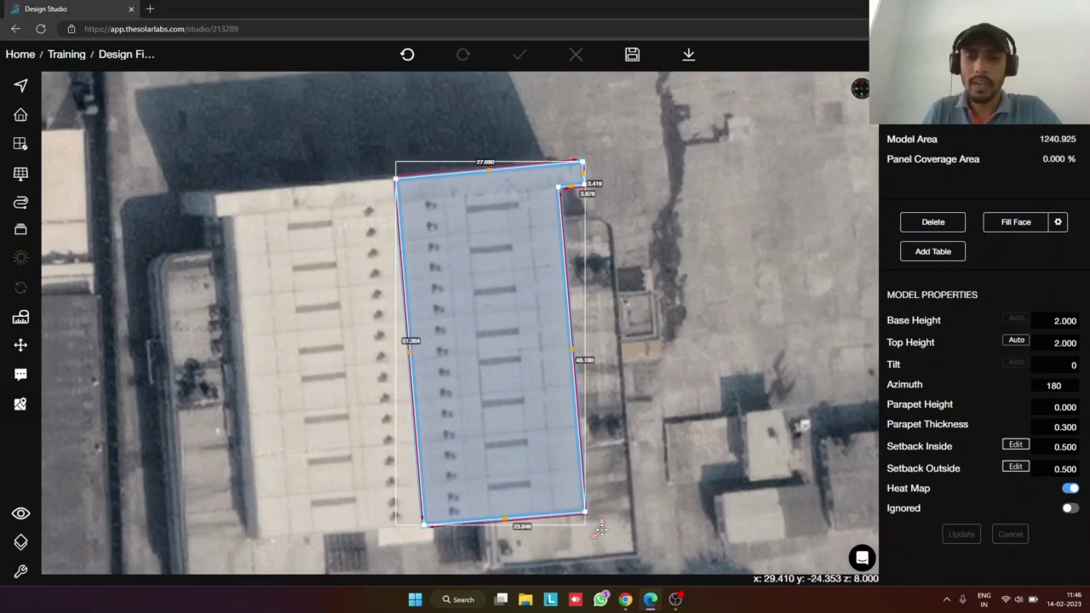
Try rotating the flat roof clockwise by 45 degrees, and undo the rotation
left_click_drag(601, 529, 404, 518)
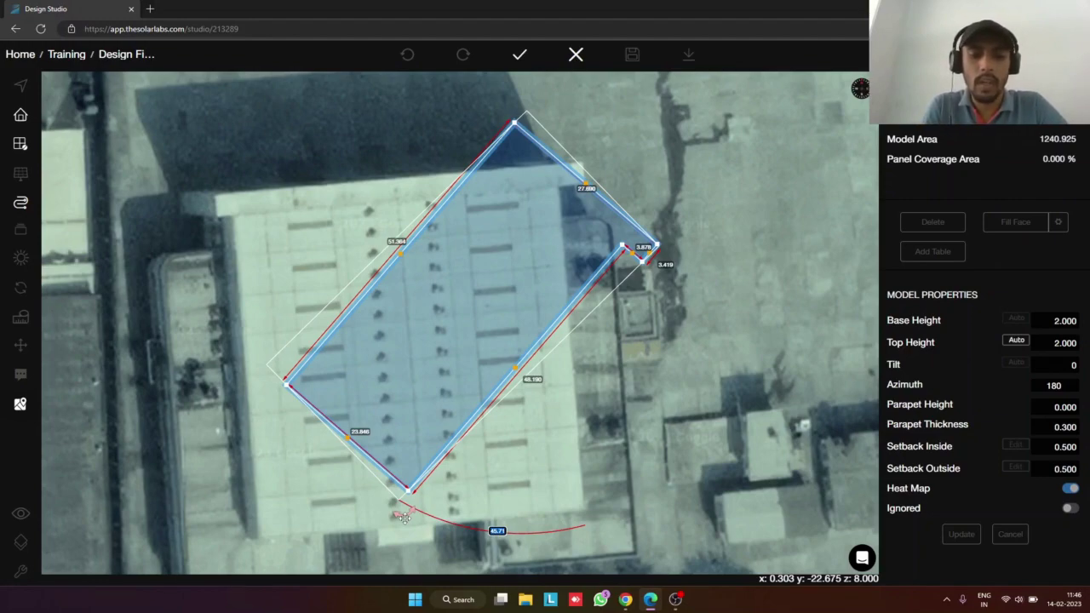
type("45")
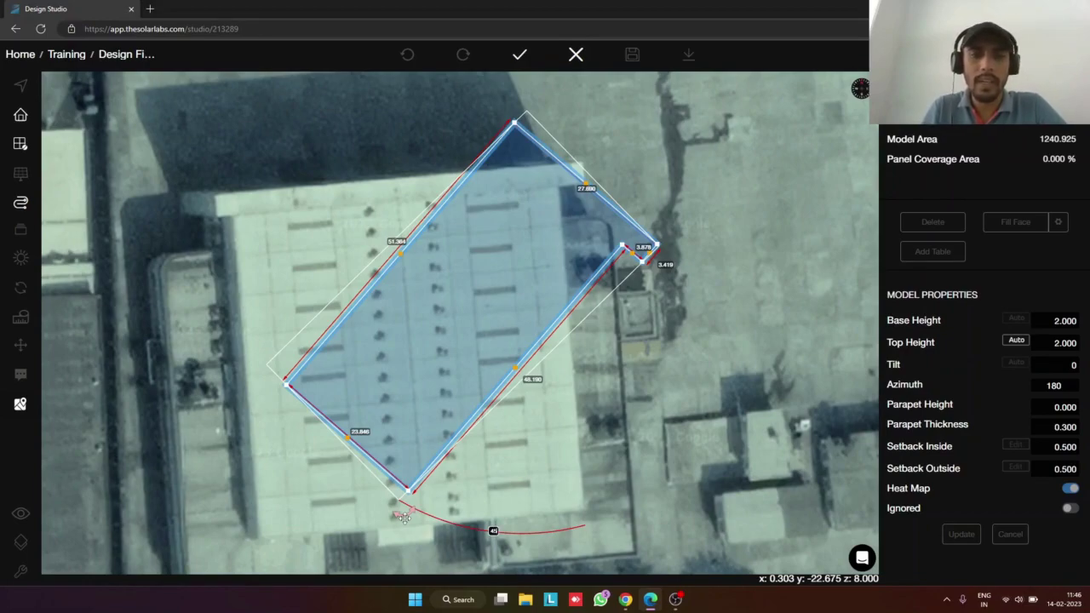
key("Return")
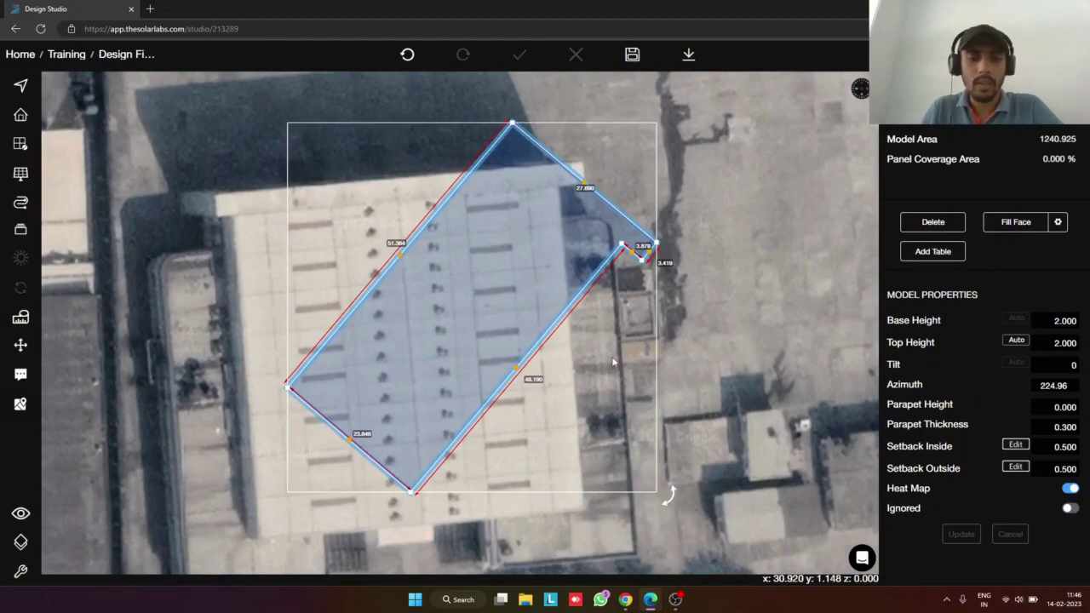
key("ctrl+z")
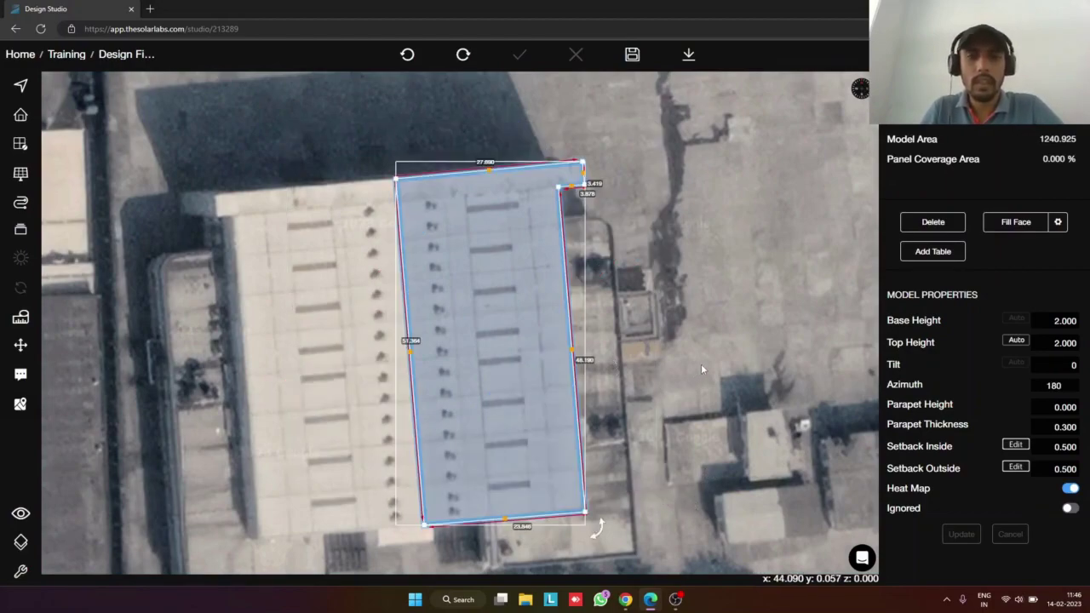
left_click(702, 367)
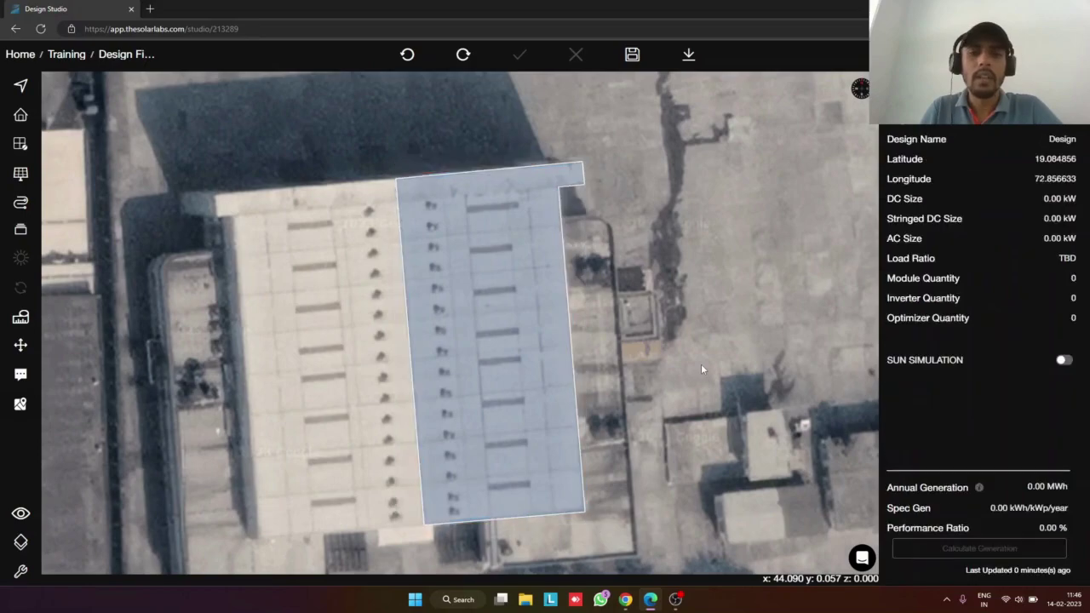
left_click(538, 460)
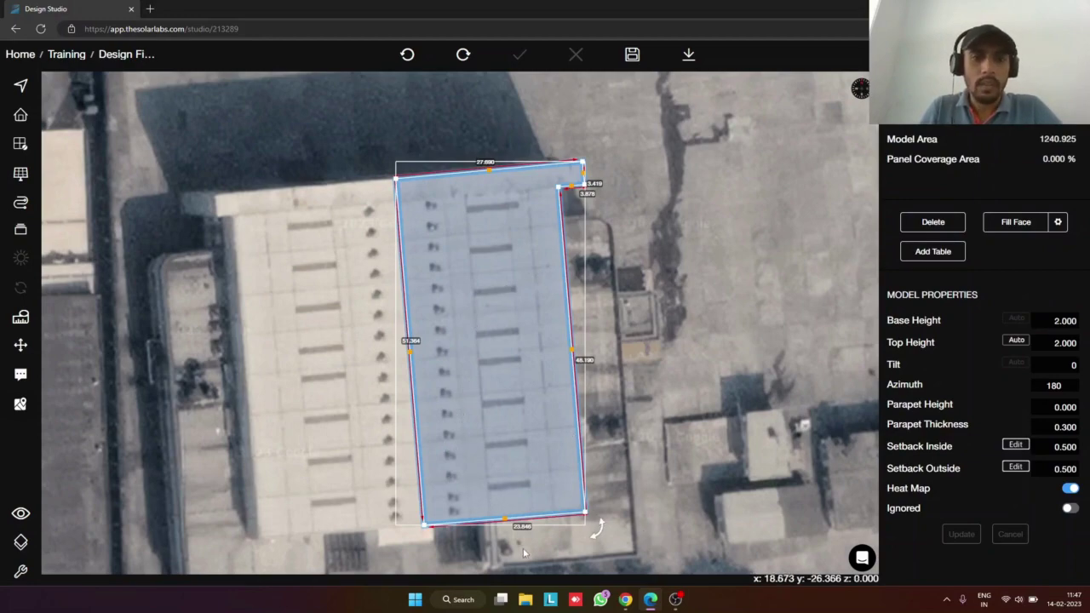
scroll(469, 529, "up", 2)
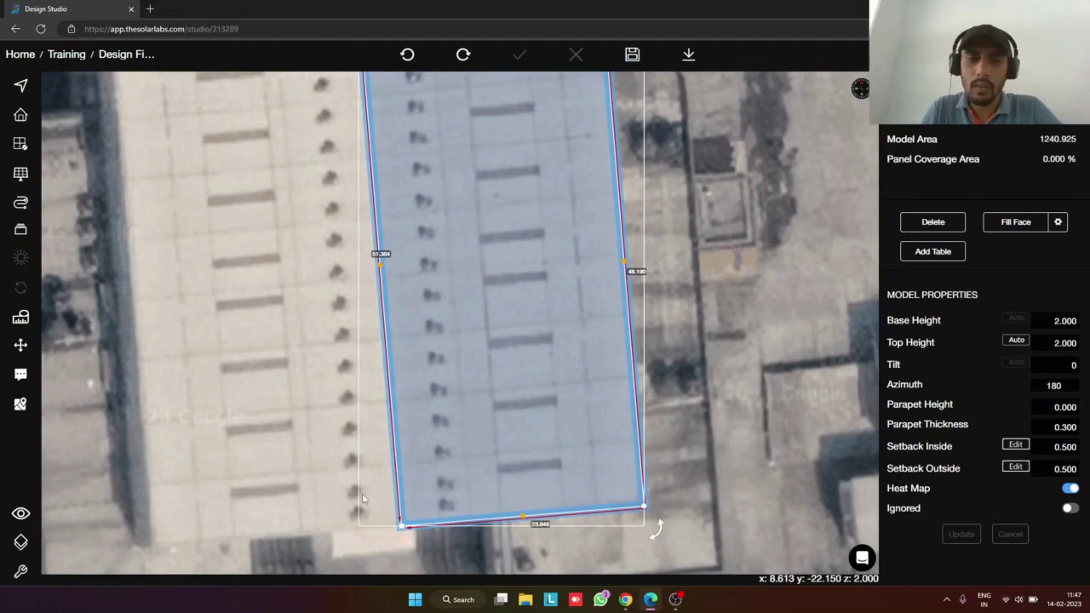
left_click(273, 454)
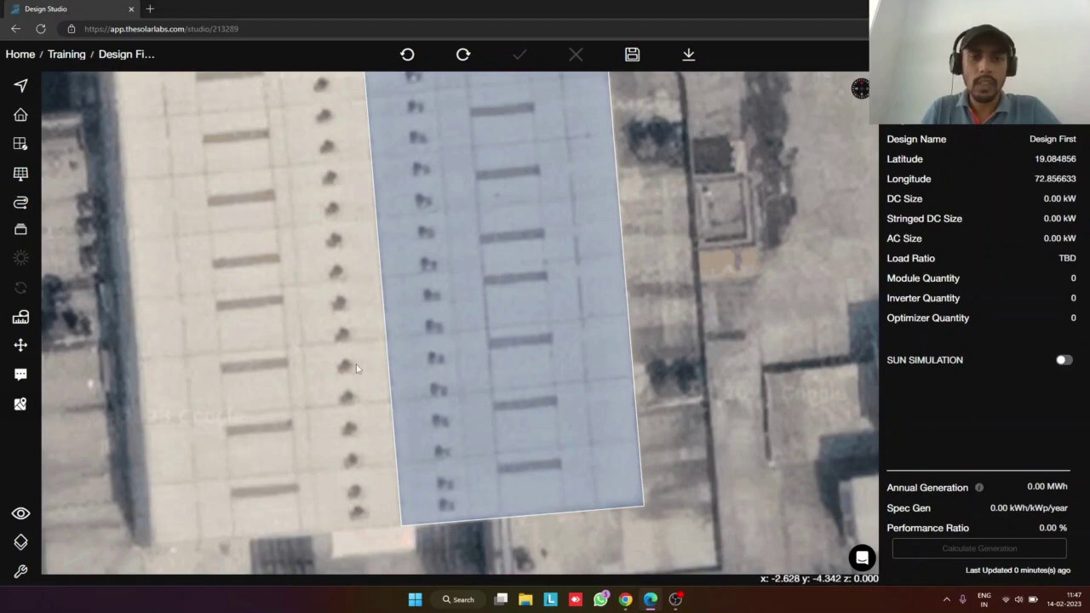
Draw a cylinder obstruction with a radius of about 0.45 m over the southernmost roof vent on the modelled roof
mouse_move(11, 150)
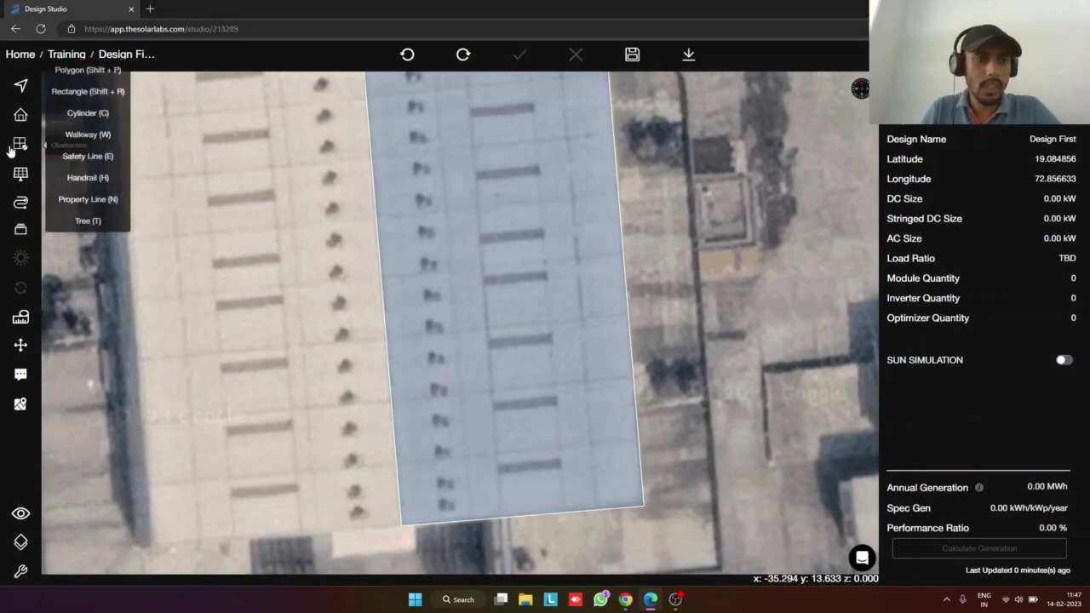
left_click(453, 327)
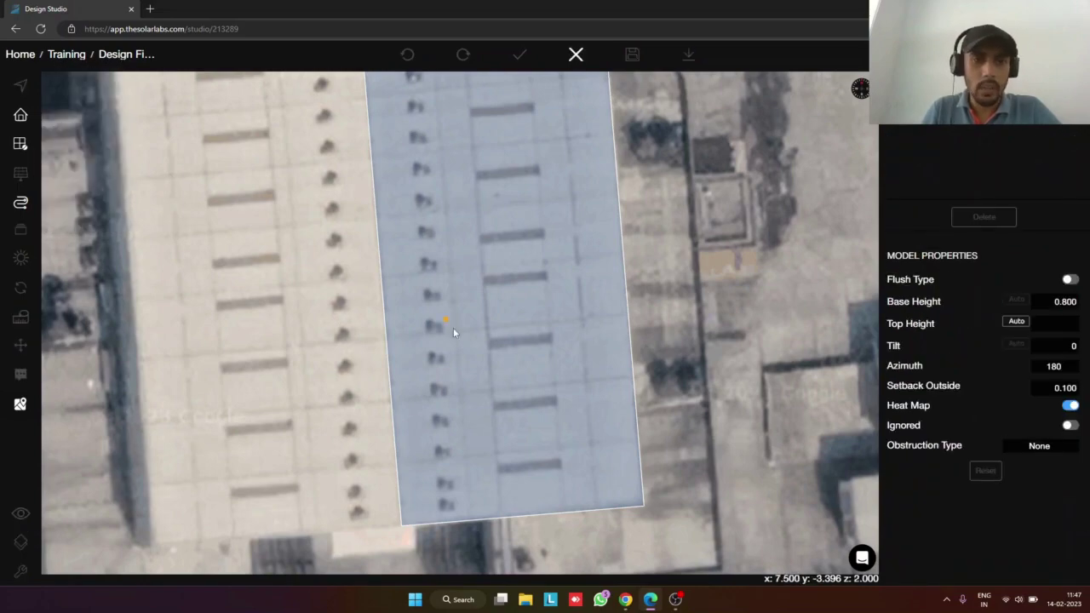
scroll(450, 508, "up", 5)
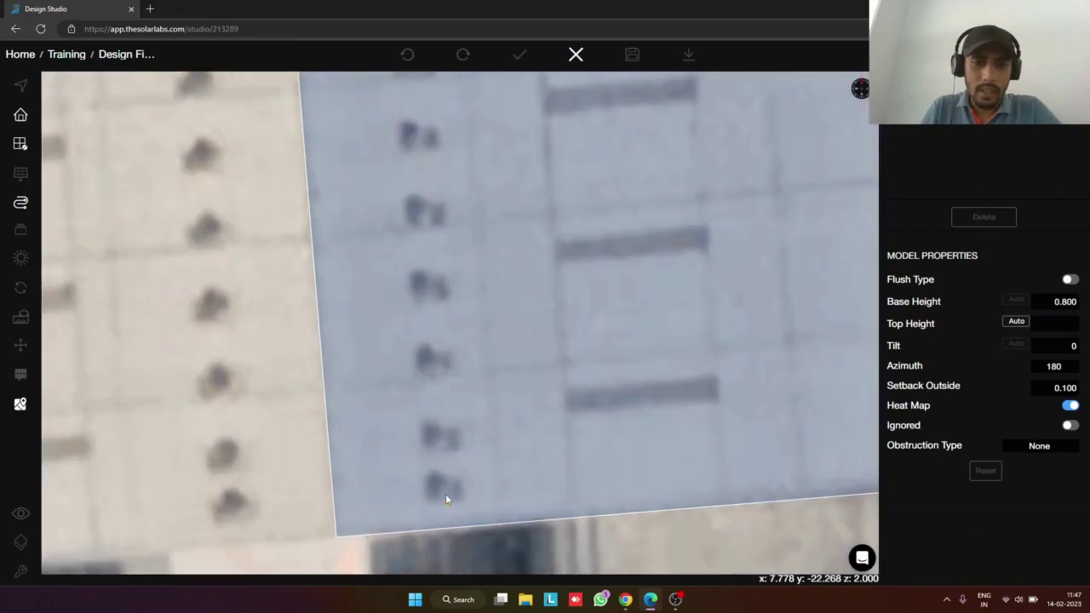
scroll(444, 489, "up", 3)
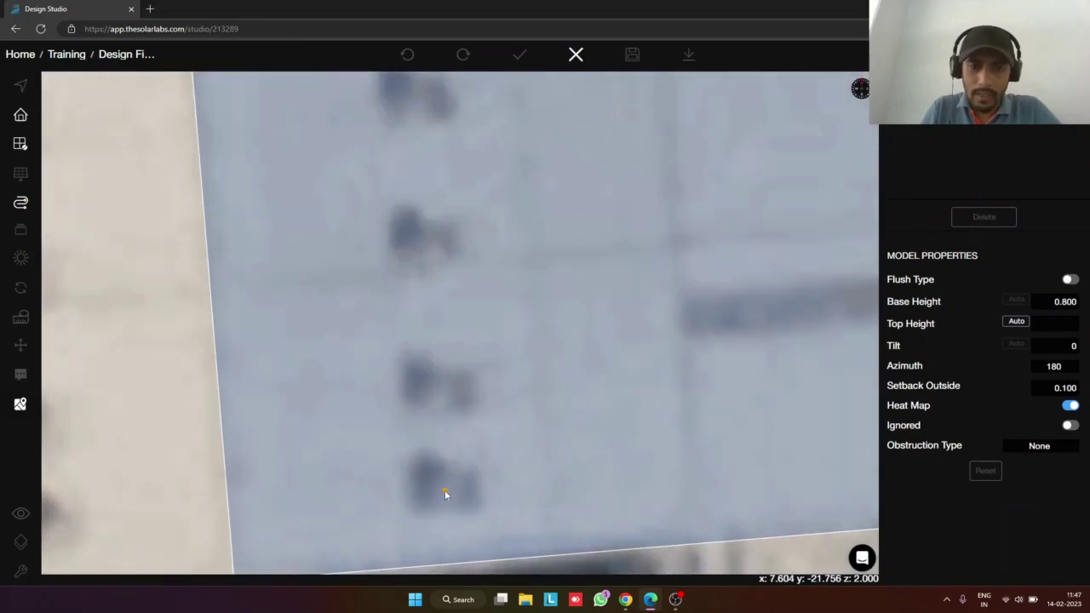
left_click(443, 490)
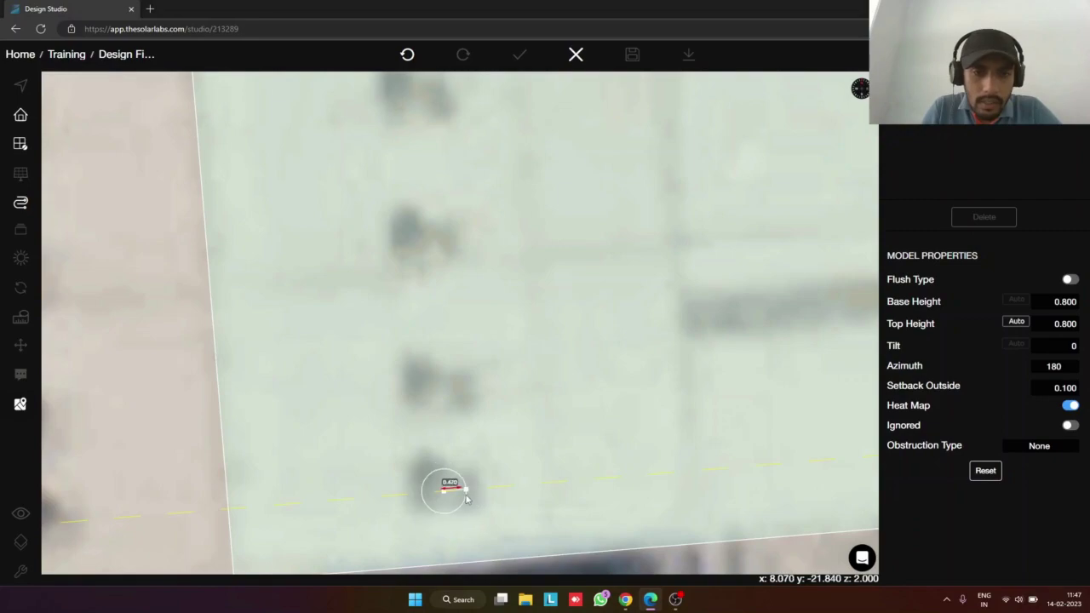
left_click(466, 499)
scroll(287, 536, "down", 2)
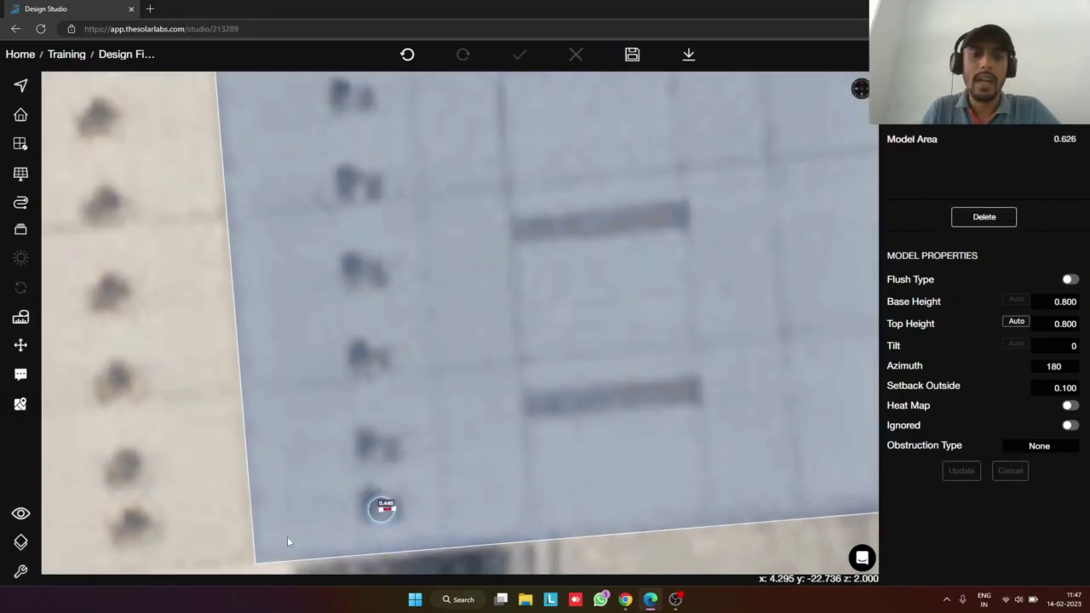
Set the cylinder obstruction's base height to 0.6 and apply the update
scroll(287, 537, "down", 1)
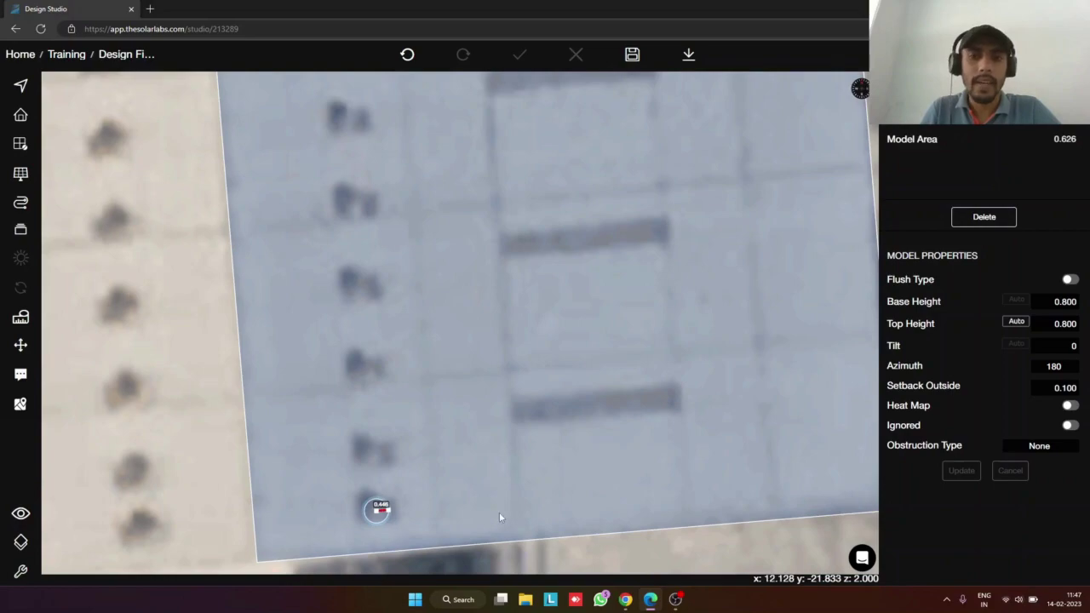
left_click(1061, 310)
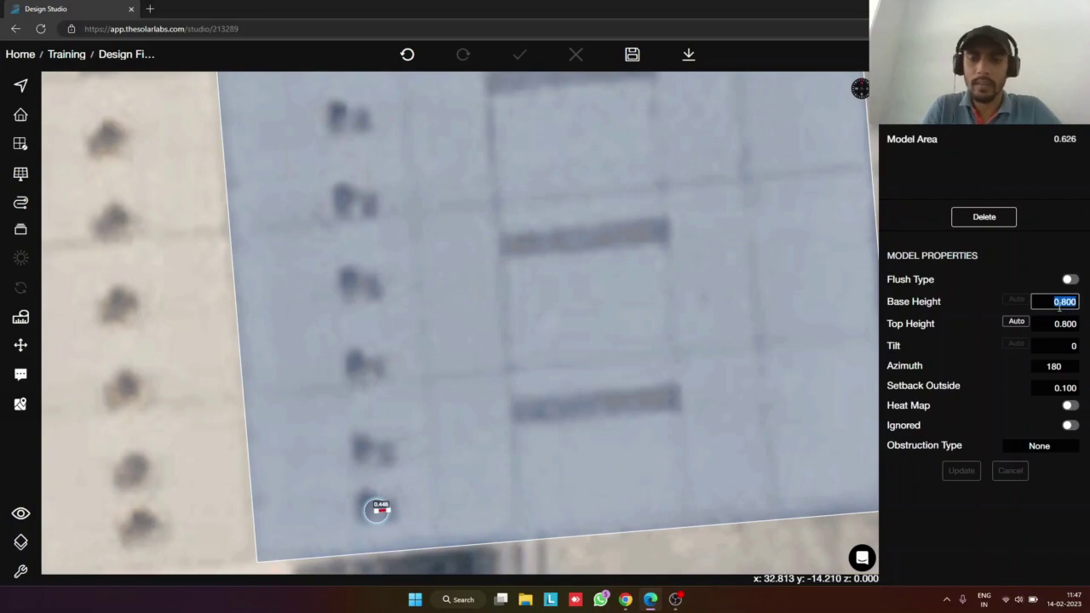
type("0.6")
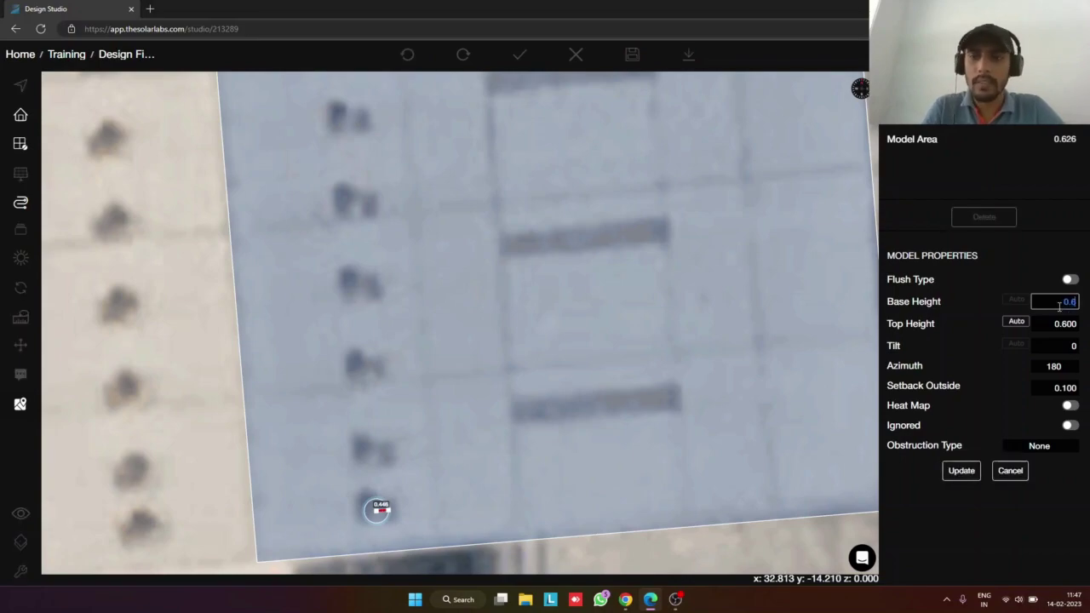
left_click(963, 471)
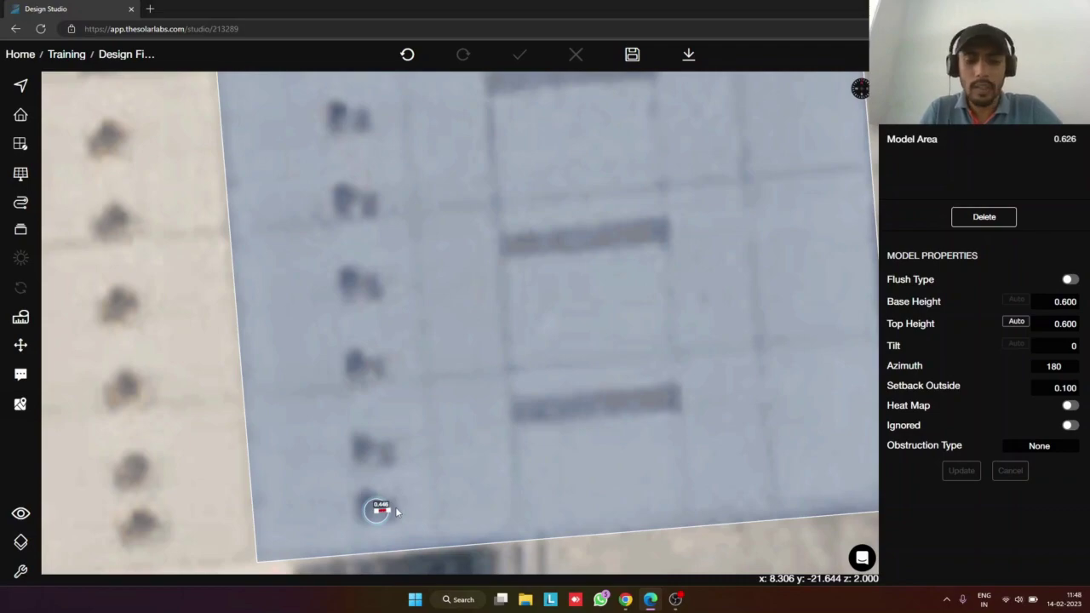
Paste a copy of the cylinder over the second-southernmost vent, and copies with a repeat count of 10 along the vents further north
key("ctrl+v")
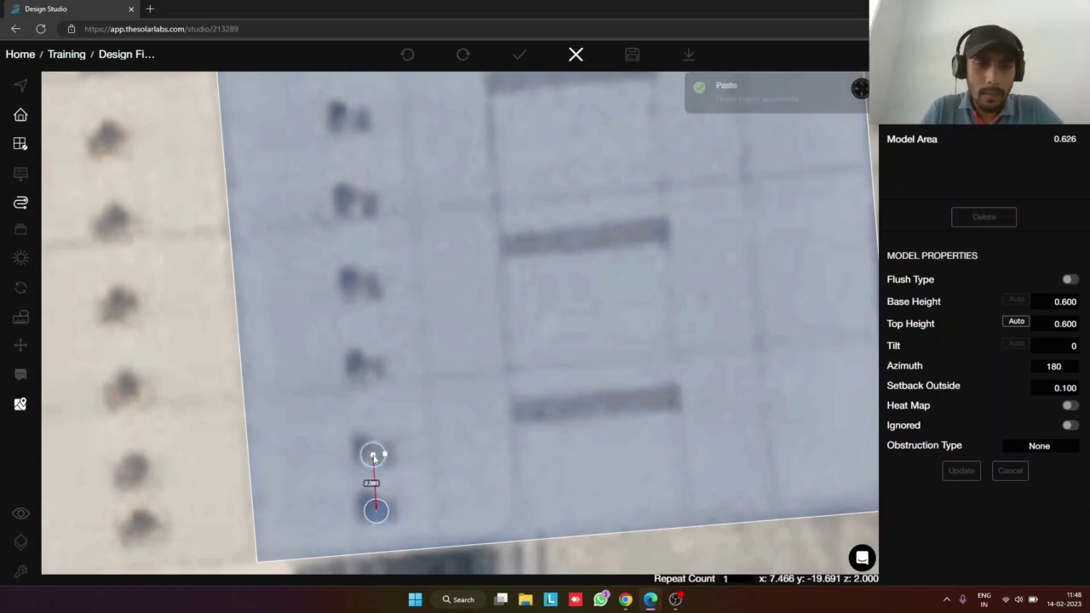
left_click(372, 458)
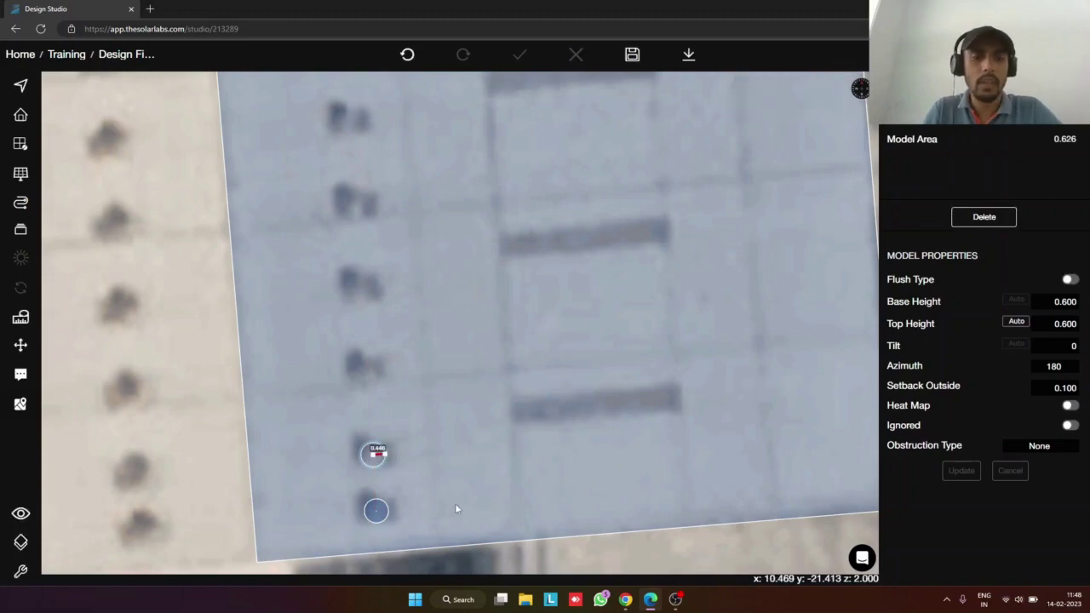
scroll(456, 508, "down", 3)
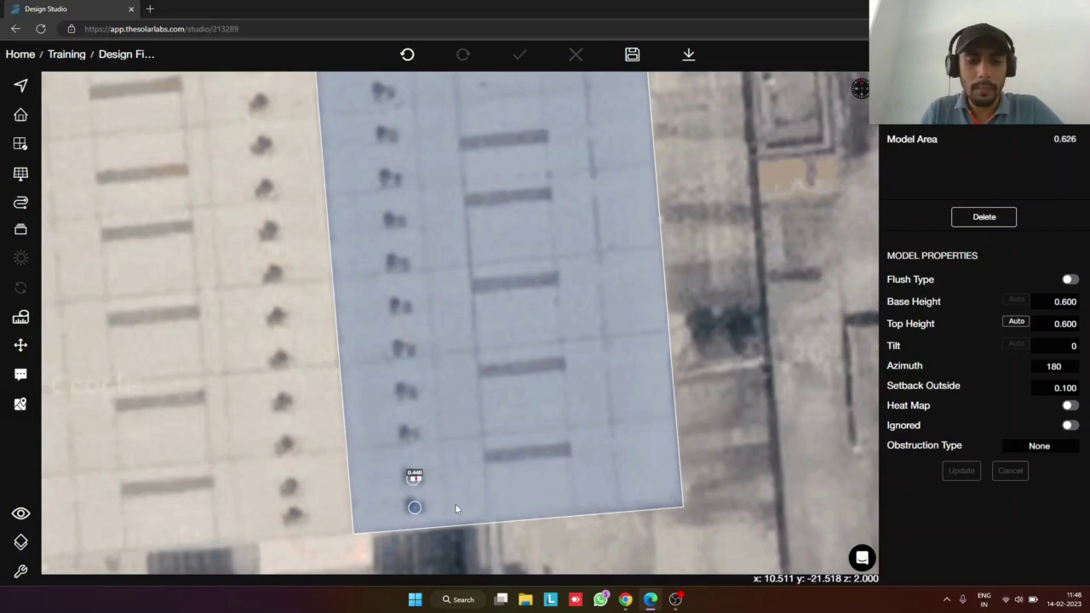
key("ctrl+v")
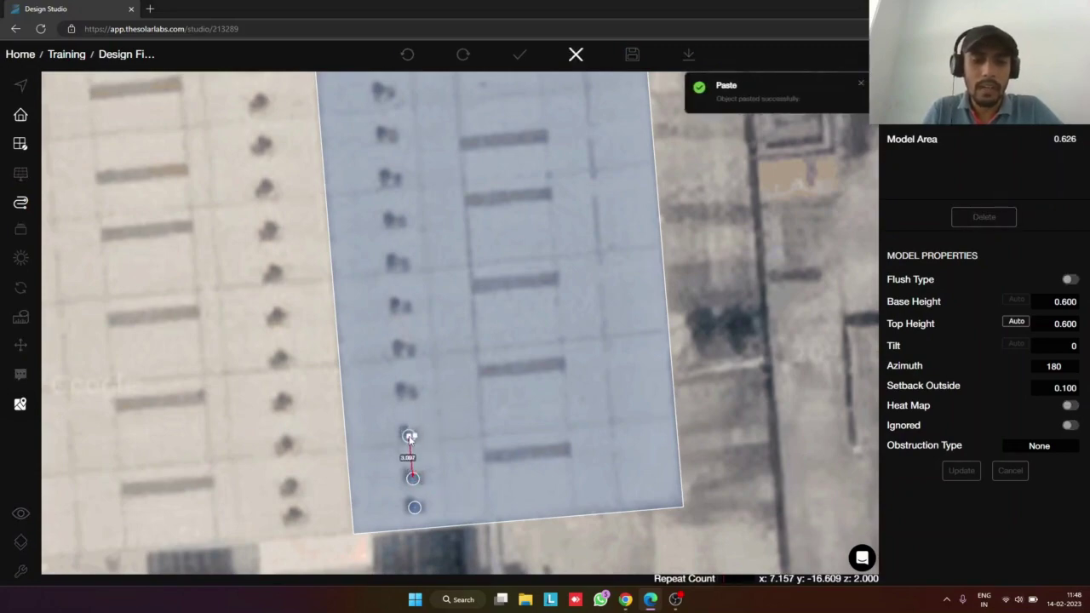
type("0")
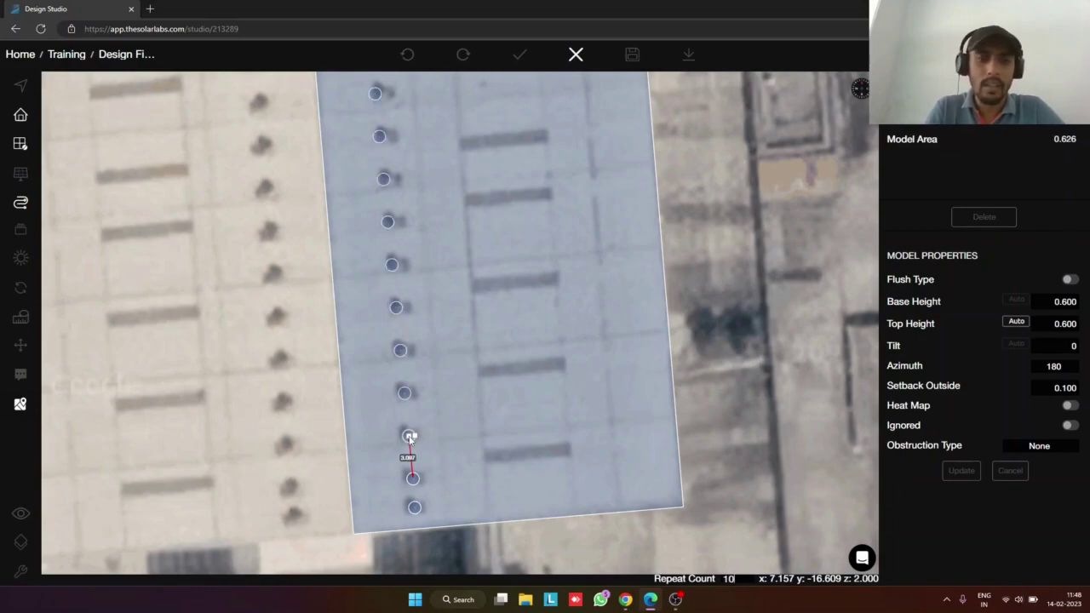
scroll(410, 437, "up", 5)
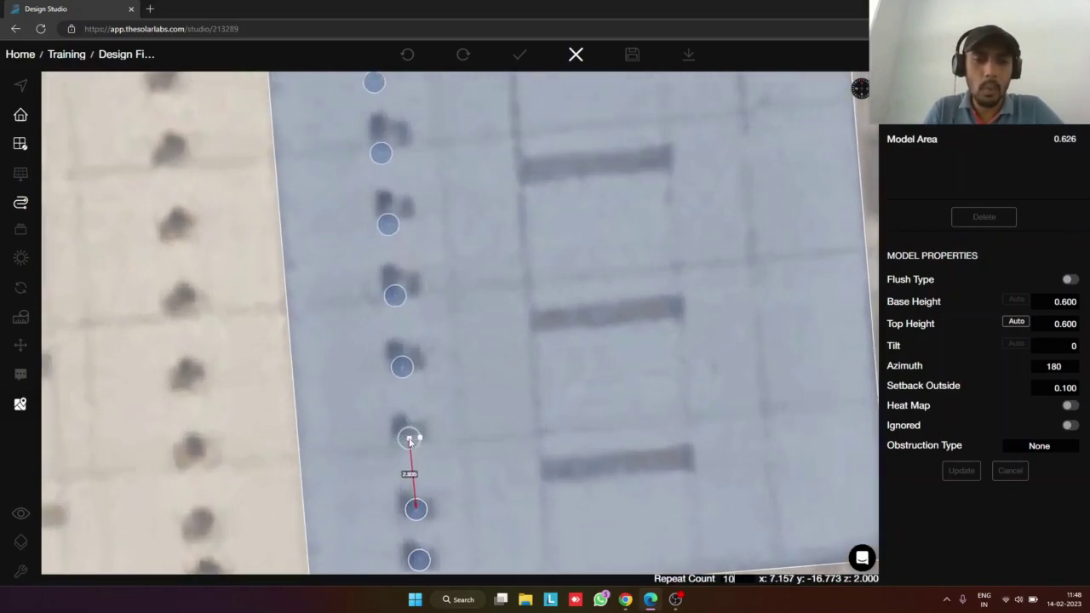
left_click_drag(410, 441, 413, 432)
scroll(413, 432, "down", 10)
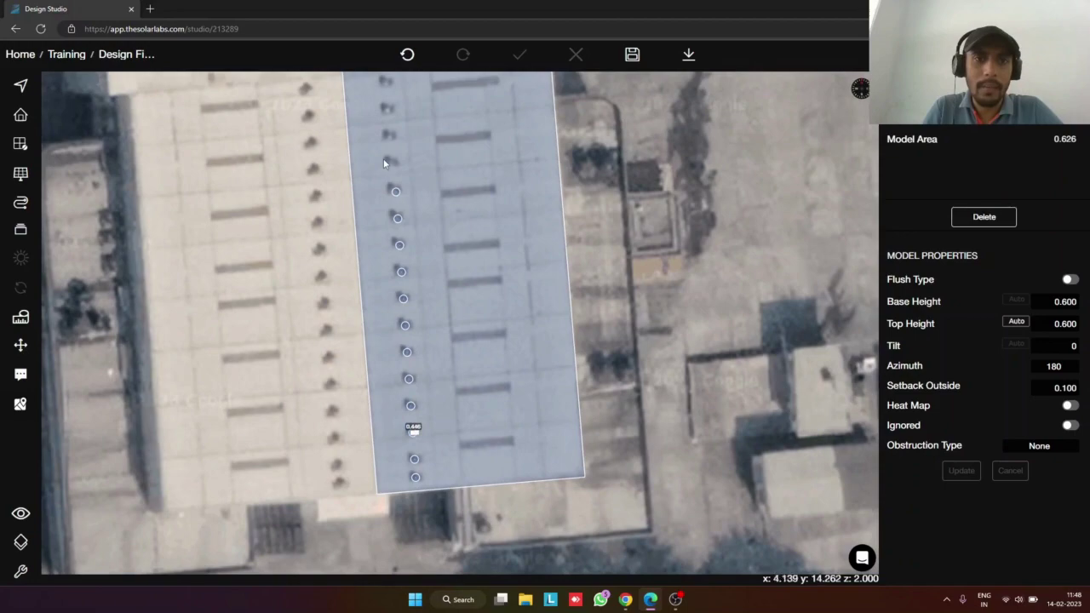
Move the northernmost pasted cylinder slightly northwest so it sits over its vent
scroll(383, 159, "up", 8)
scroll(410, 224, "up", 2)
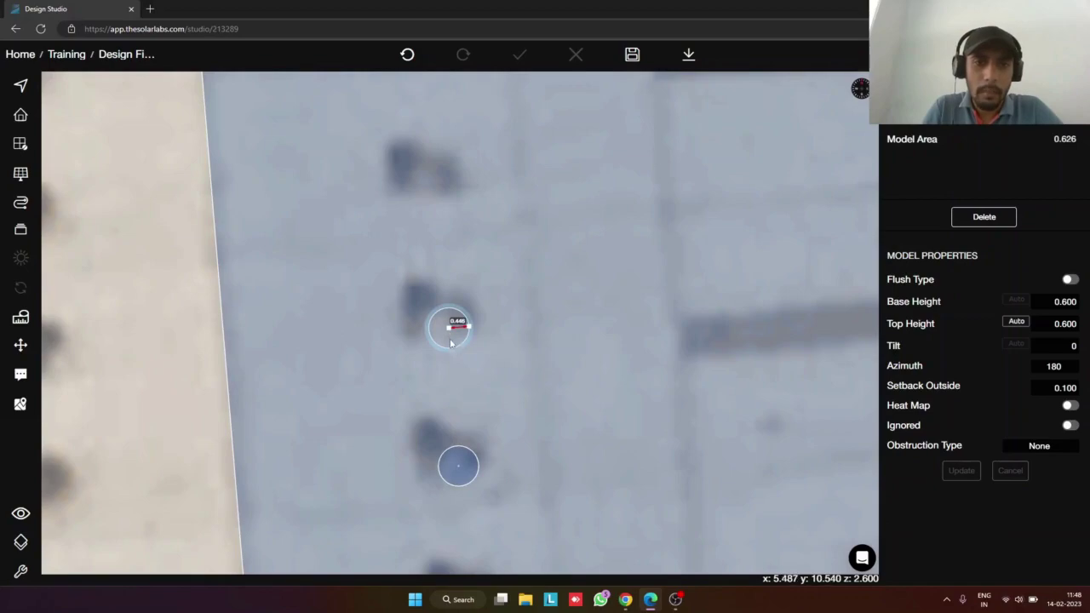
double_click(451, 338)
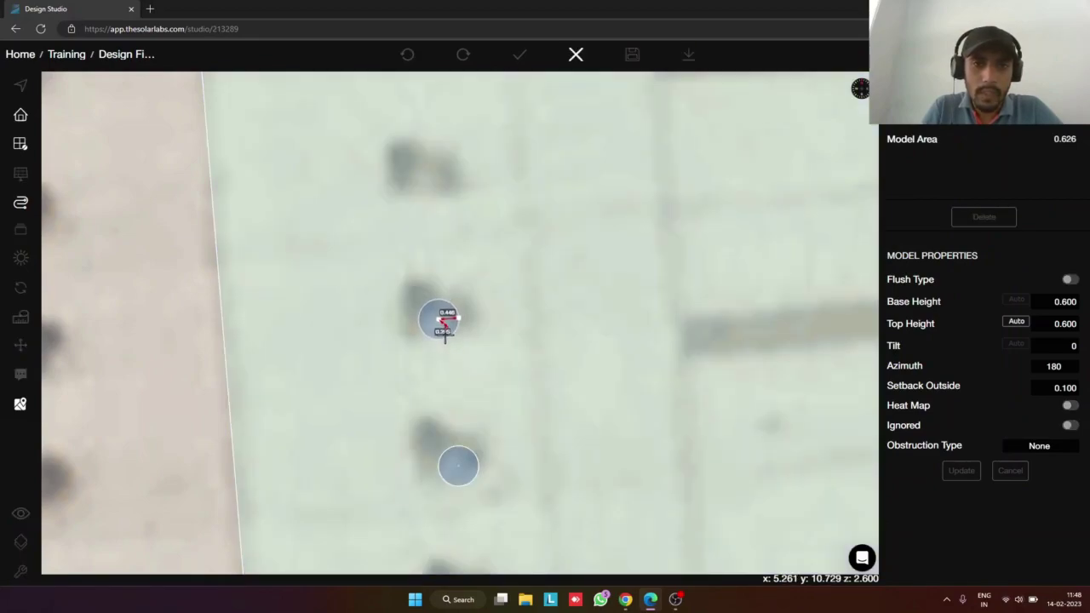
key("Escape")
scroll(444, 334, "down", 2)
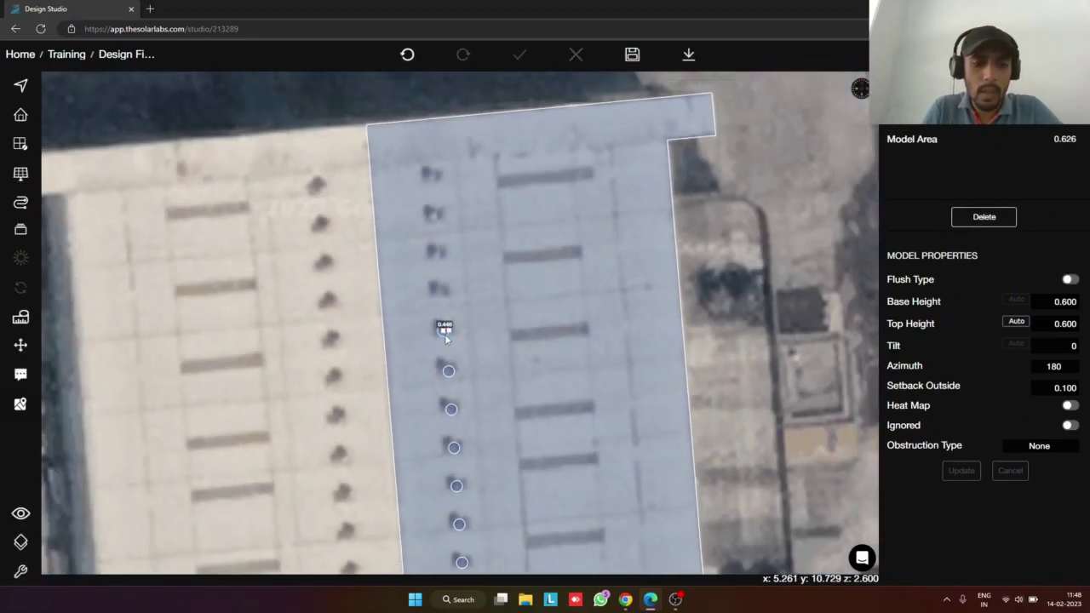
Paste copies of the northernmost cylinder with a repeat count of 4, spaced about 3.1 m apart, over the remaining northern vents
key("ctrl+v")
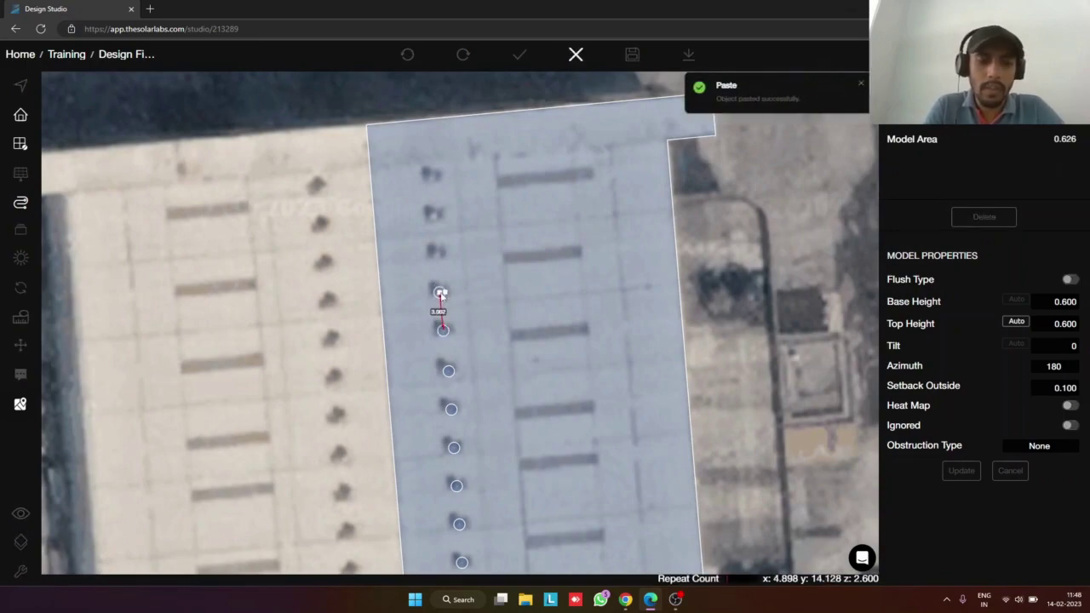
type("4")
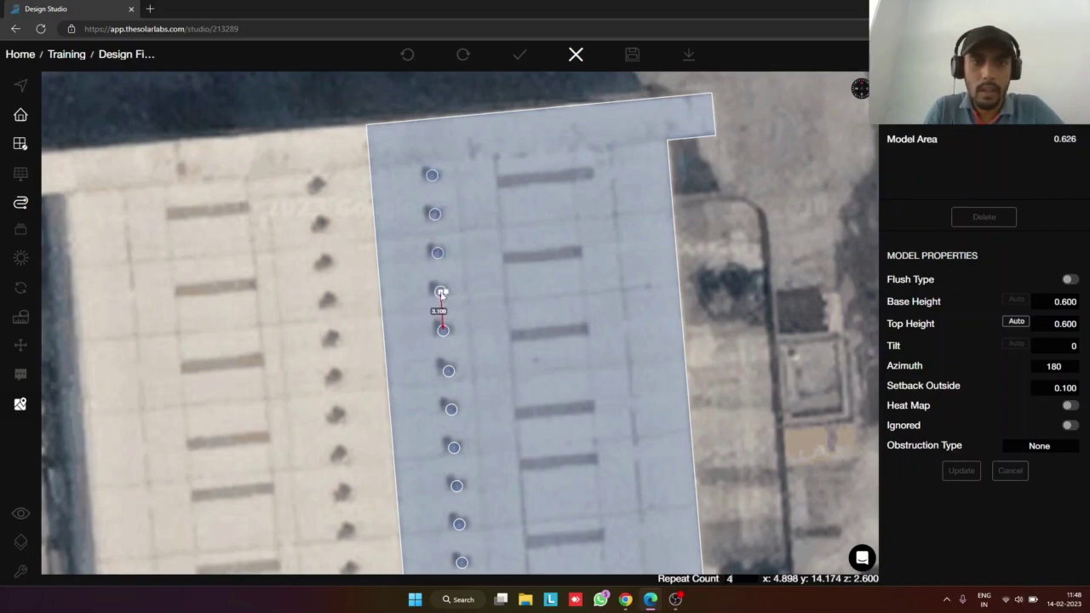
left_click(442, 292)
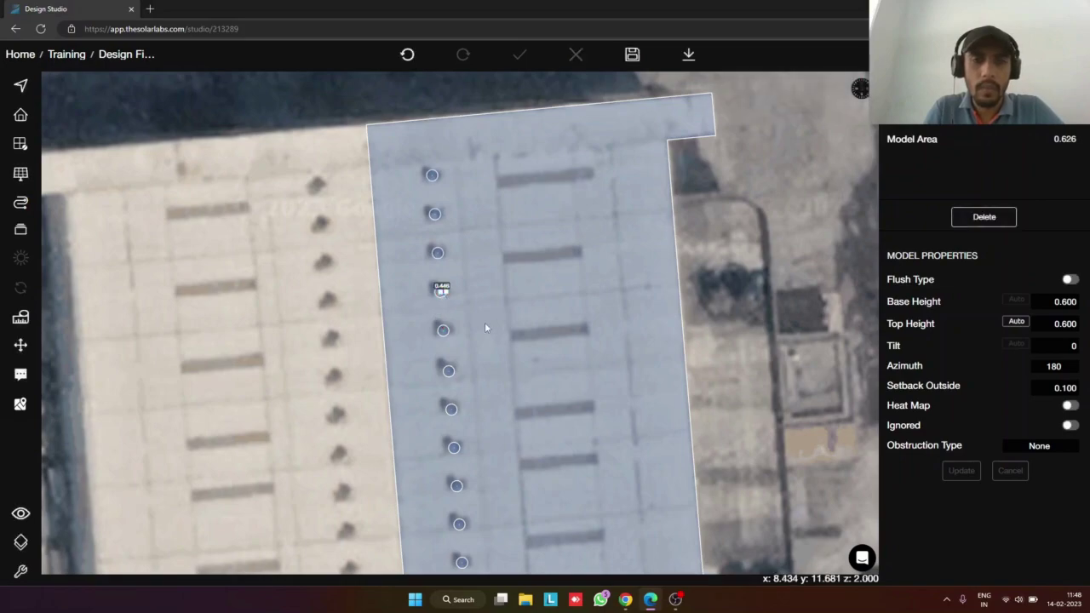
scroll(485, 322, "down", 2)
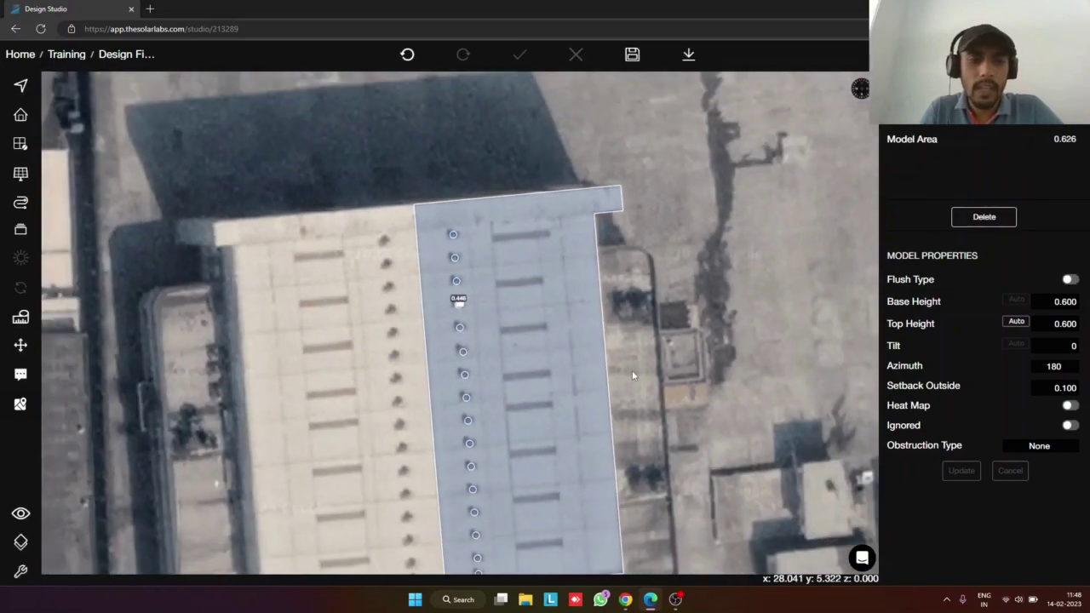
Examine the modelled roof and its row of cylinder obstructions in 3D from several angles
key("3")
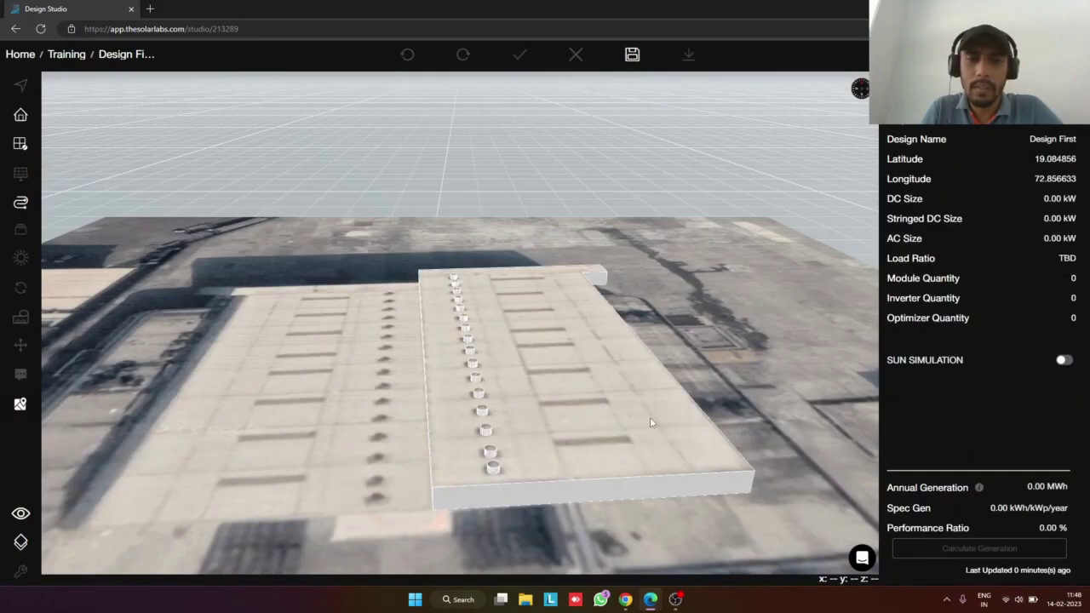
right_click_drag(650, 422, 638, 292)
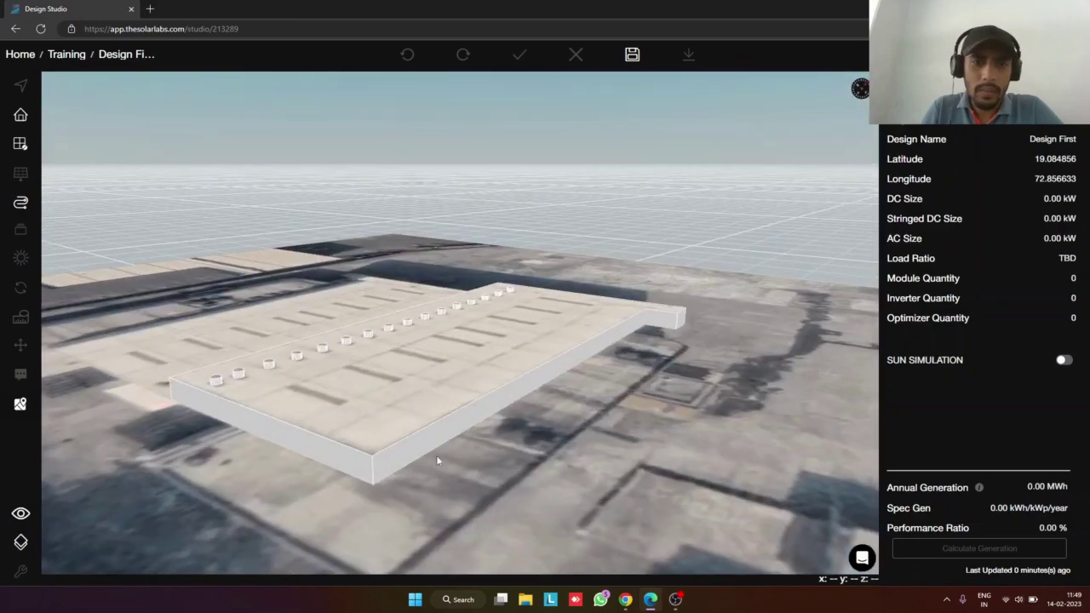
right_click_drag(436, 454, 264, 449)
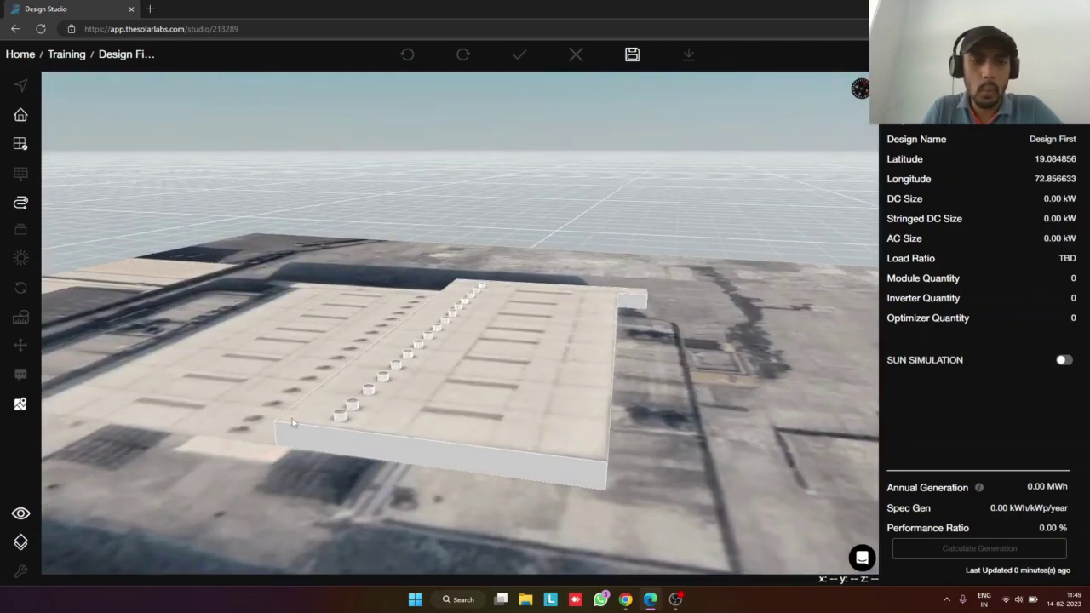
left_click(293, 418)
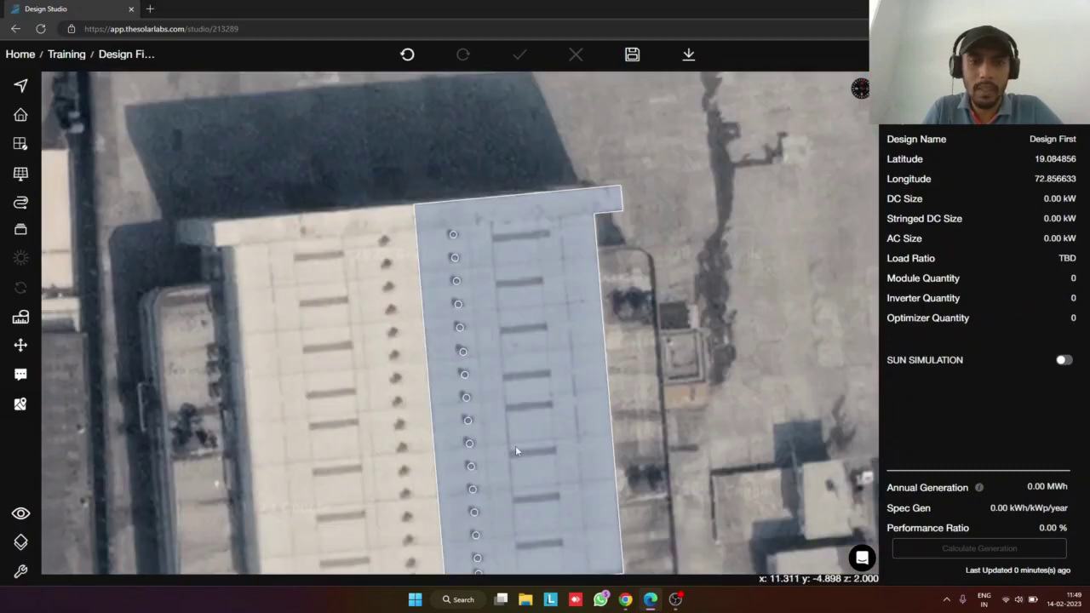
key("Escape")
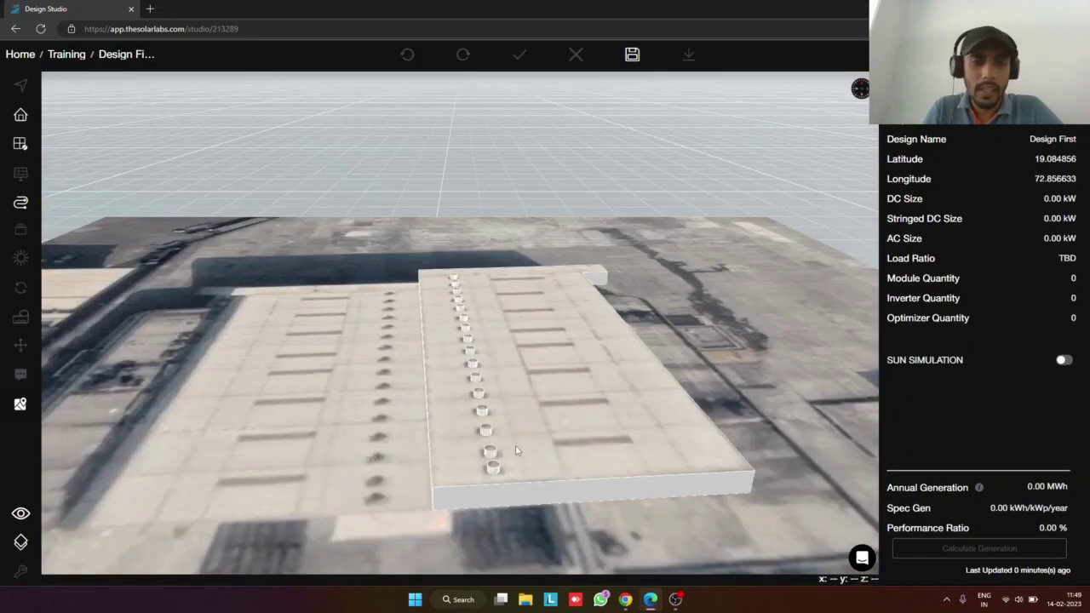
left_click(515, 450)
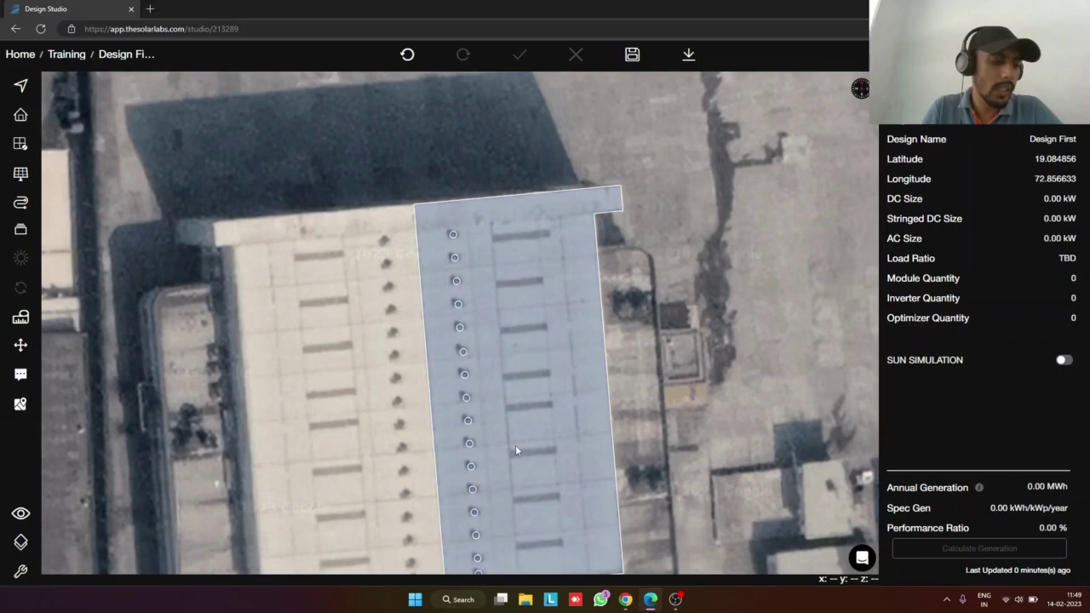
Set the east-half roof's base height to 10, tilt to 7 and azimuth to 85.30, and apply the update
left_click(515, 451)
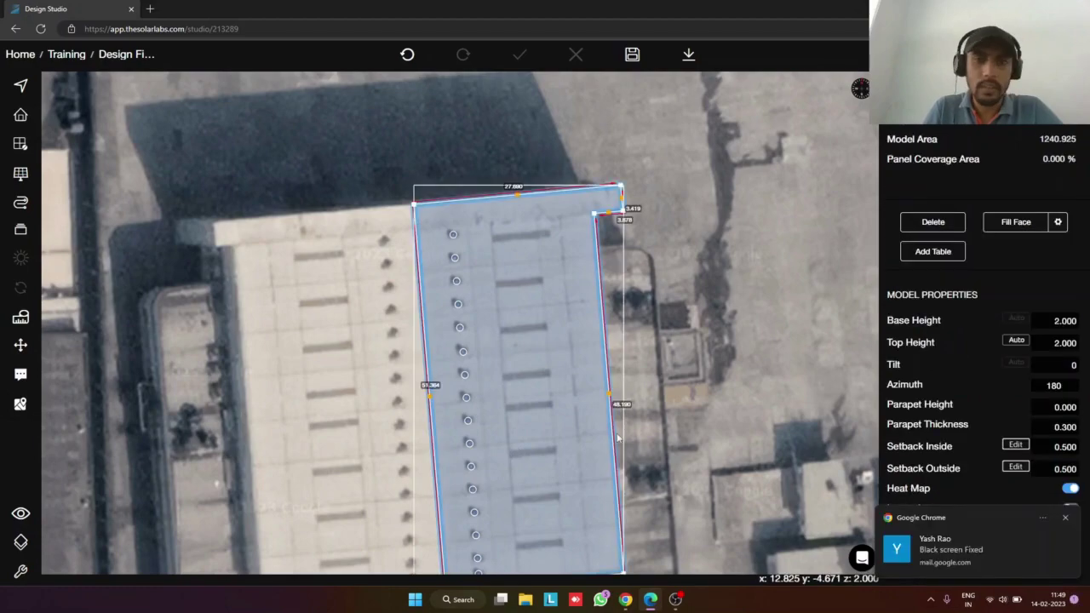
left_click(1048, 323)
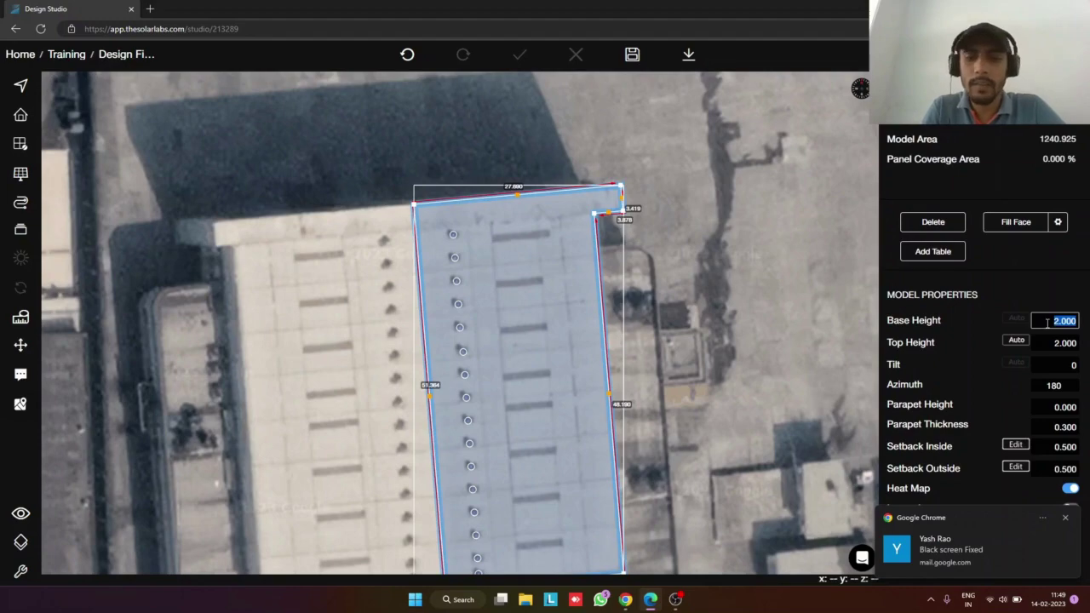
type("10")
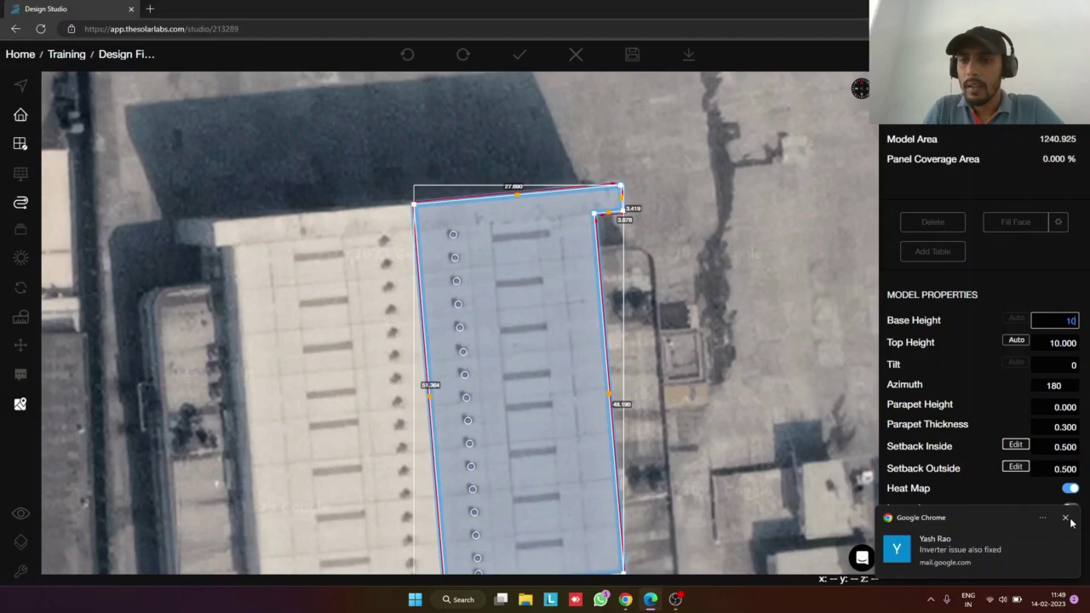
left_click(1065, 518)
left_click(1073, 365)
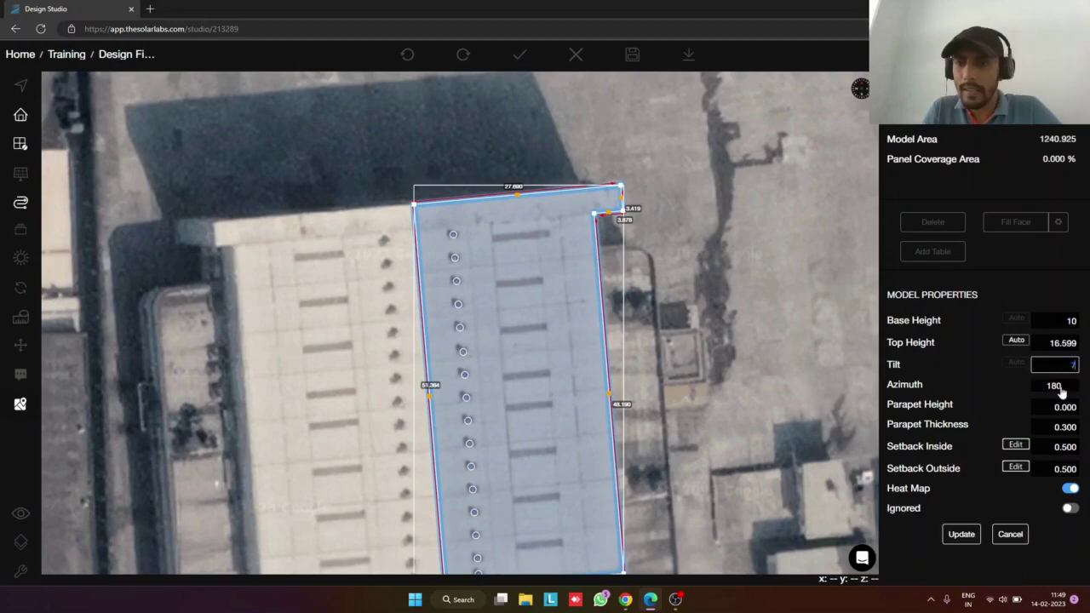
left_click(1059, 387)
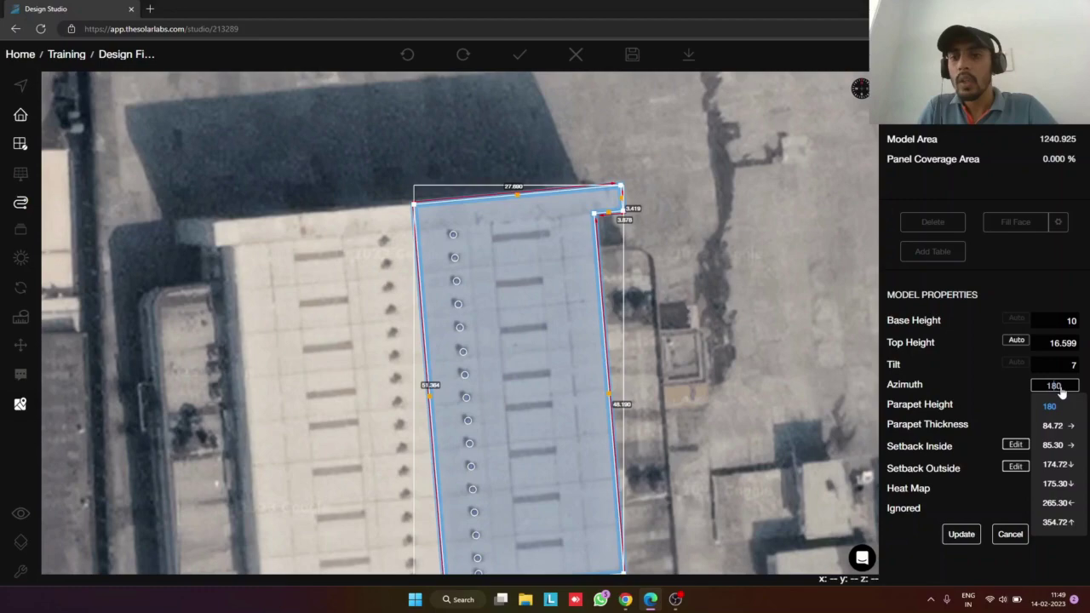
left_click(1058, 448)
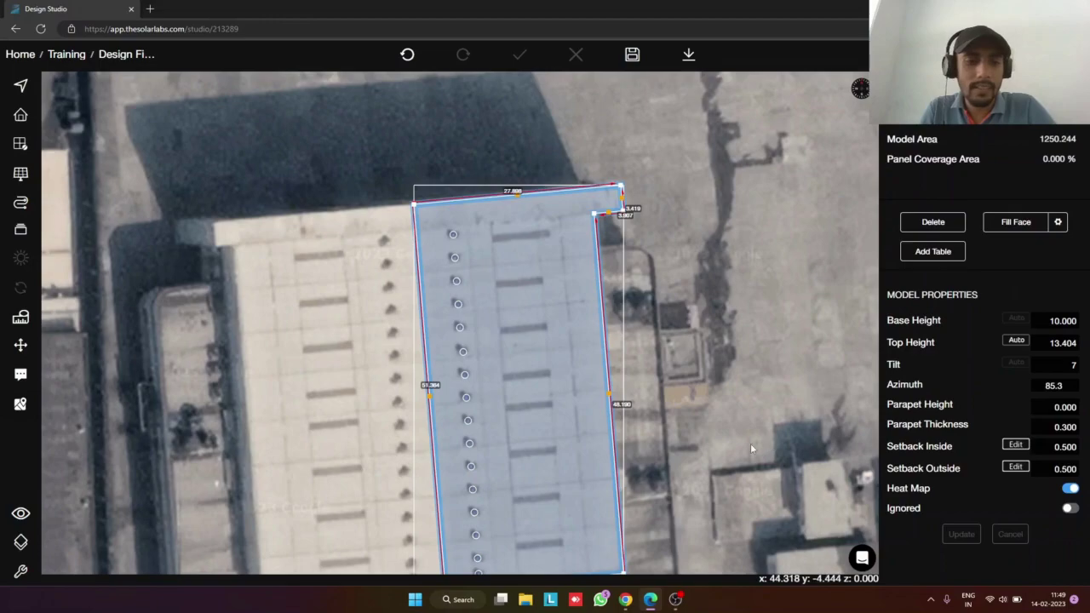
Inspect the slope and height of the tilted roof in 3D from its end wall, dismissing the notification
key("3")
middle_click_drag(771, 462, 512, 321)
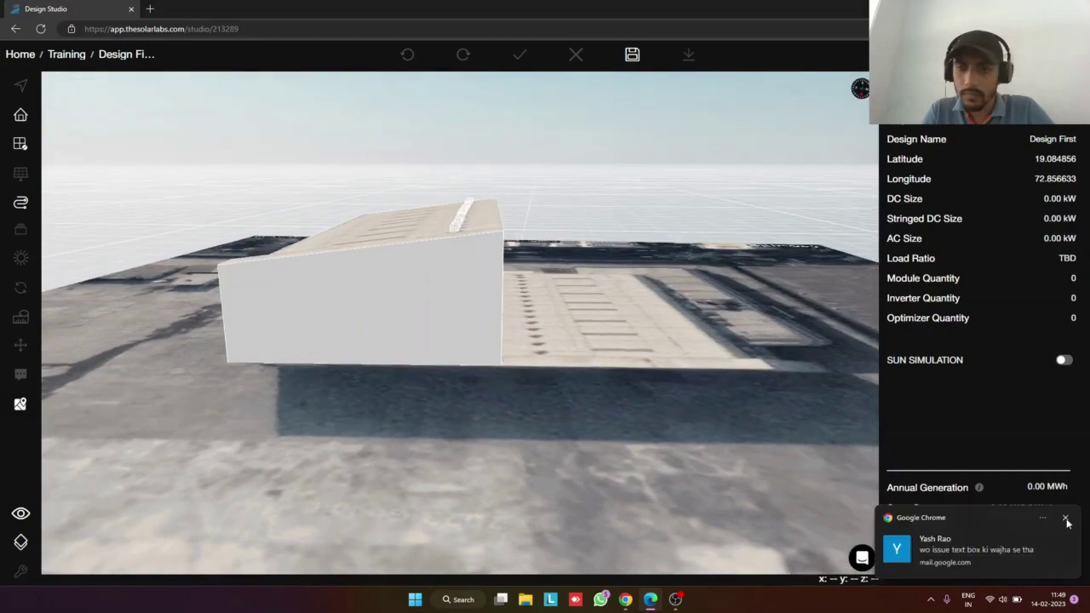
left_click(1066, 519)
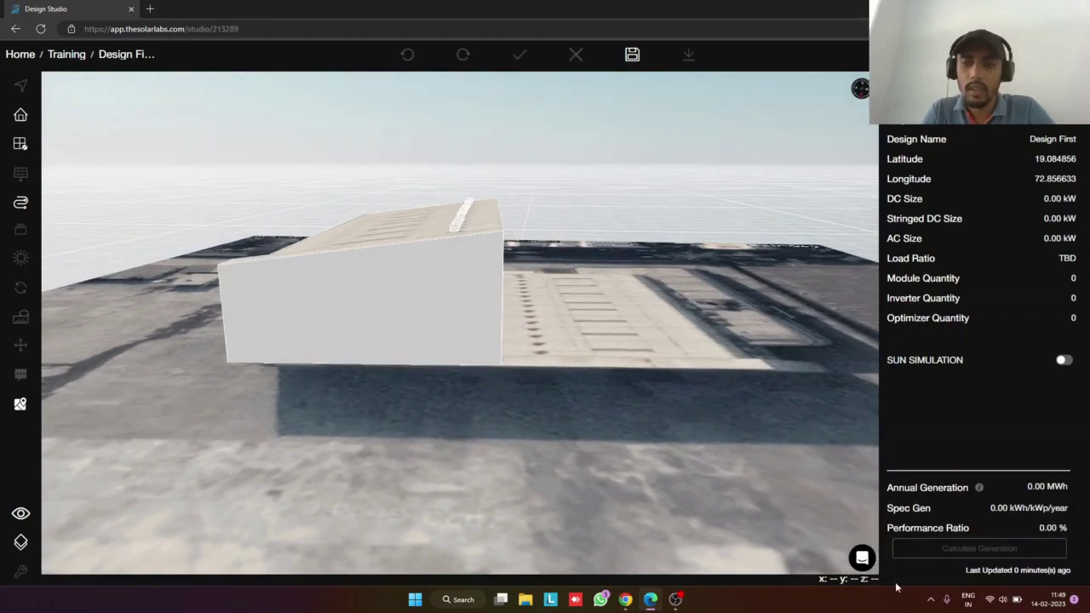
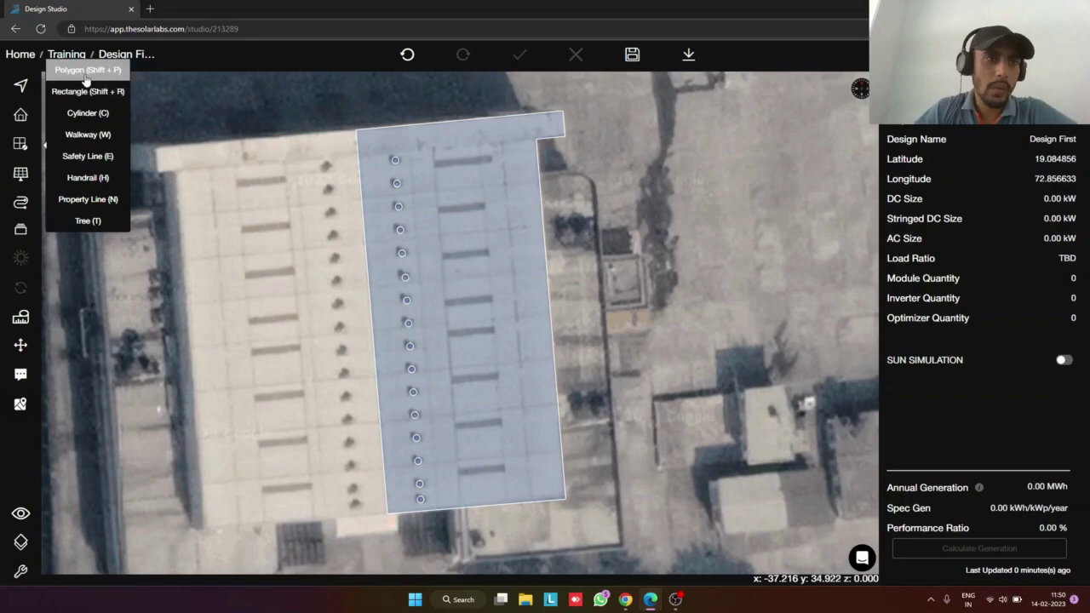
Draw a rectangular obstruction about 5.98 m by 0.74 m over the southernmost skylight strip on the east-half roof, and enable Flush Type
left_click(86, 94)
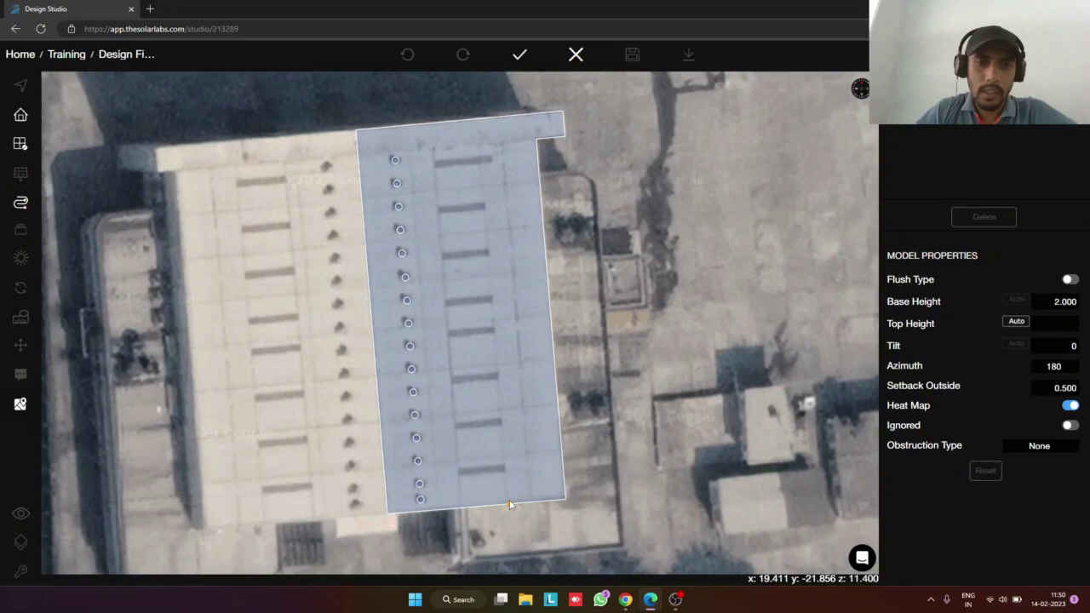
scroll(509, 505, "up", 5)
left_click(375, 416)
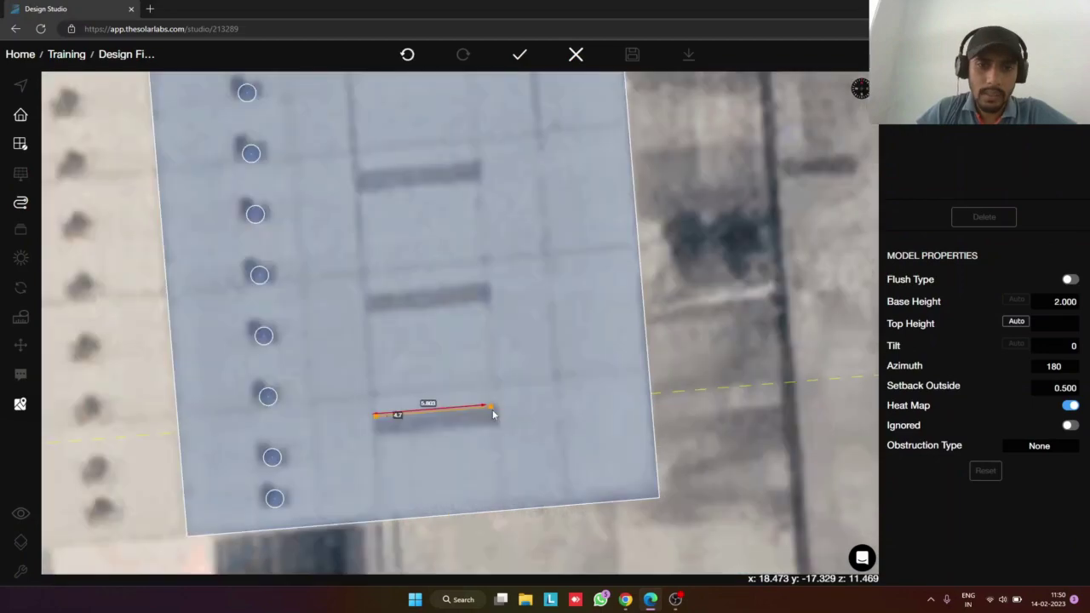
left_click(493, 408)
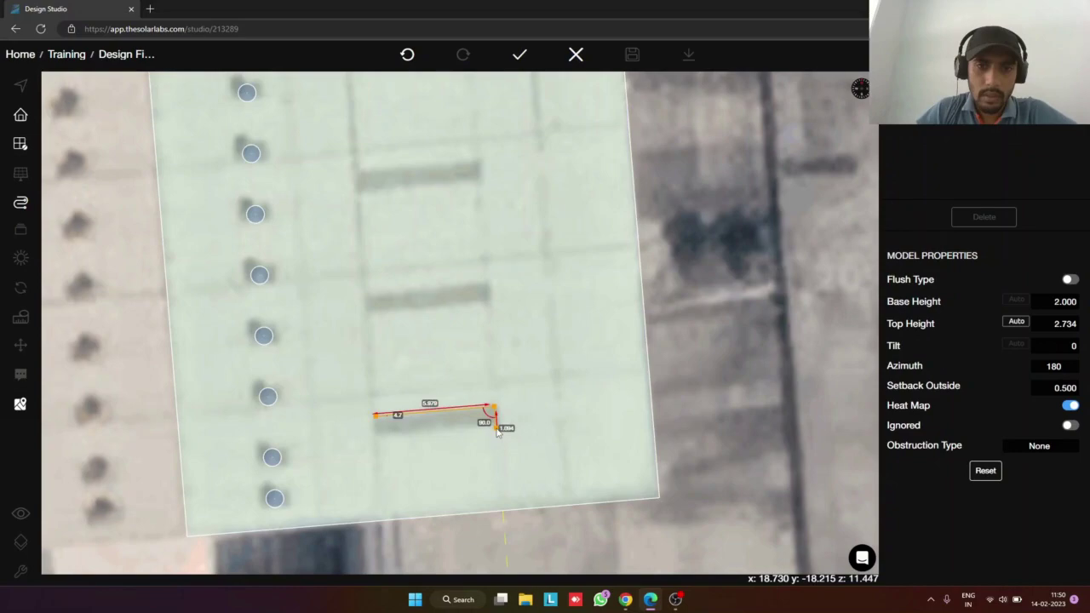
scroll(499, 432, "up", 3)
left_click(496, 418)
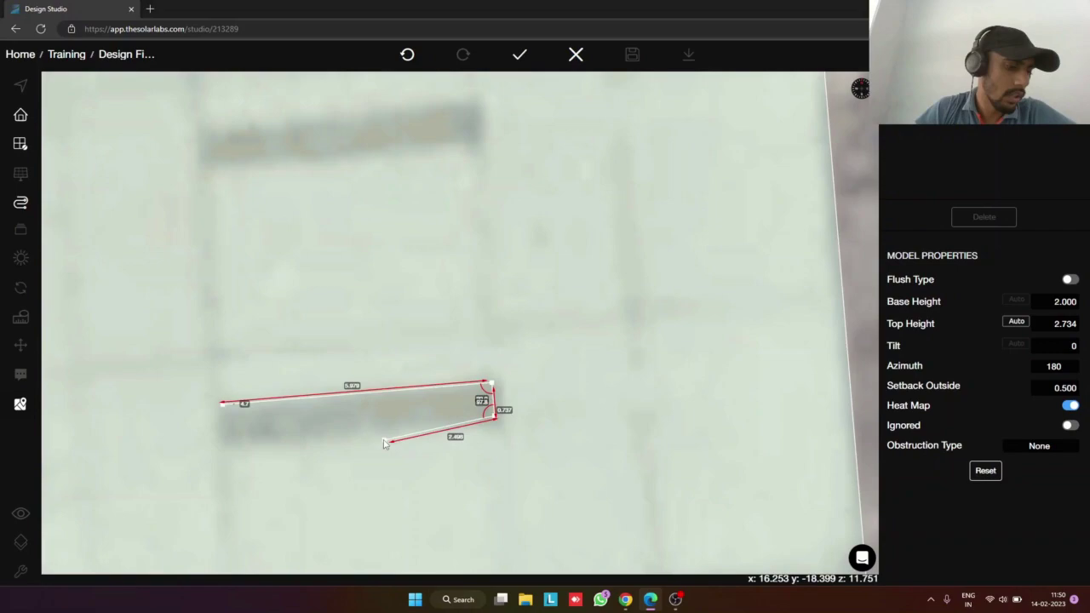
left_click(221, 407)
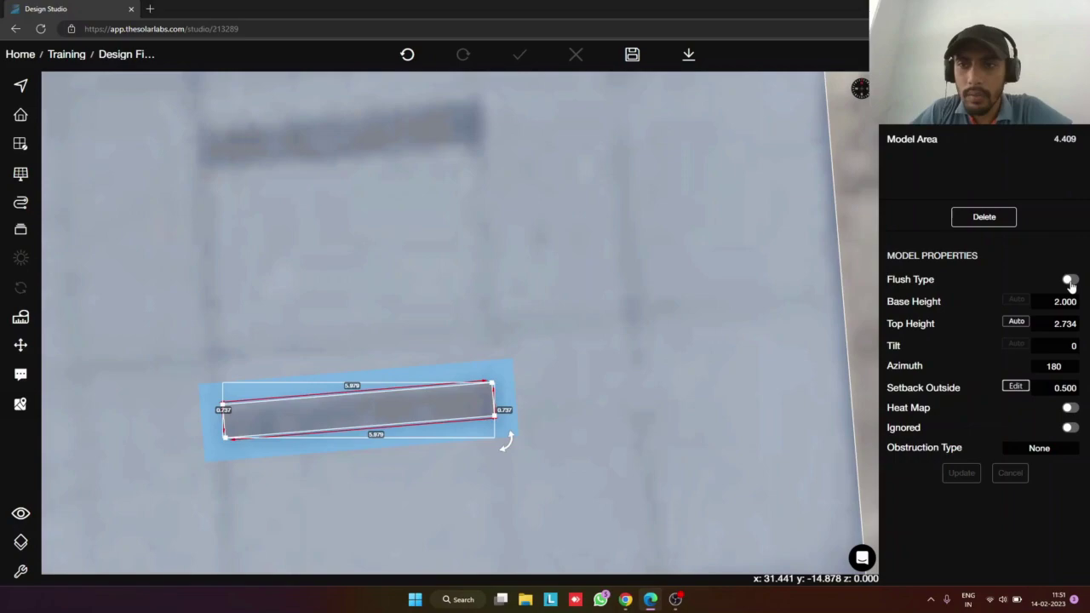
left_click(1070, 282)
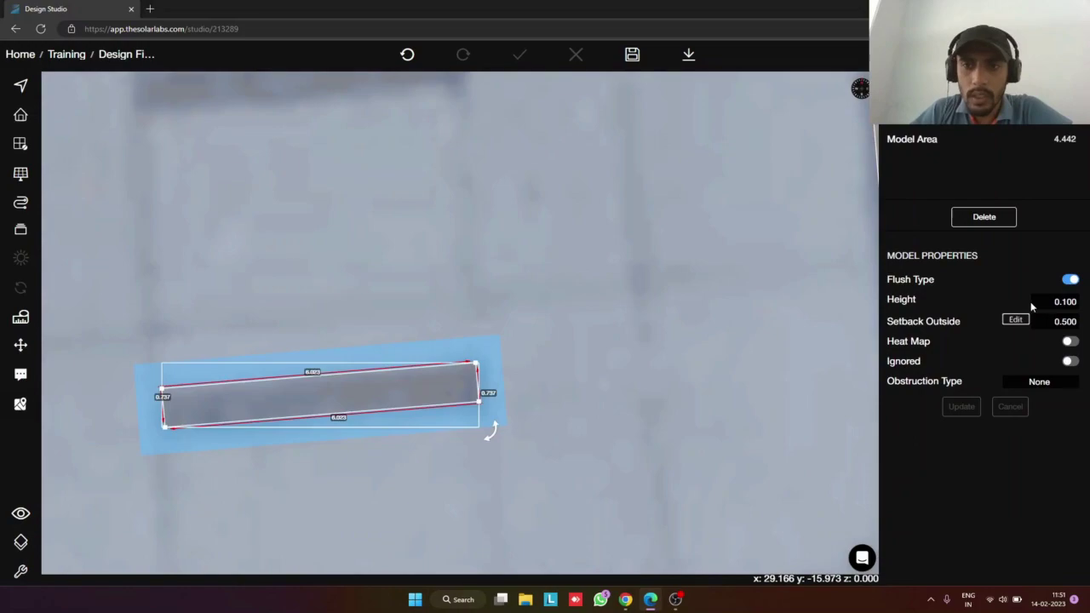
Inspect the flush skylight obstruction in 3D from above and from the roof's end wall, returning to the 2D view
scroll(631, 398, "down", 2)
scroll(630, 397, "down", 1)
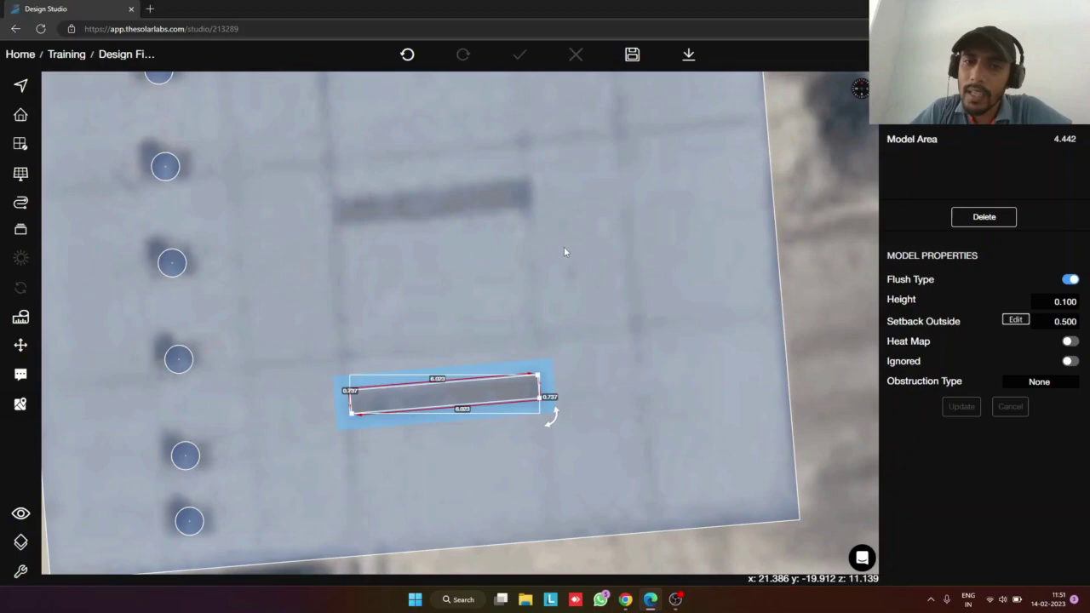
key("3")
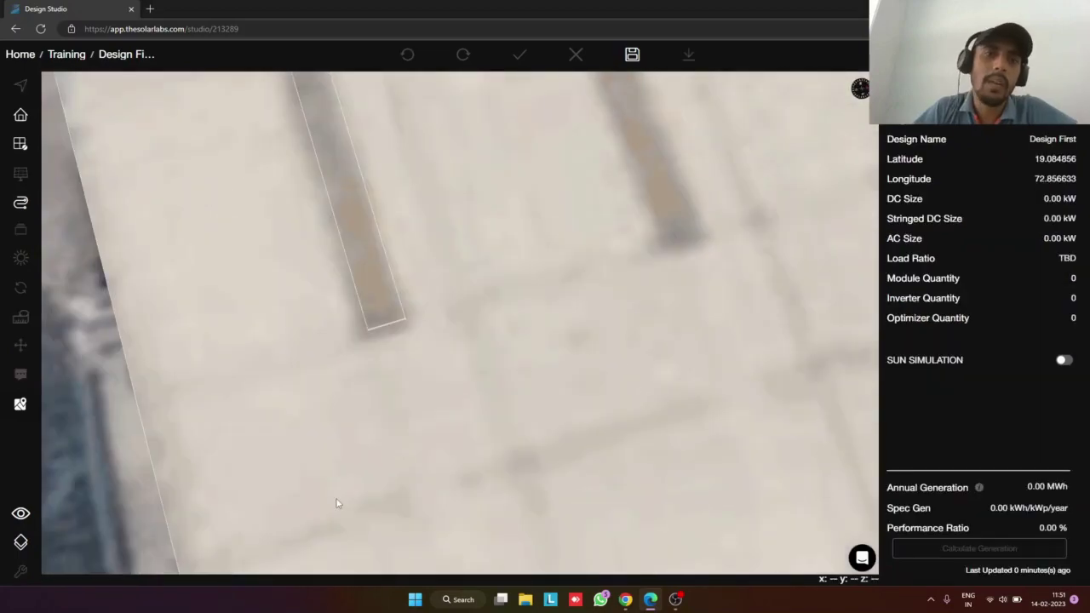
middle_click_drag(336, 504, 422, 477)
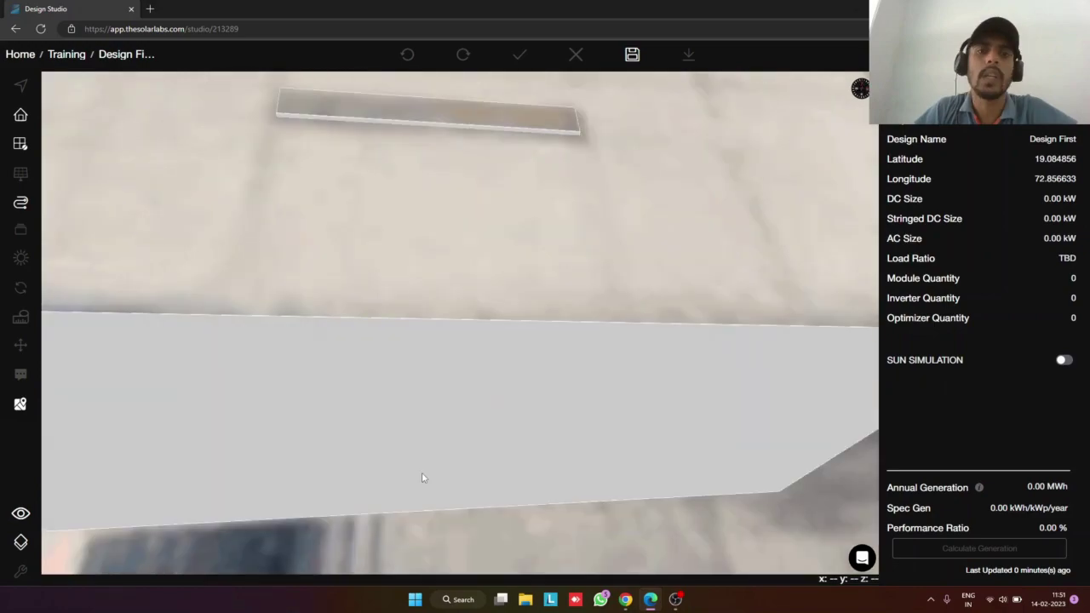
key("2")
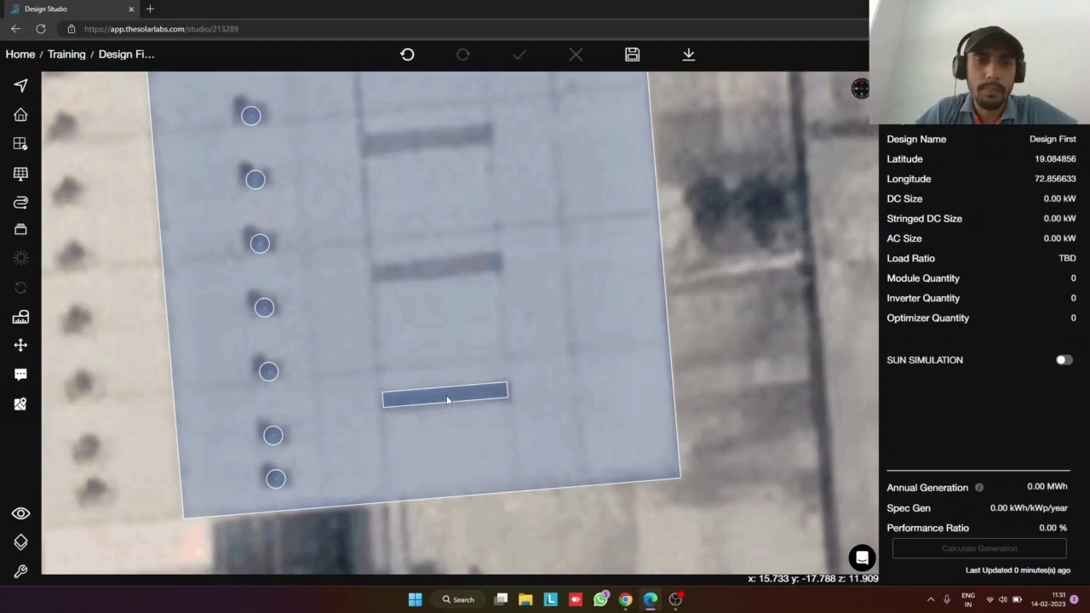
Copy the southernmost flush skylight obstruction northward onto the next skylights, about 6 m apart, with a repeat count of 3
scroll(447, 400, "down", 5)
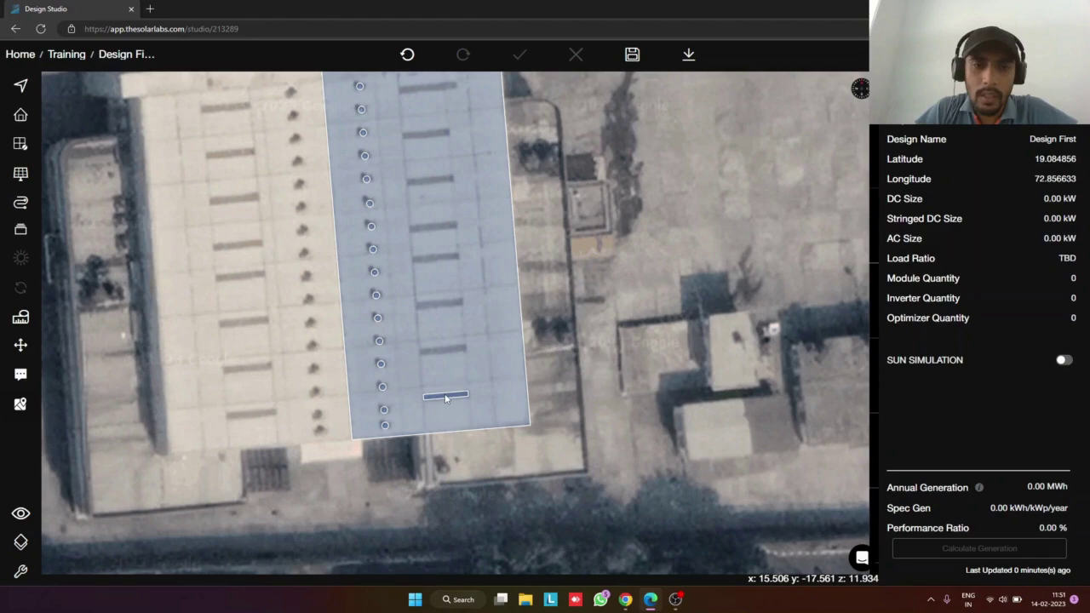
key("ctrl+v")
type("3")
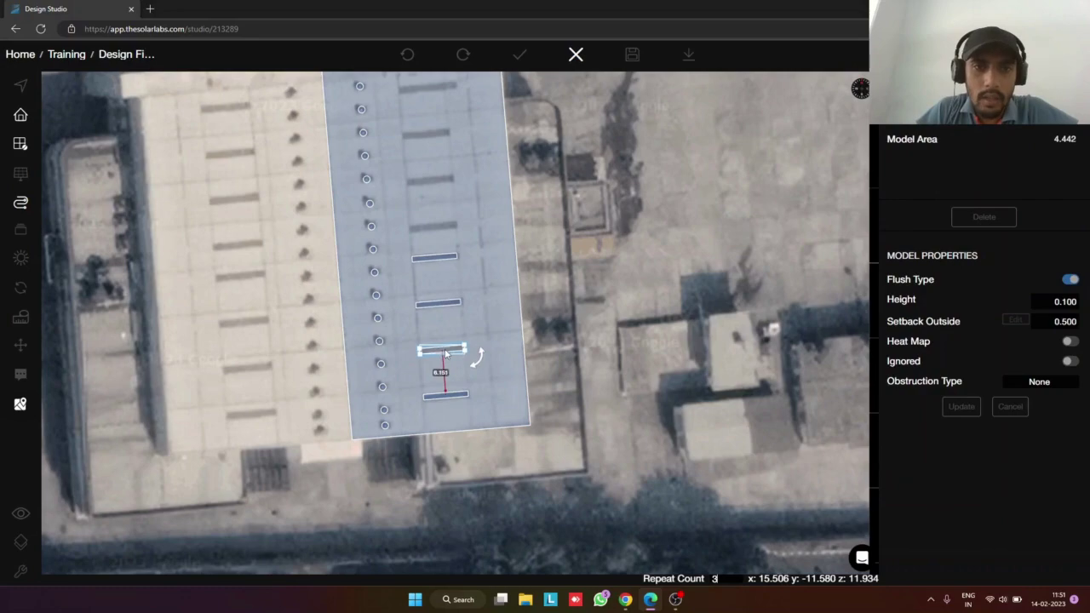
key("Return")
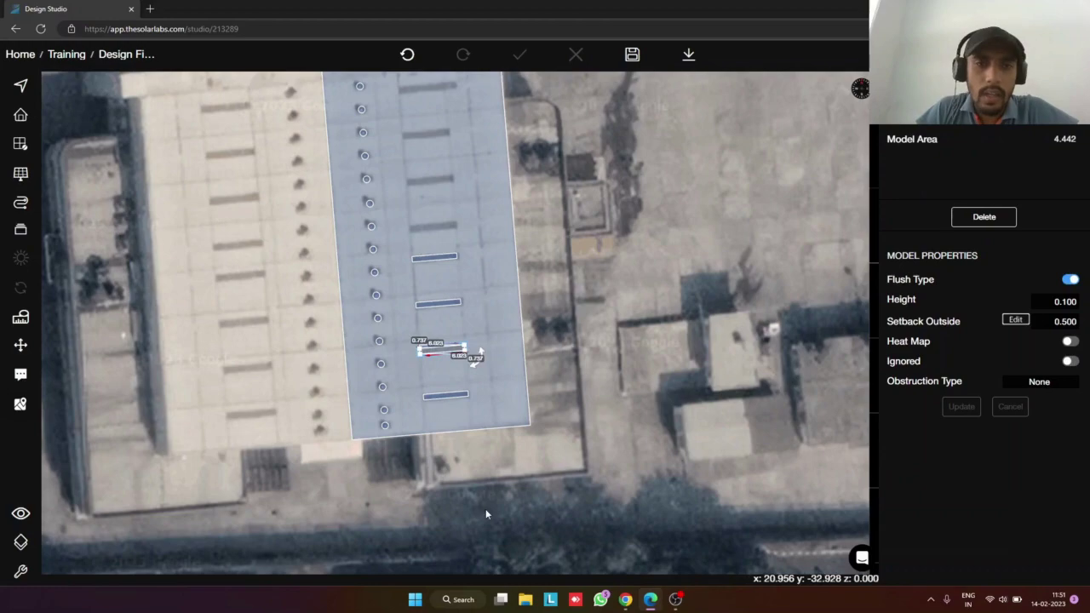
left_click(486, 508)
Draw a rectangular obstruction about 6.24 m by 0.69 m over the fifth skylight strip from the south, and enable Flush Type
scroll(435, 339, "up", 3)
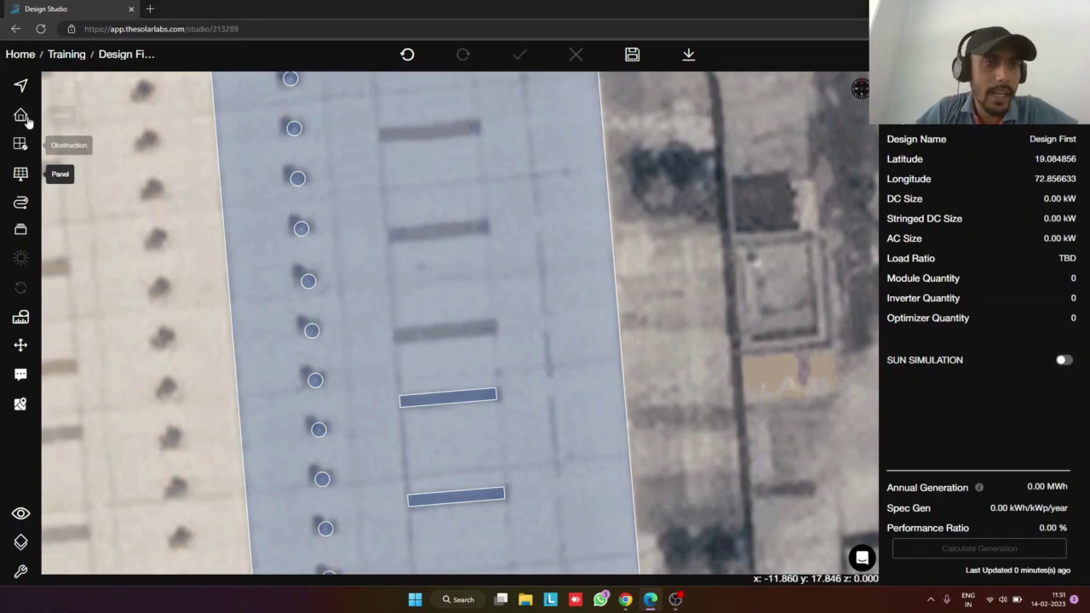
left_click(394, 335)
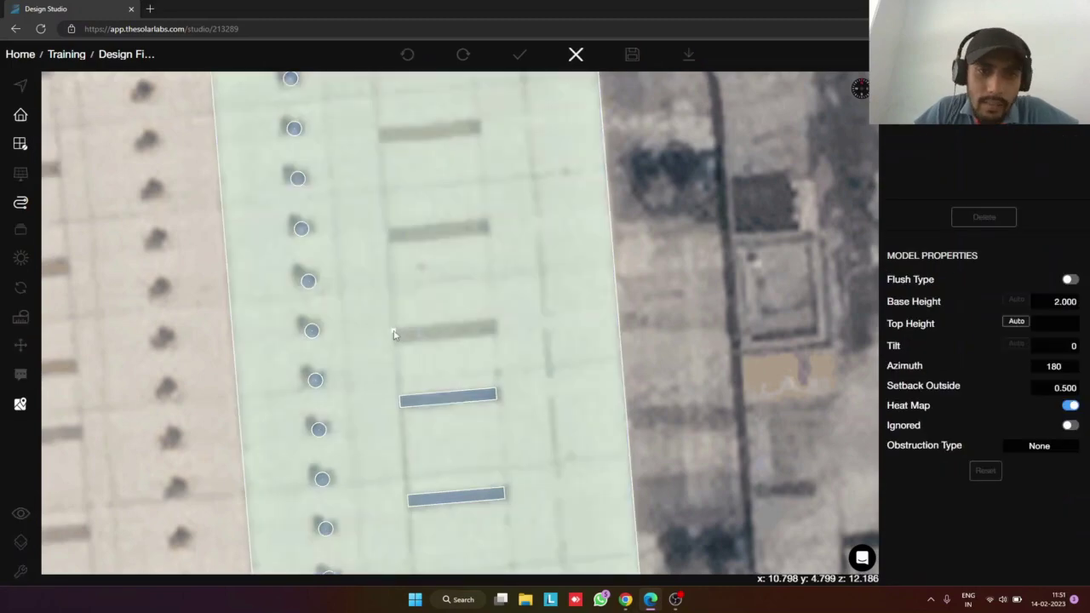
left_click(393, 335)
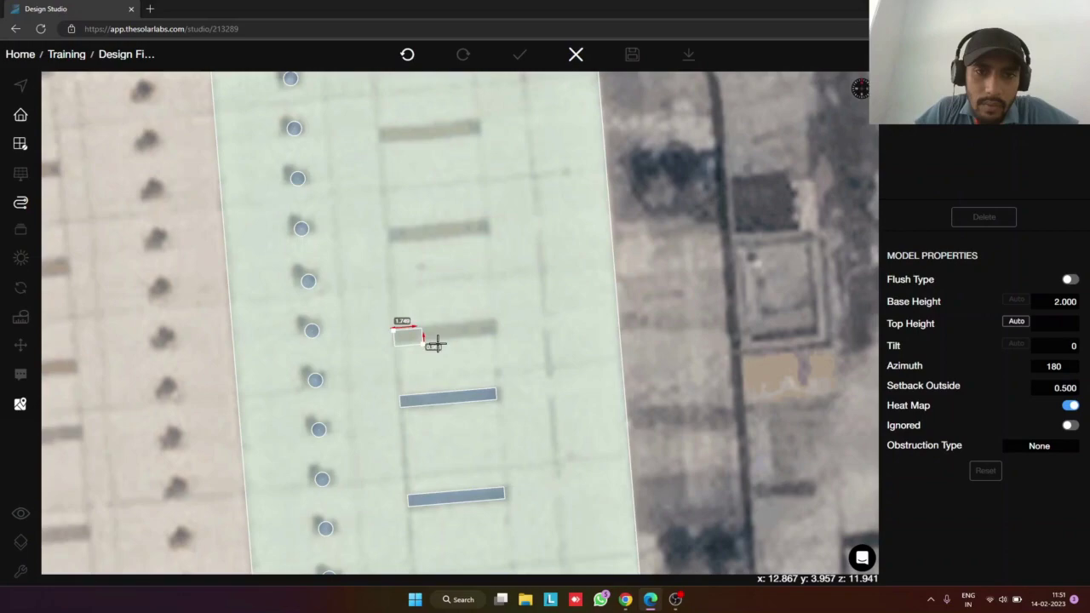
left_click(497, 338)
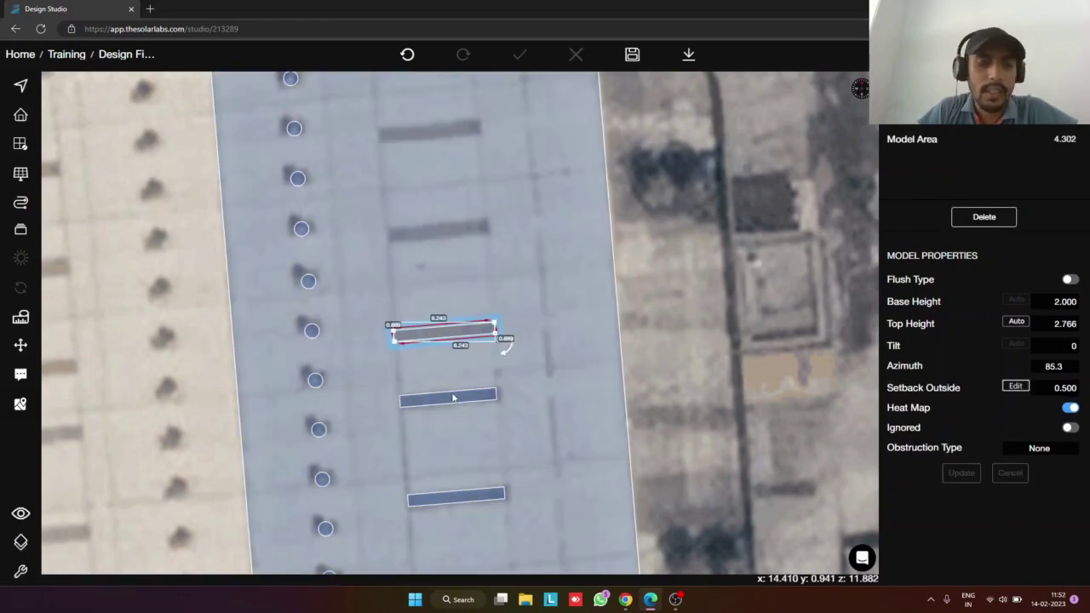
key("ctrl+v")
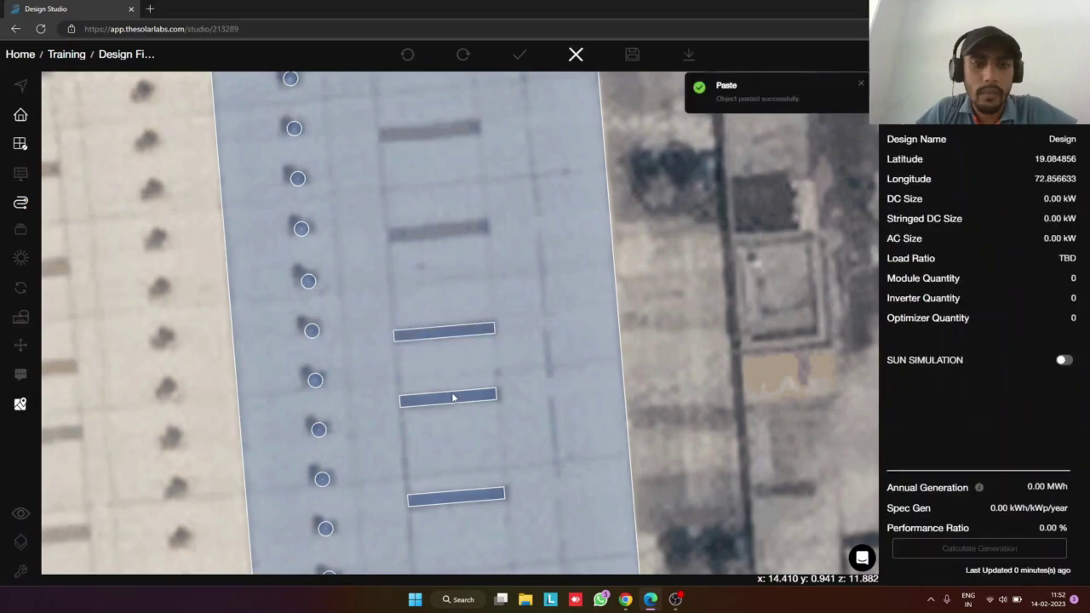
left_click(453, 398)
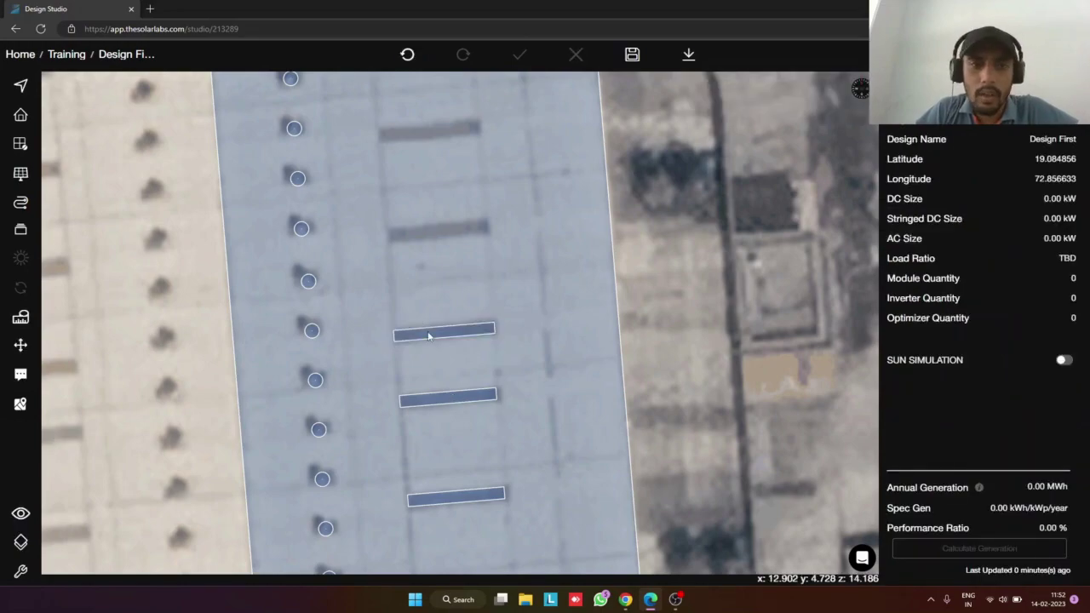
left_click(428, 336)
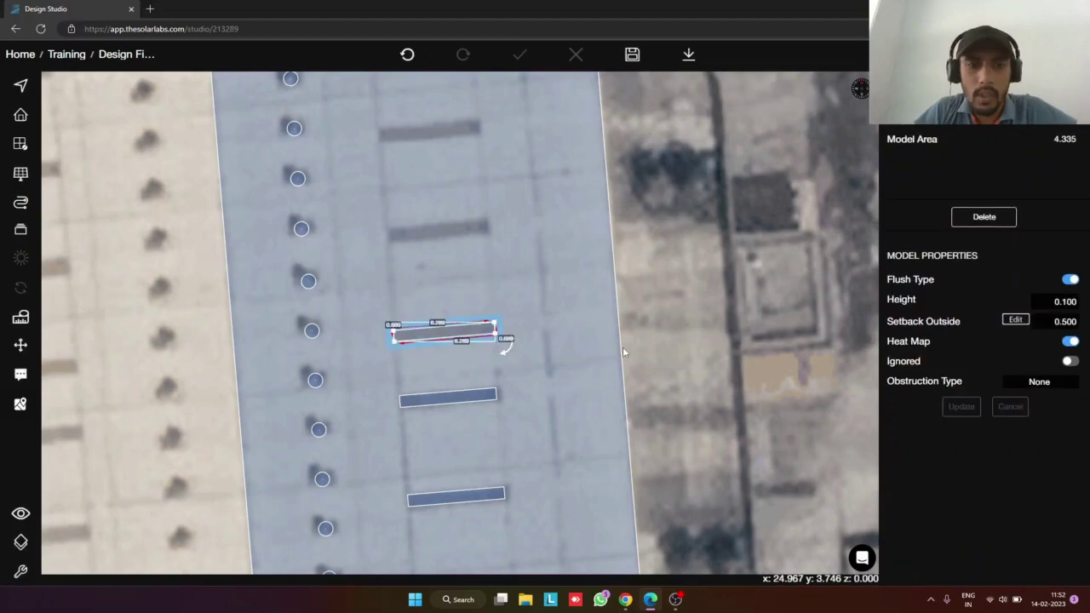
Copy the fifth skylight obstruction northward along the remaining skylight strips with a repeat count of 4
key("ctrl+v")
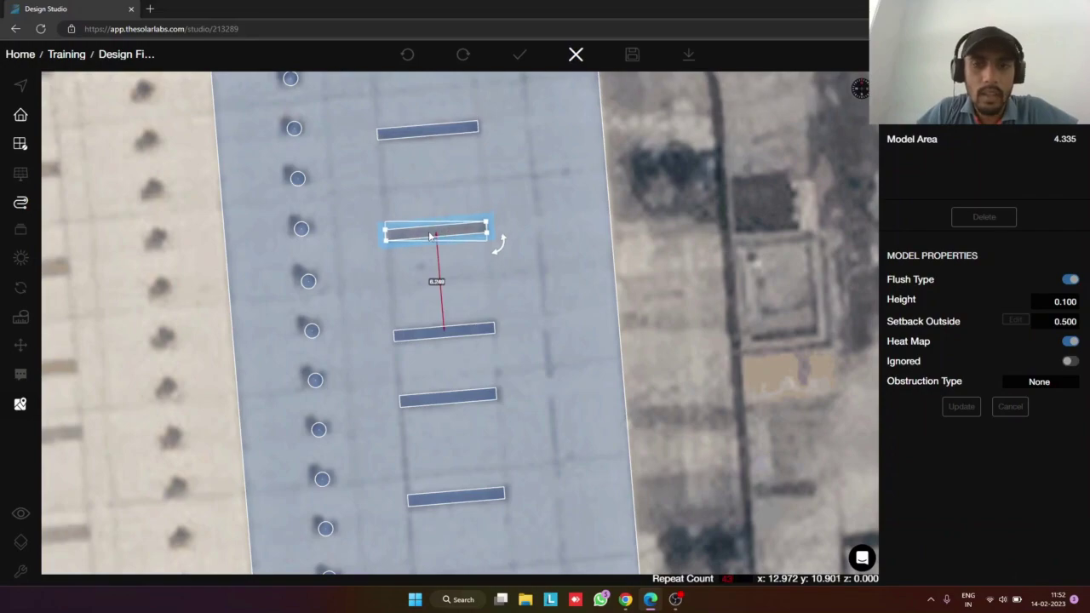
type("4")
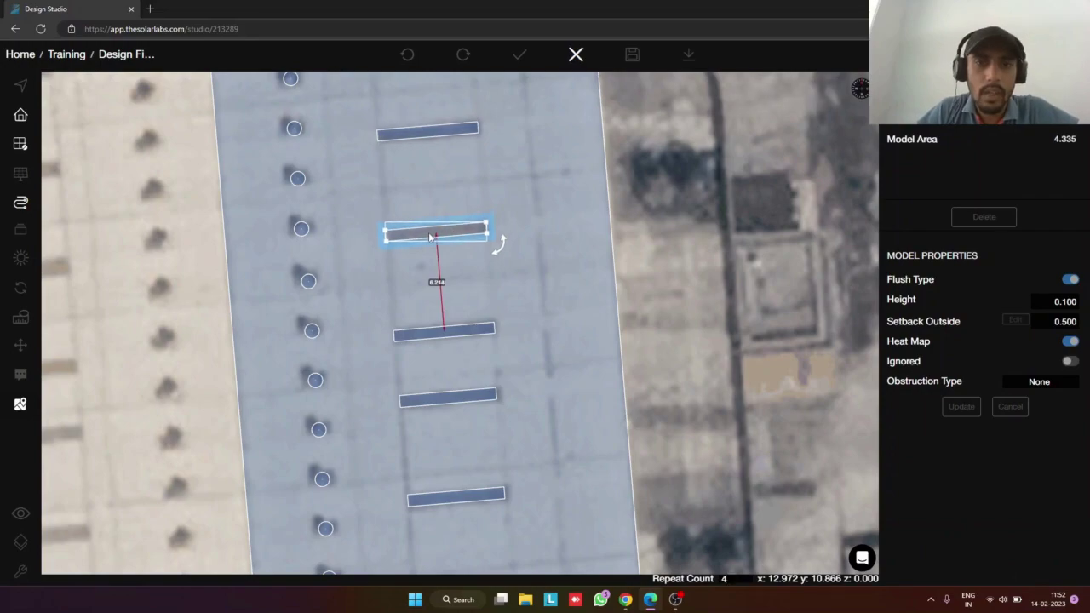
key("Return")
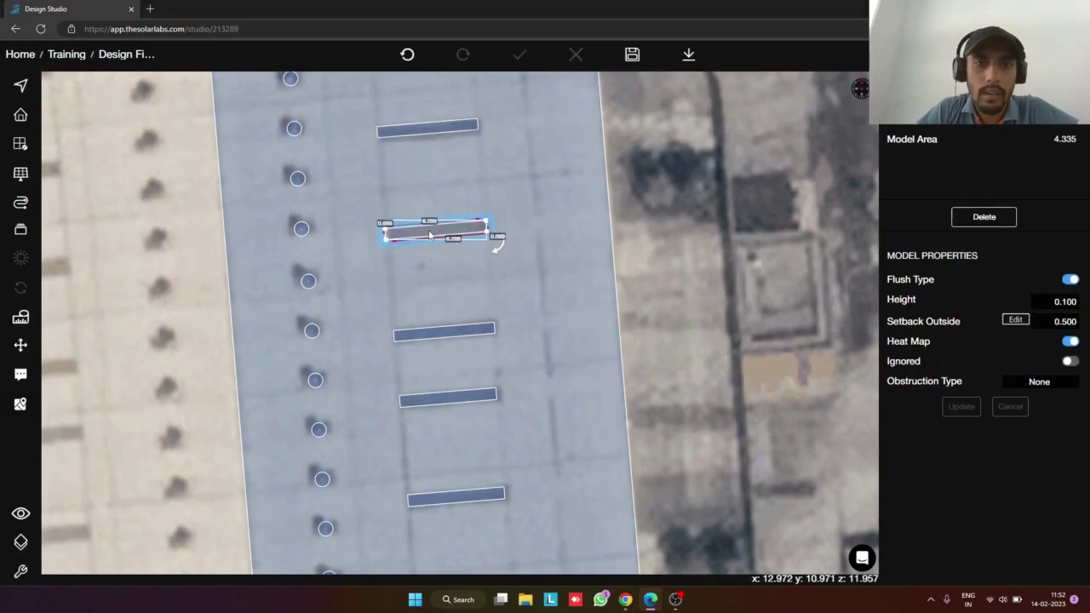
Delete the surplus obstruction copy lying beyond the roof's north edge
scroll(442, 307, "down", 3)
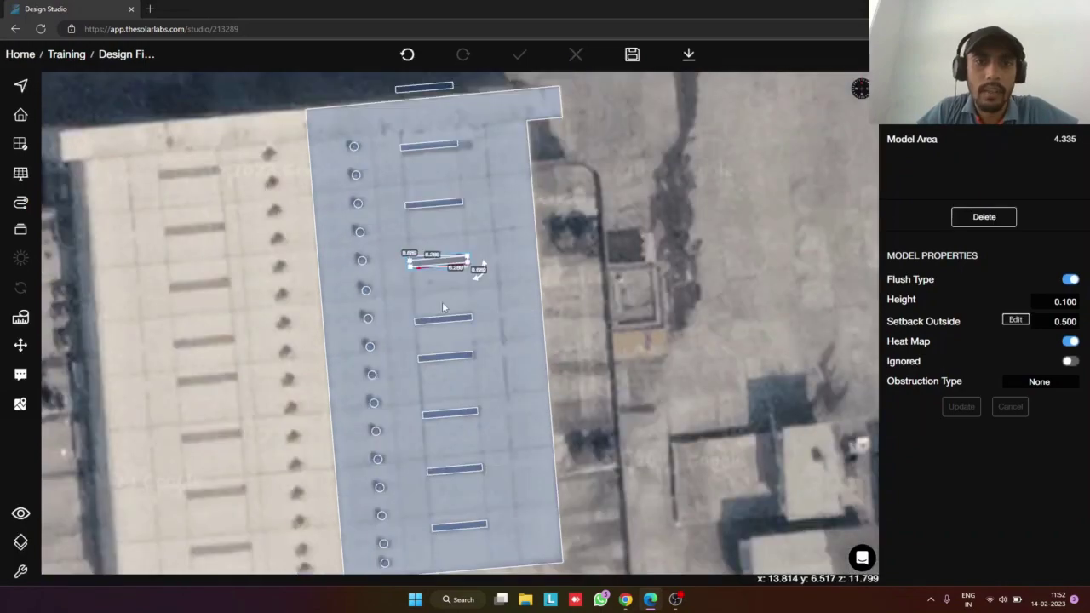
scroll(442, 301, "down", 3)
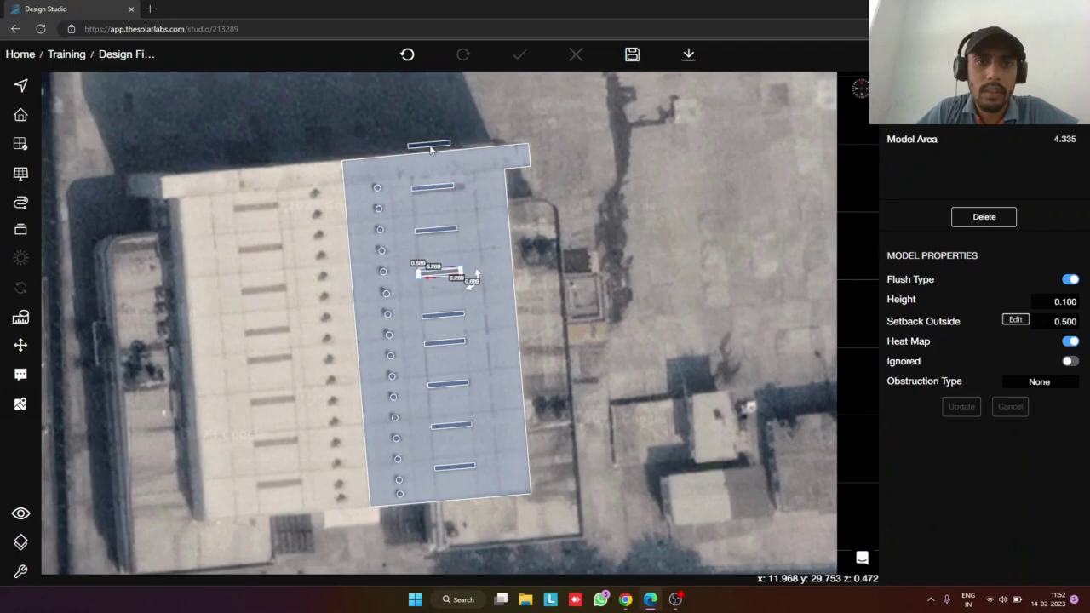
key("Delete")
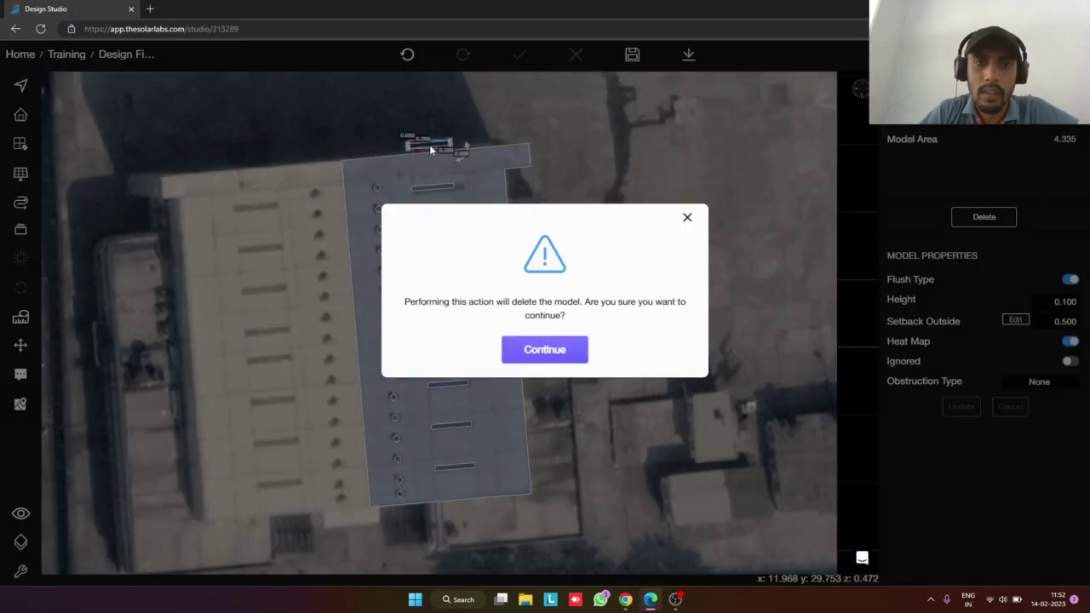
left_click(542, 356)
Stretch the northernmost skylight obstruction eastward to about 7.49 m long so it covers the whole skylight strip
scroll(524, 333, "up", 2)
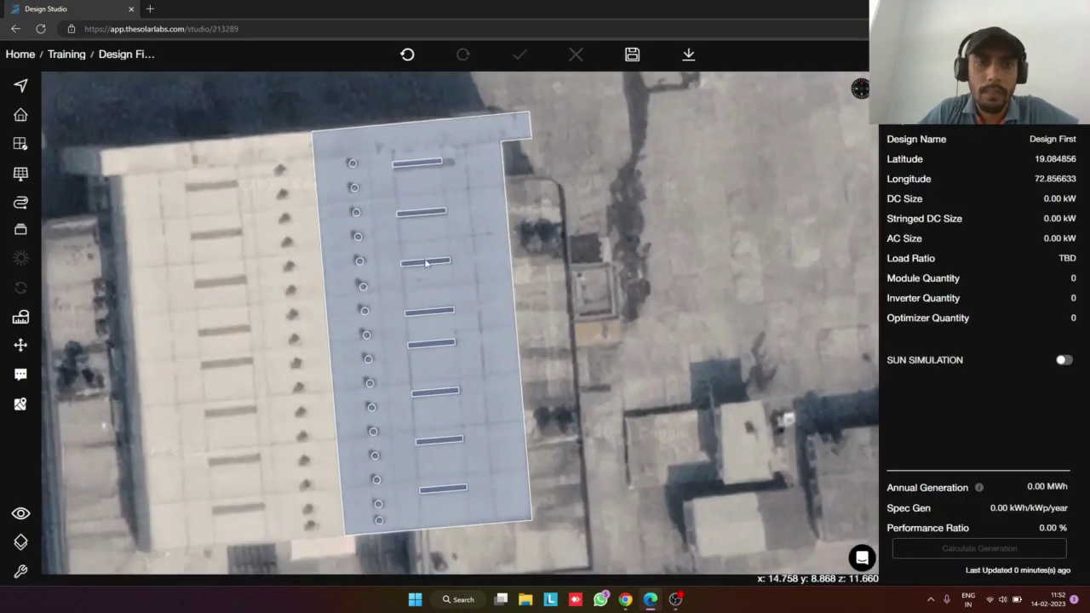
scroll(416, 201, "up", 2)
left_click(424, 131)
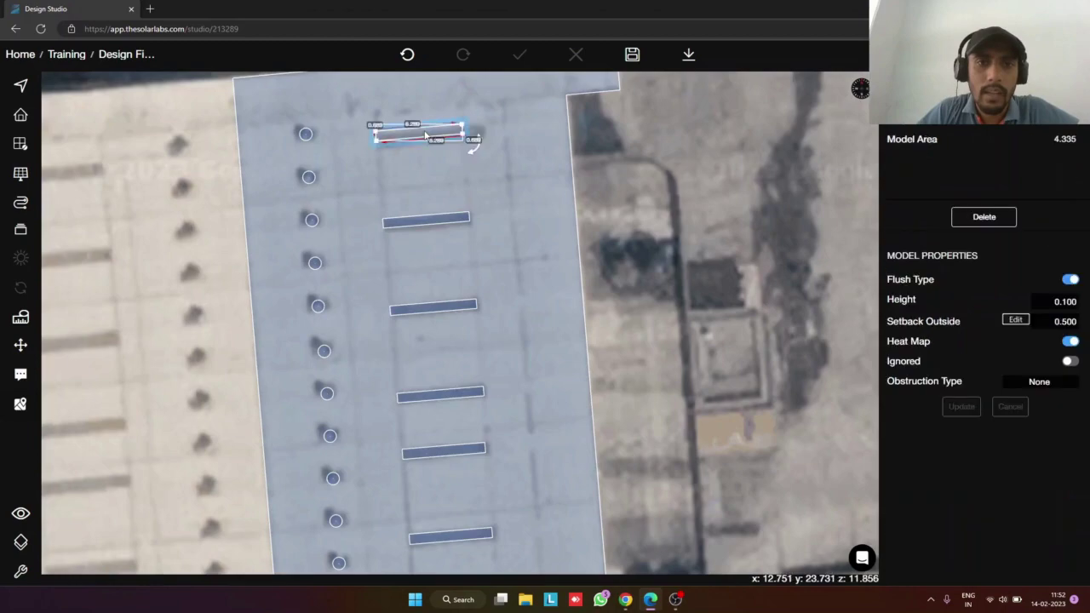
double_click(425, 135)
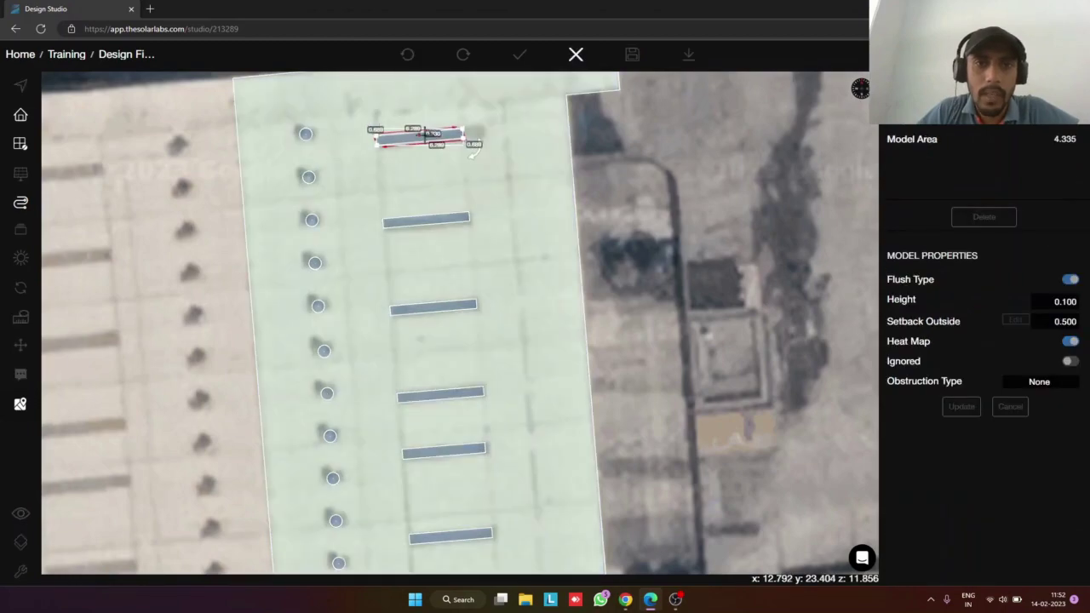
key("Escape")
scroll(430, 136, "up", 2)
scroll(458, 132, "up", 2)
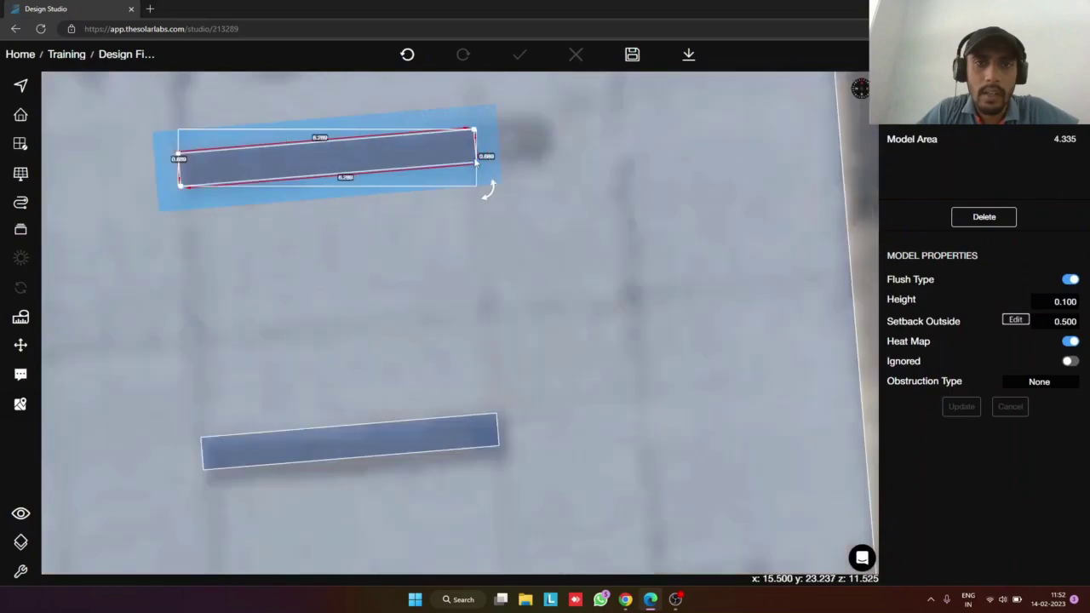
double_click(475, 160)
left_click_drag(507, 160, 531, 154)
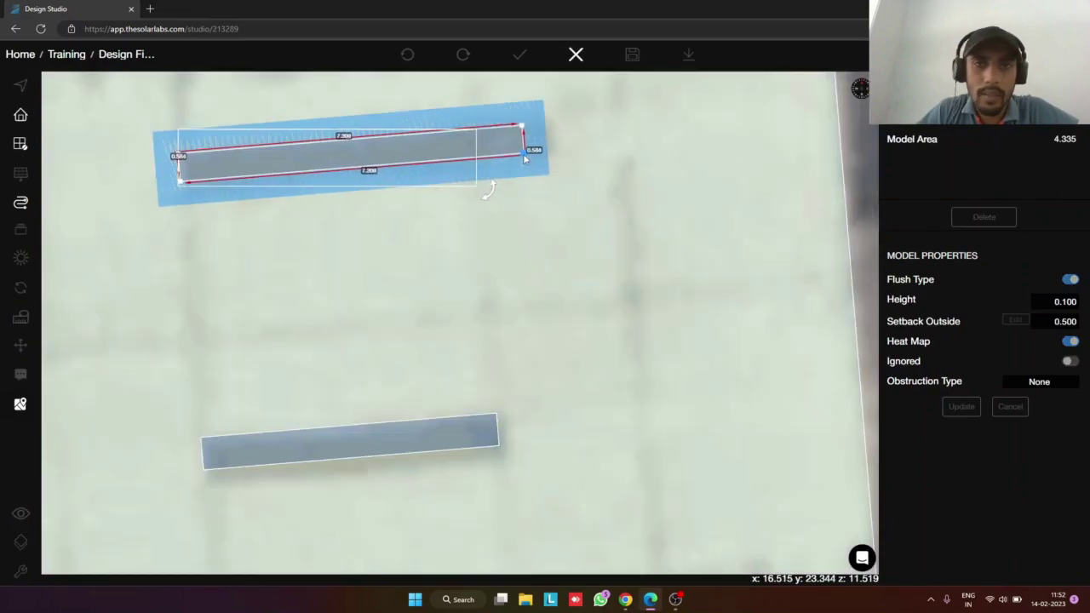
key("Escape")
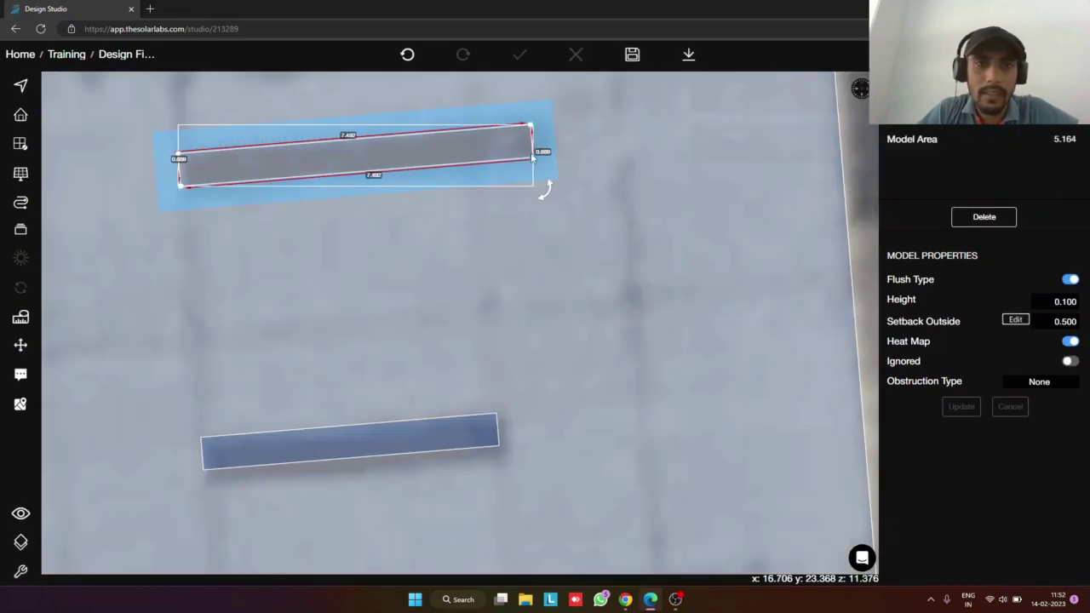
scroll(449, 323, "down", 3)
left_click(695, 367)
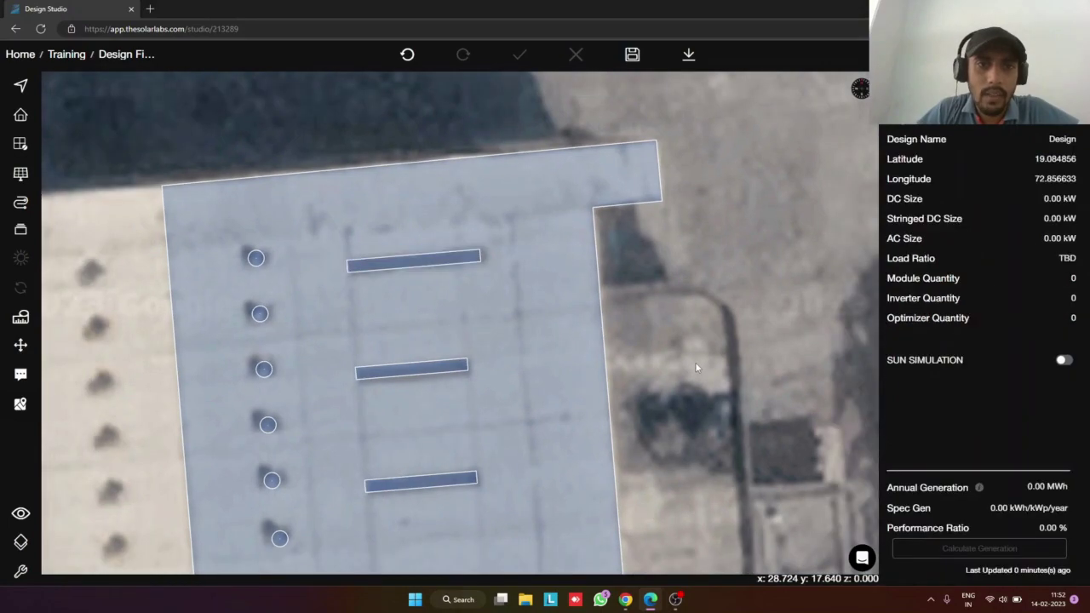
Fill the east-half roof face with solar panels using Fill Face
scroll(641, 381, "down", 2)
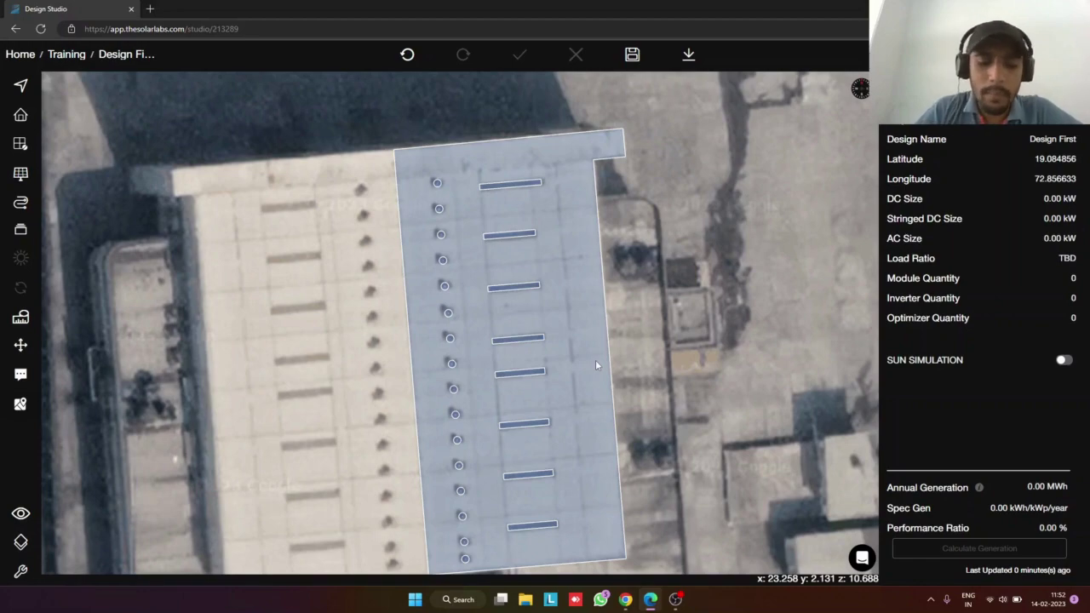
left_click(487, 392)
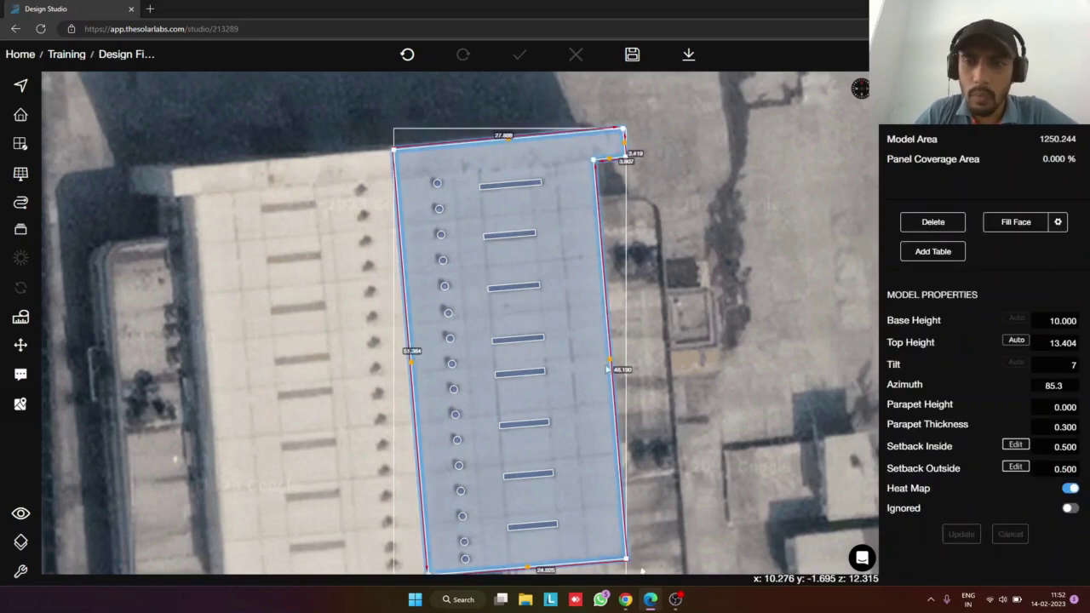
left_click(1025, 226)
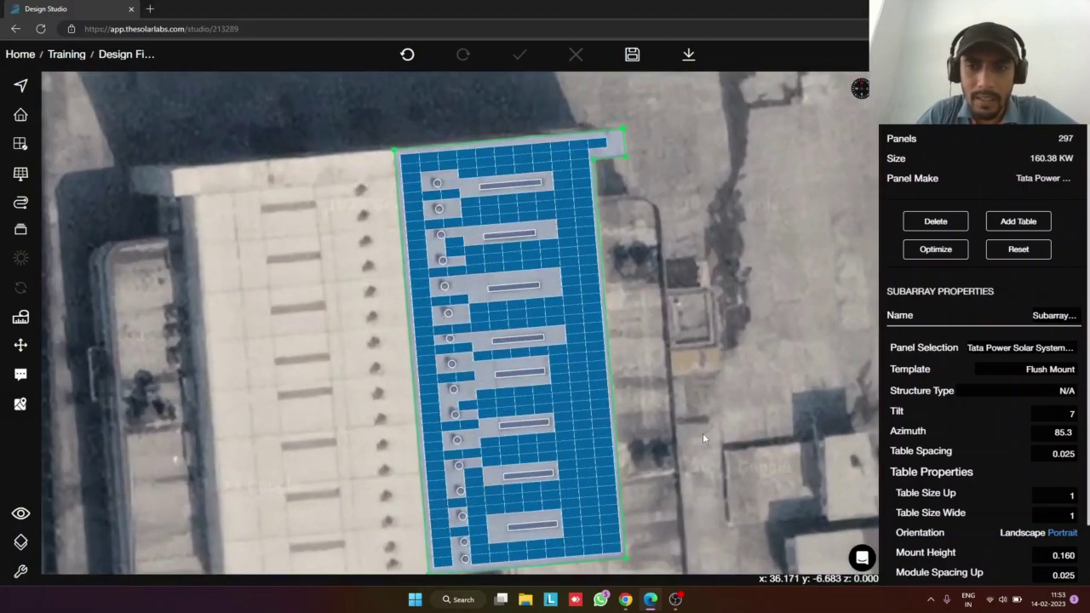
Search the subarray's panel selection for Waaree panels with a minimum size of 500 W
scroll(702, 439, "up", 2)
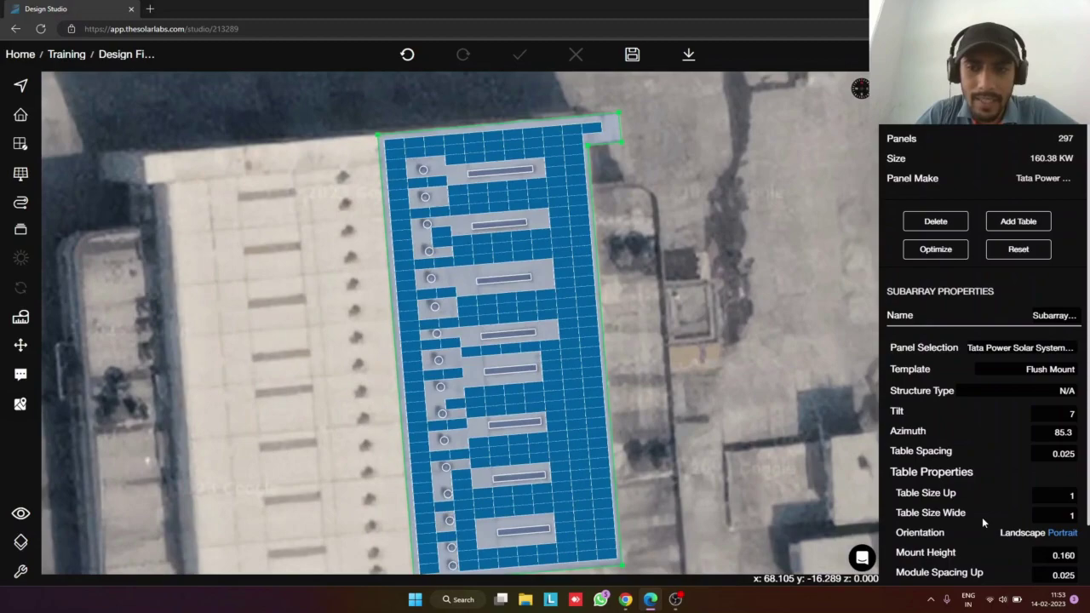
scroll(983, 517, "down", 2)
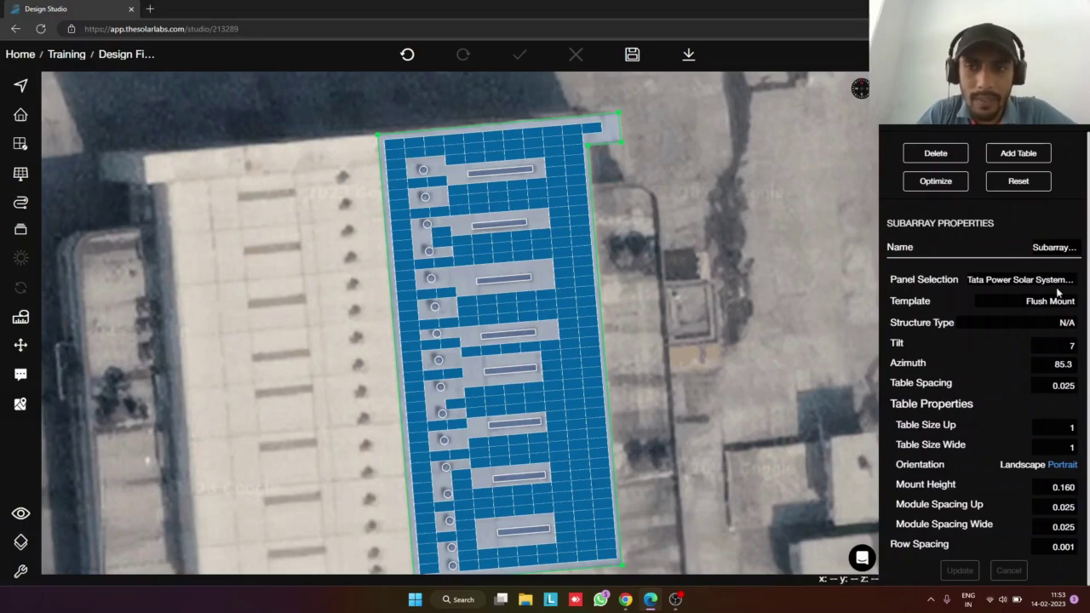
left_click(1025, 283)
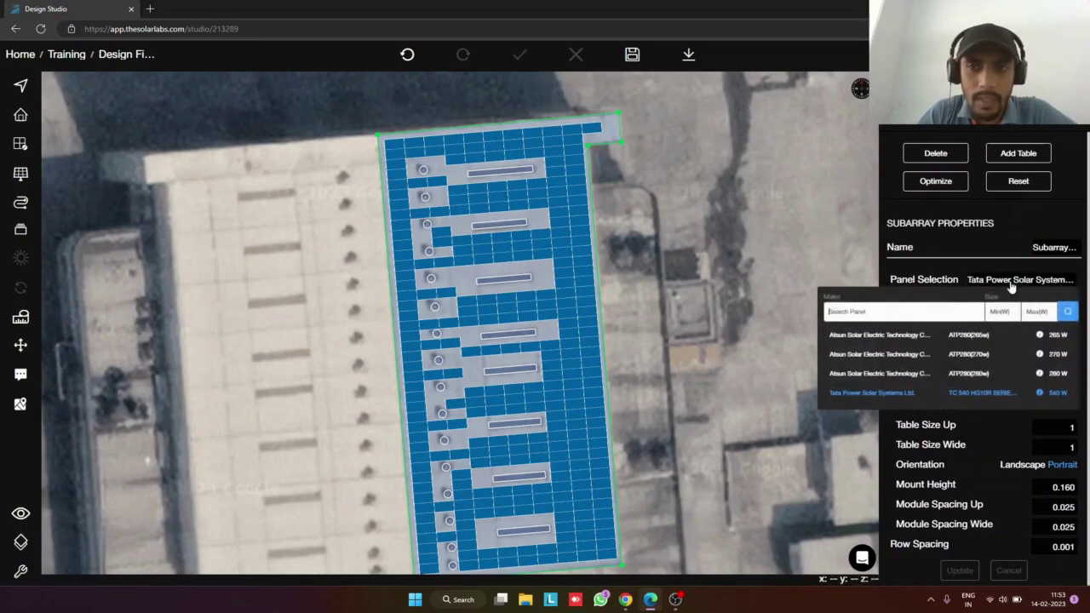
type("waaaree")
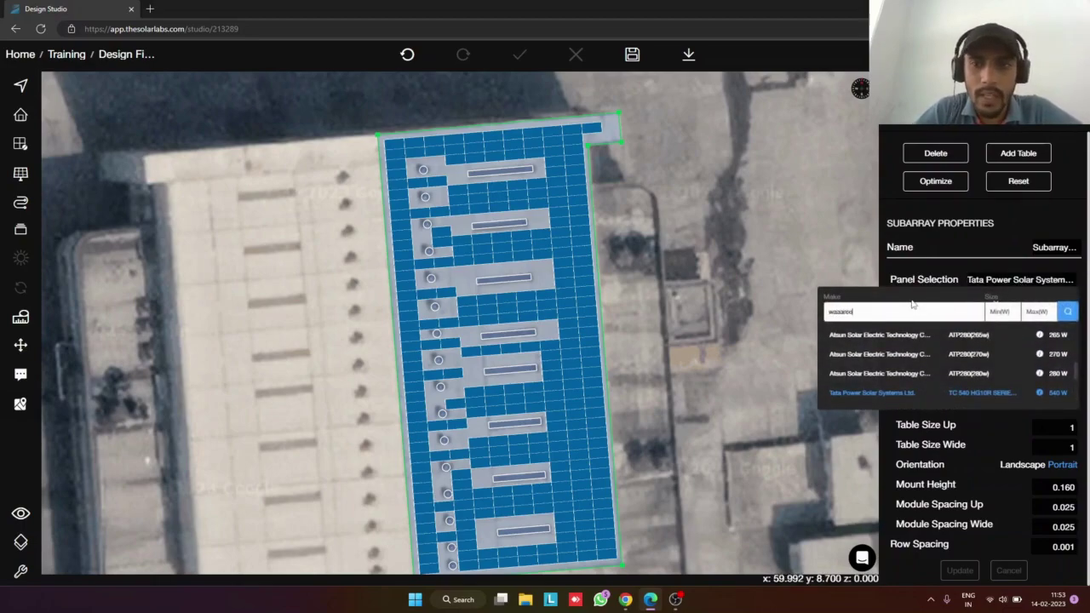
key("BackSpace")
key("BackSpace")
key("BackSpace")
key("BackSpace")
key("BackSpace")
type("aree")
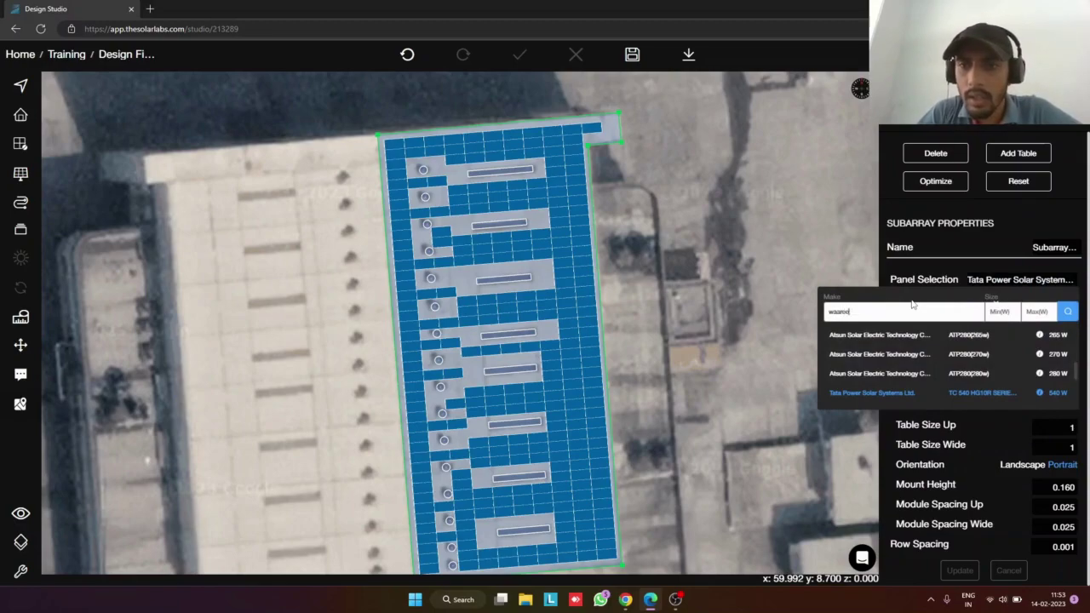
left_click(1000, 312)
type("50")
type("0")
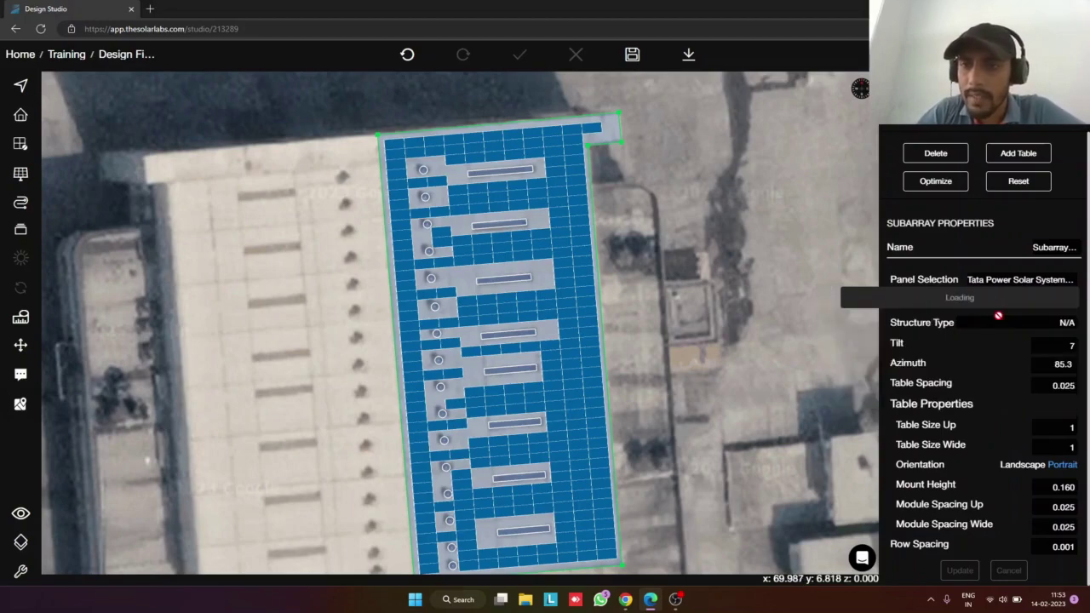
Switch the east-half subarray's panel to WAAREE BI-55-515 (515 W) and update the subarray
scroll(974, 375, "up", 4)
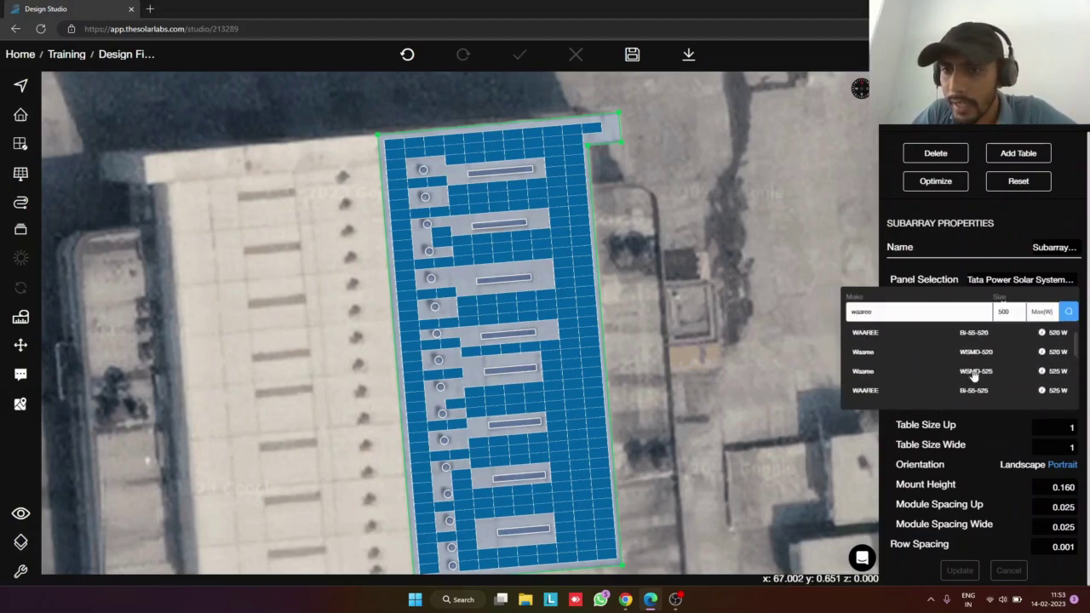
scroll(989, 385, "up", 3)
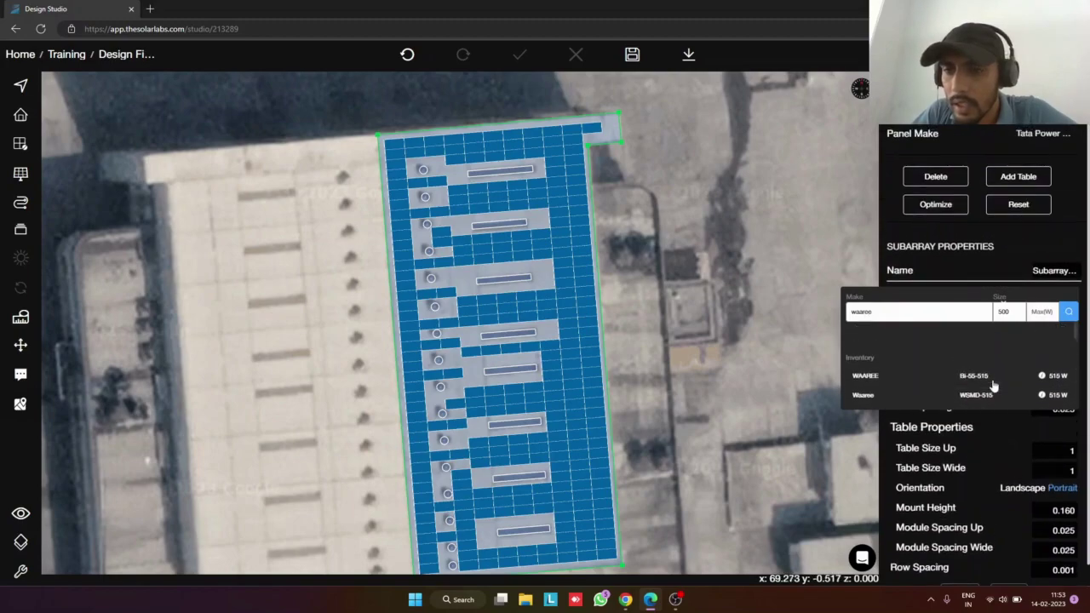
left_click(978, 379)
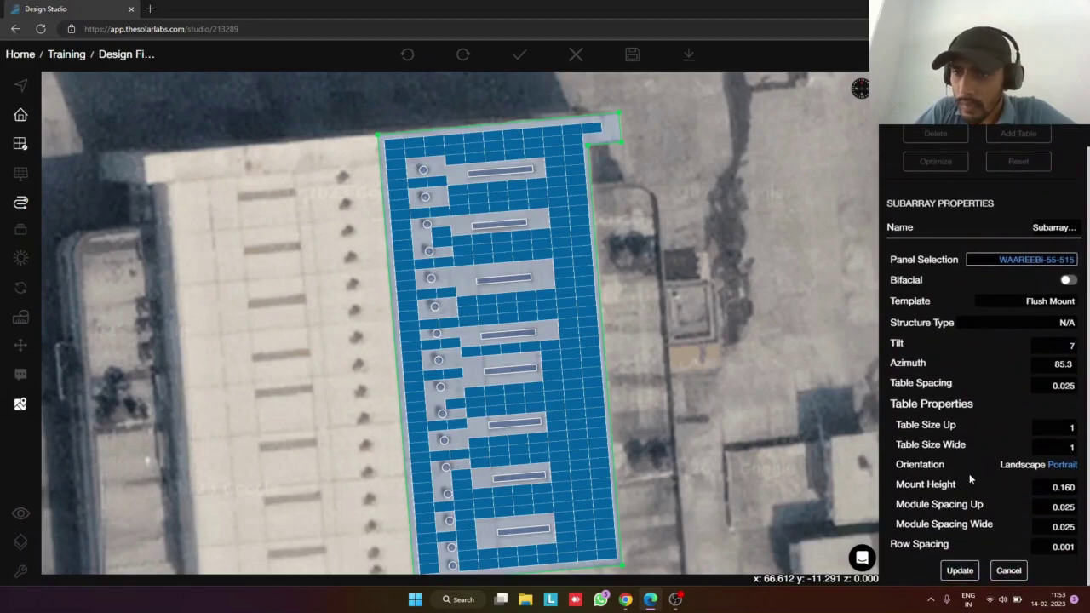
left_click(959, 571)
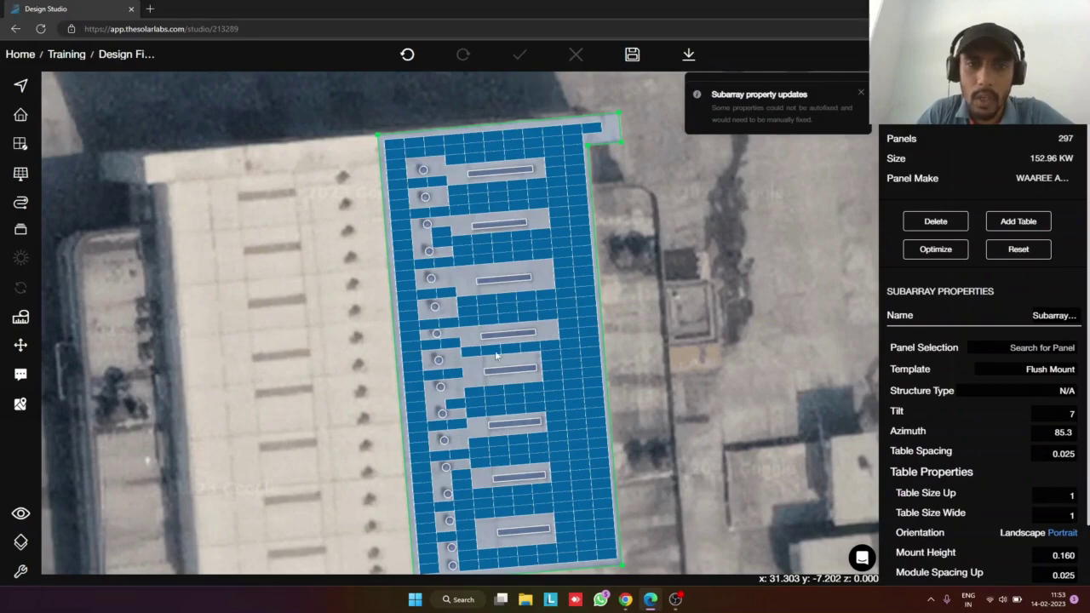
left_click(861, 95)
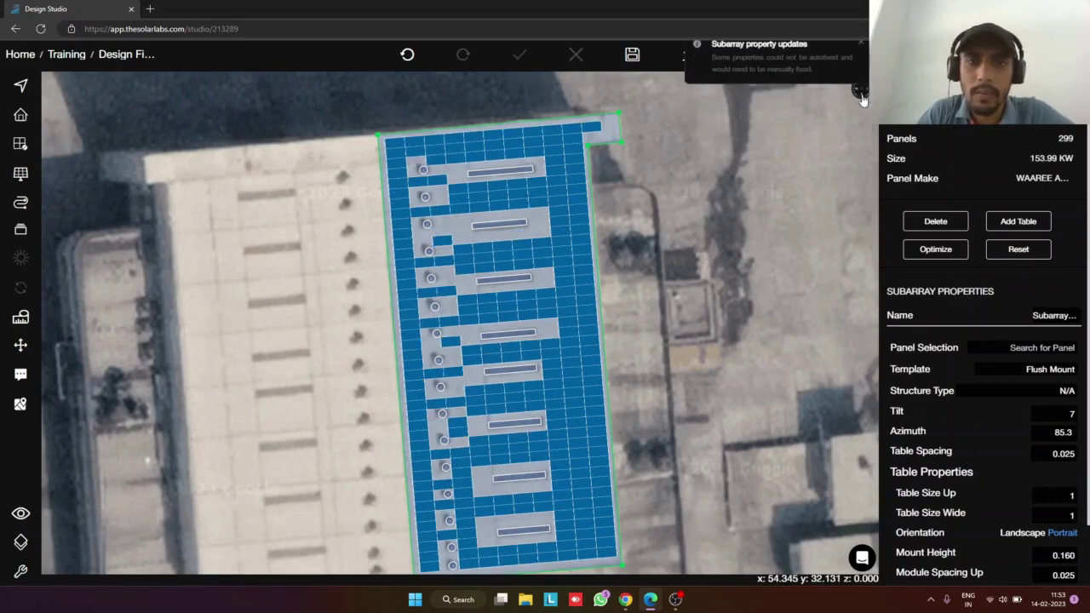
left_click(762, 192)
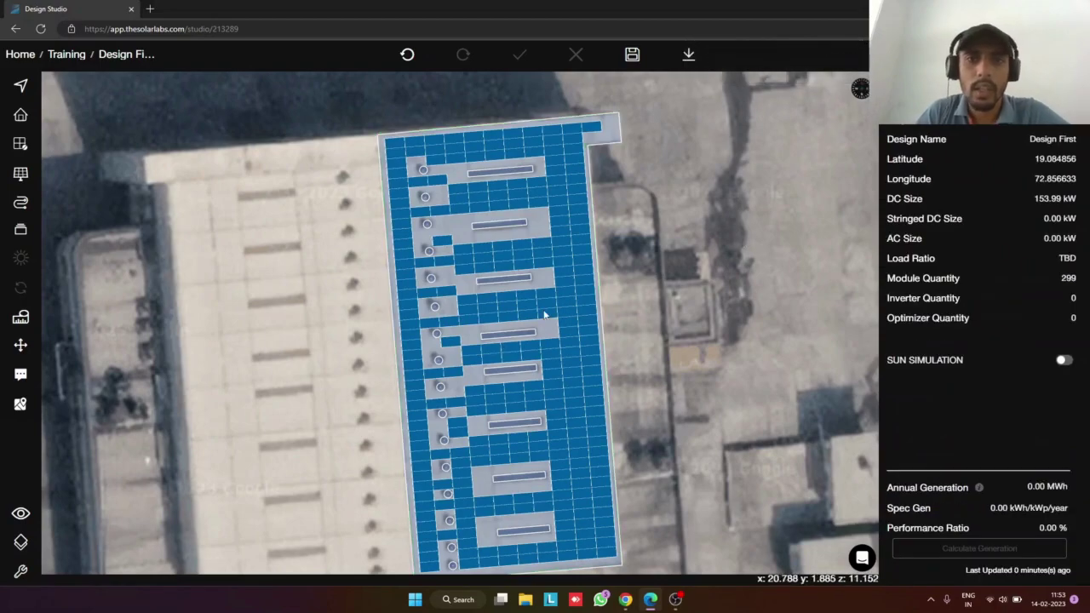
Copy the east-half roof with its panels and obstructions, rotate it to face west, and place it over the west half against the ridge
scroll(546, 316, "down", 1)
scroll(545, 315, "down", 3)
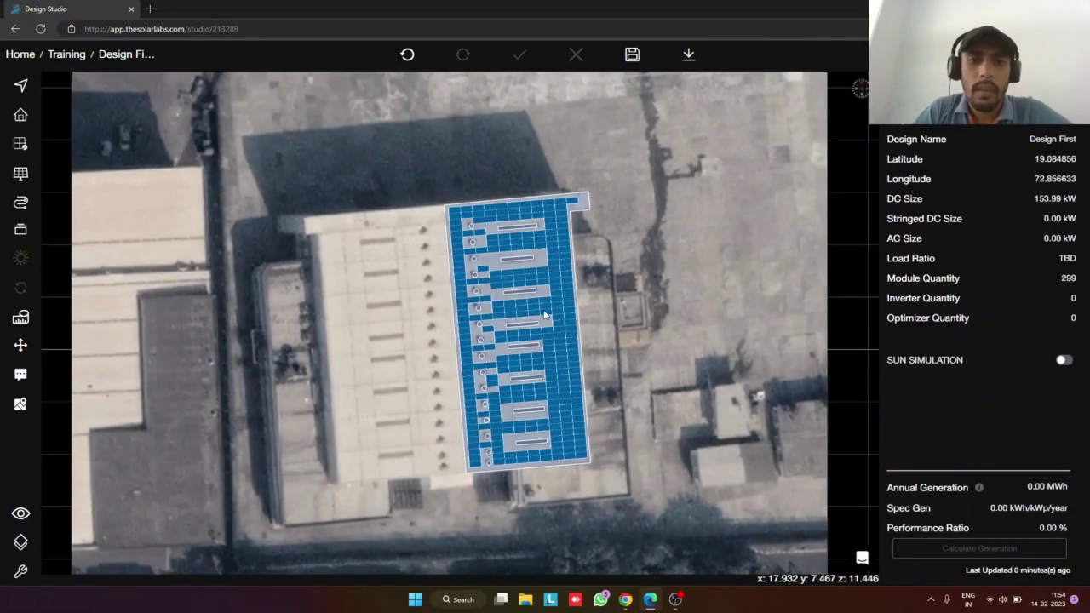
left_click(492, 471)
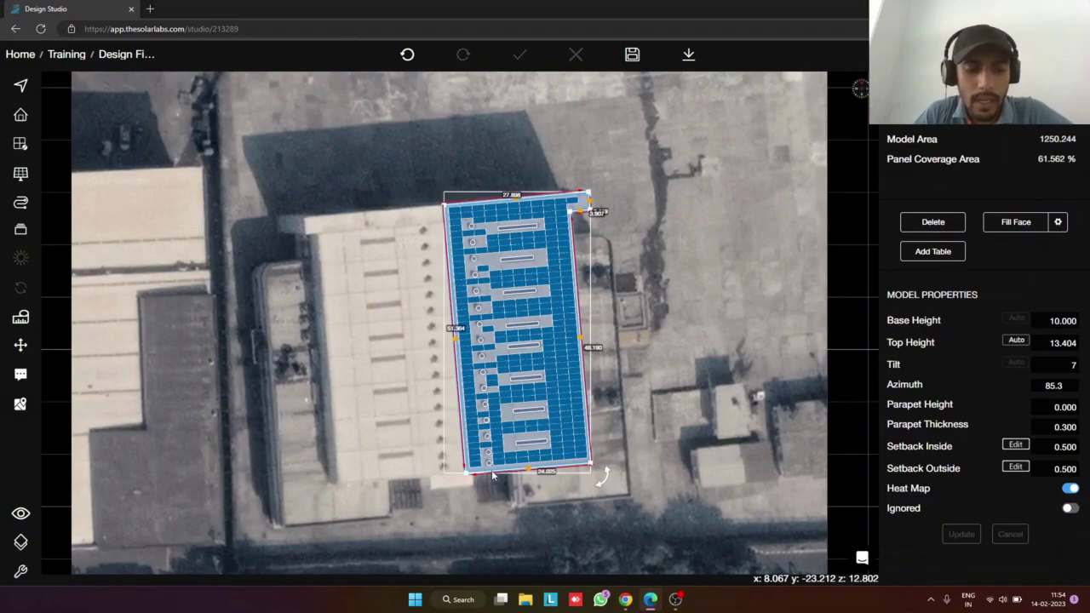
key("ctrl+v")
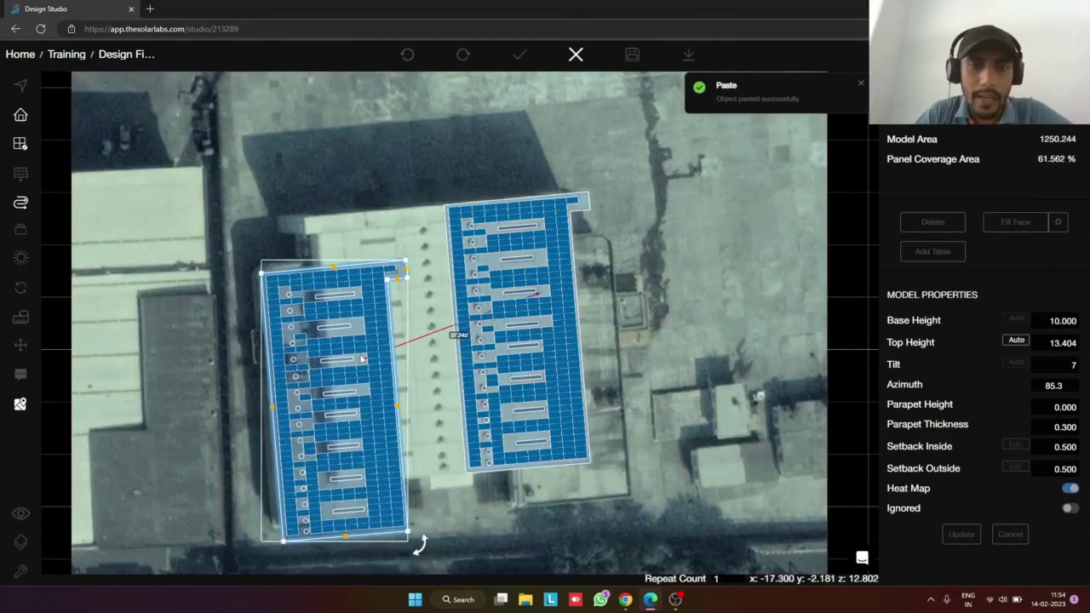
key("m")
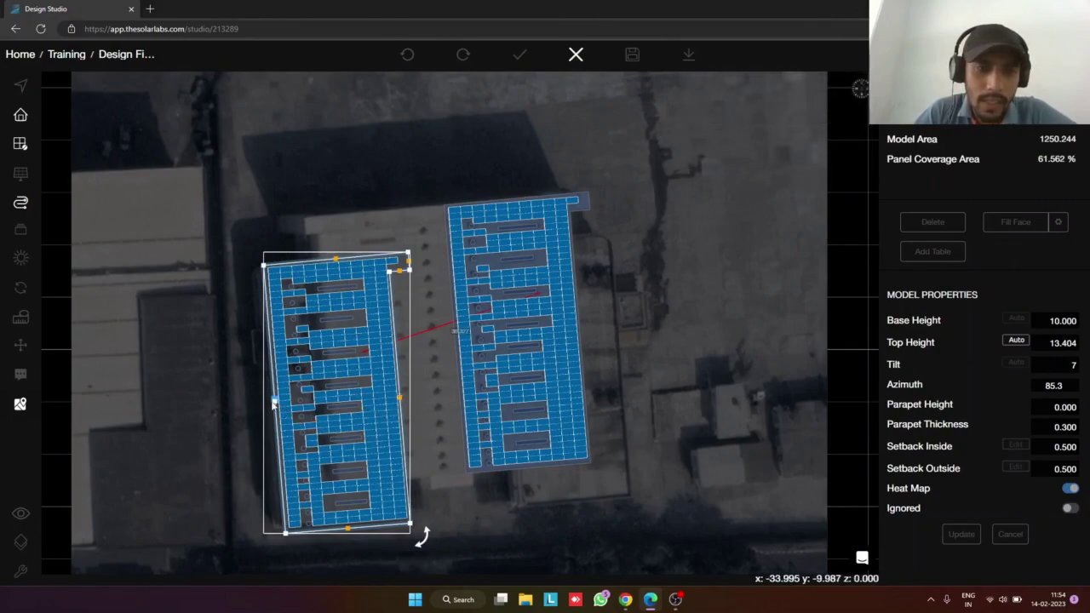
left_click(372, 310)
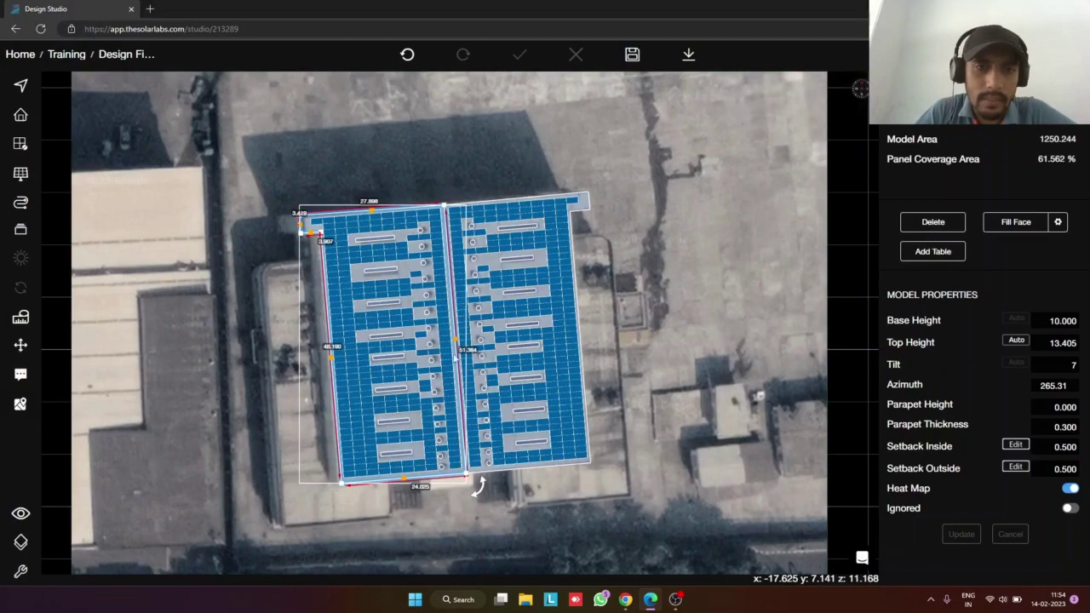
left_click(634, 449)
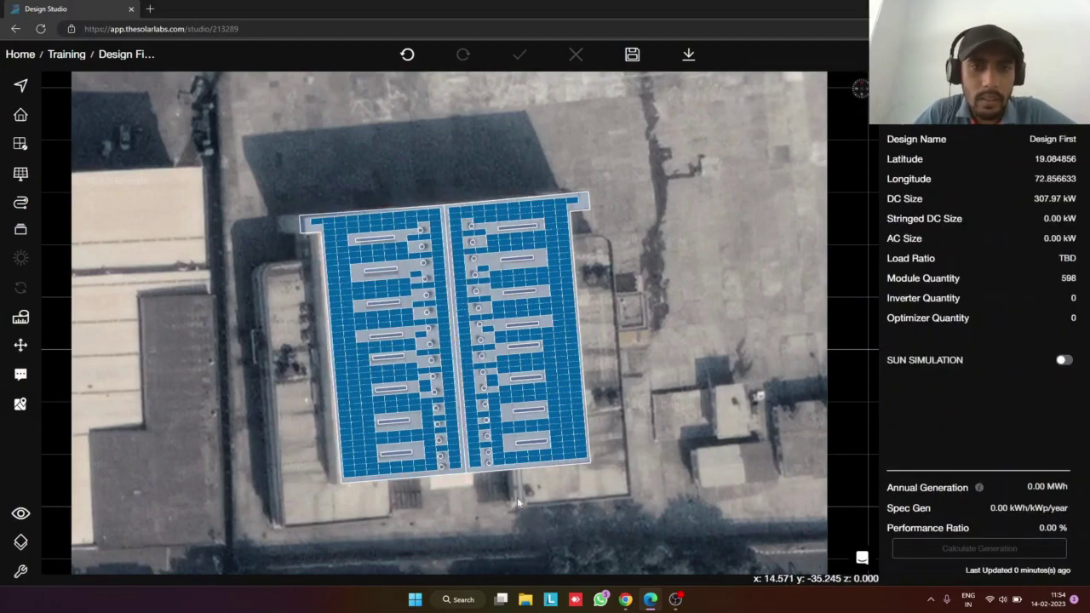
key("3")
left_click_drag(478, 469, 550, 401)
left_click(20, 513)
left_click(90, 493)
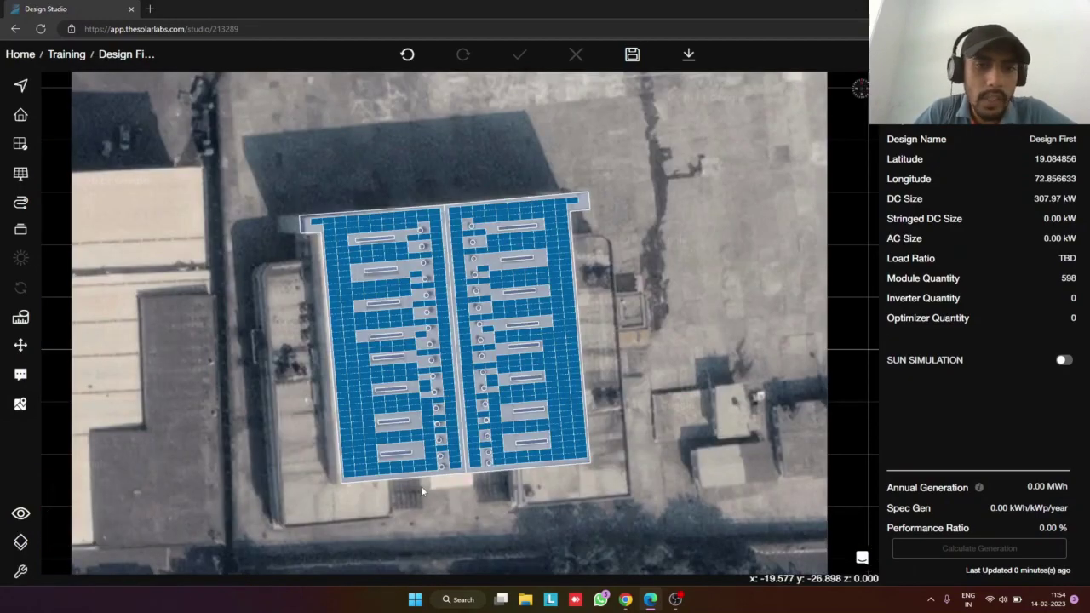
Start outlining the lower roof beside the east half with a north edge about 3.97 m long from the main roof's east edge
left_click(618, 278)
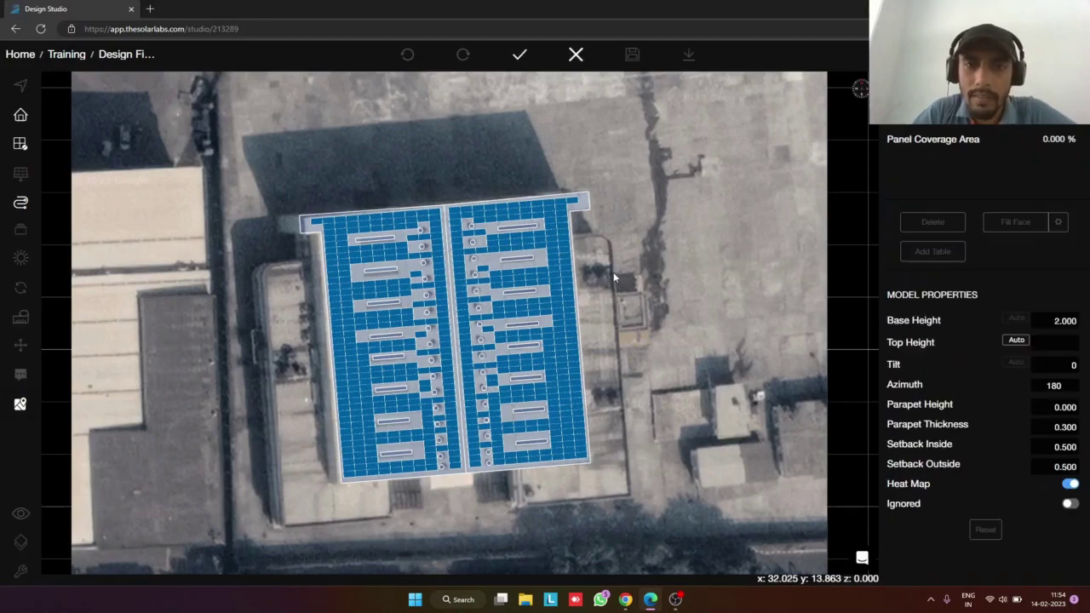
left_click_drag(575, 239, 610, 220)
key("ctrl+z")
scroll(584, 246, "up", 5)
scroll(549, 222, "down", 3)
scroll(607, 214, "down", 1)
scroll(601, 215, "up", 6)
left_click(611, 218)
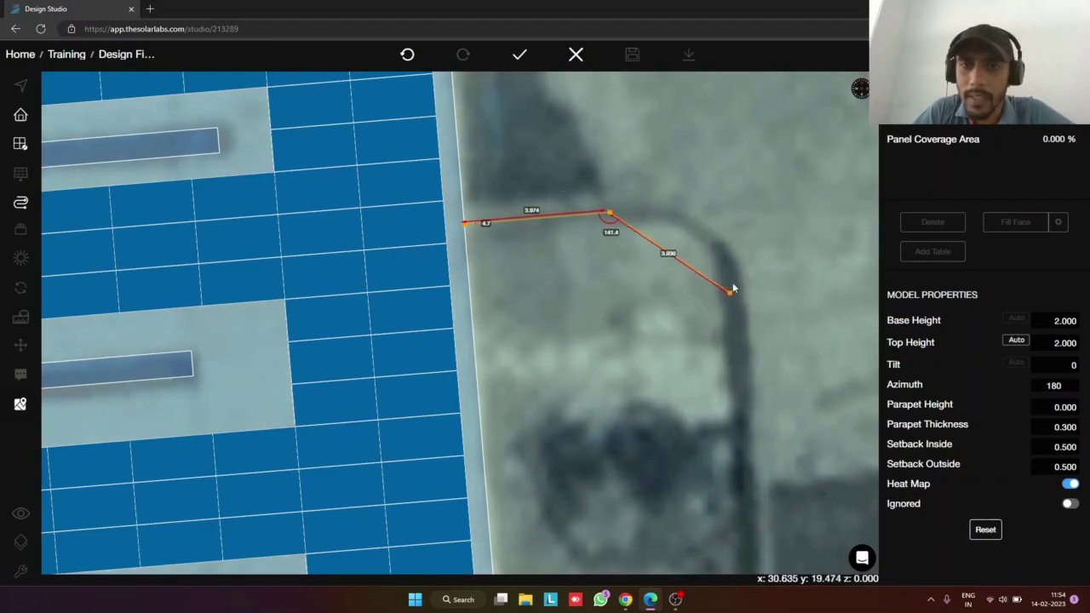
scroll(654, 213, "up", 1)
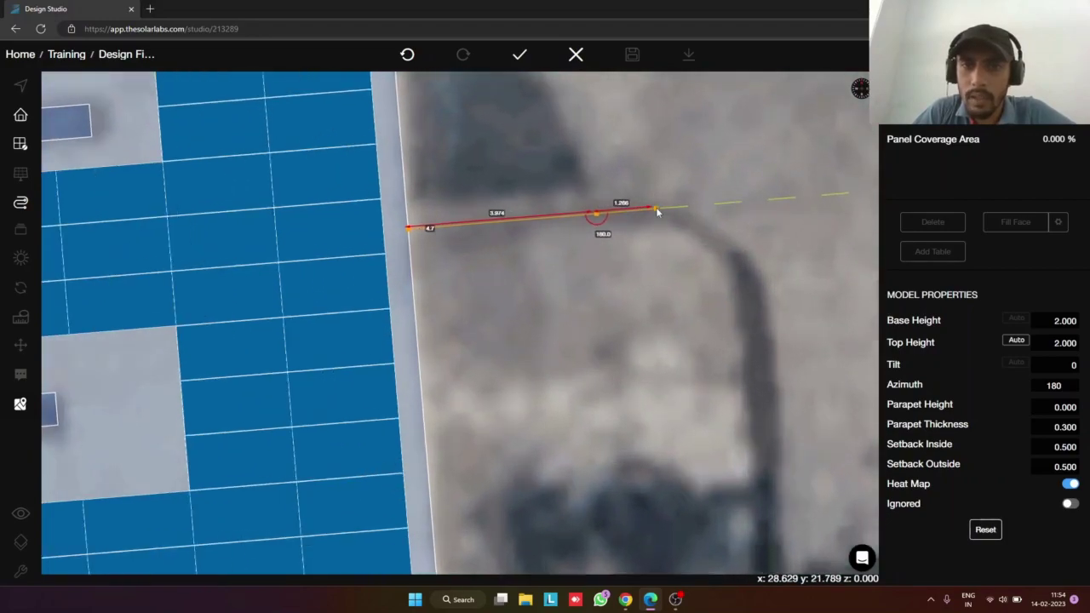
scroll(657, 212, "down", 1)
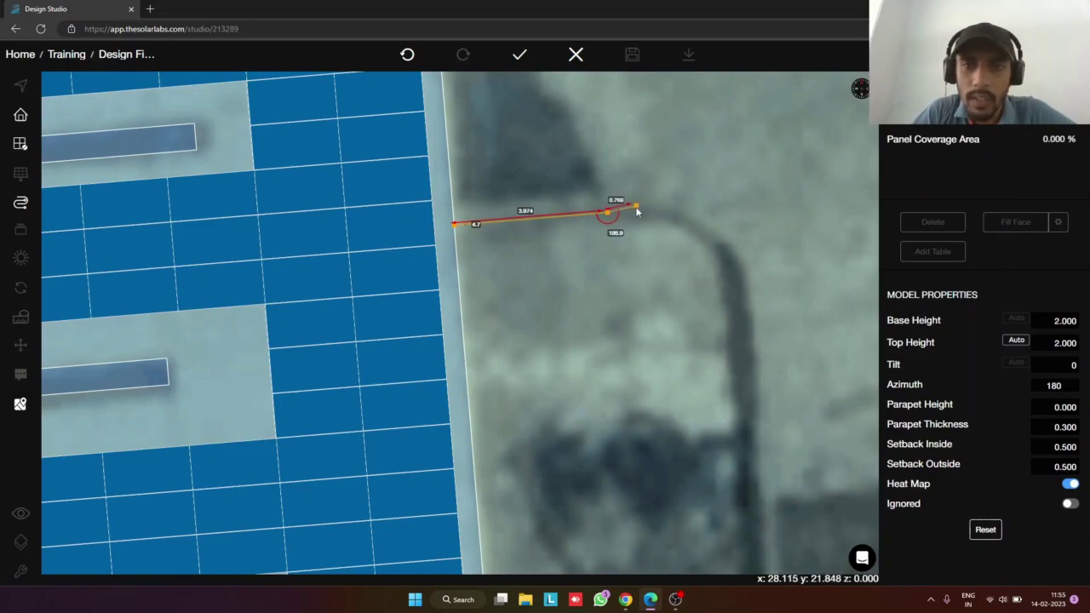
Trace the lower roof's curved northeast corner with short segments about 0.5 to 0.8 m long
left_click(635, 212)
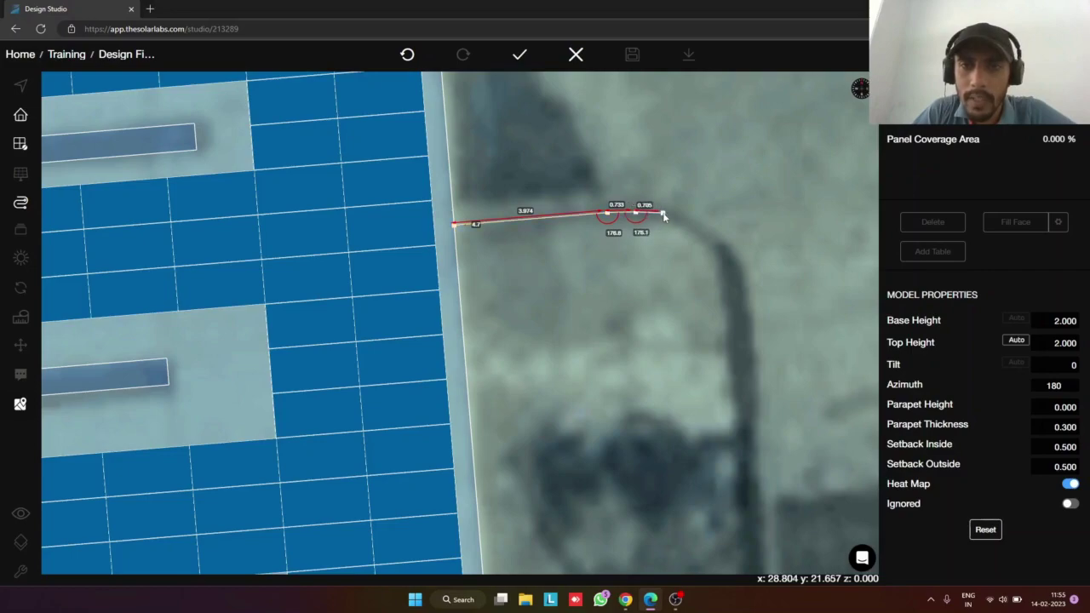
left_click(663, 214)
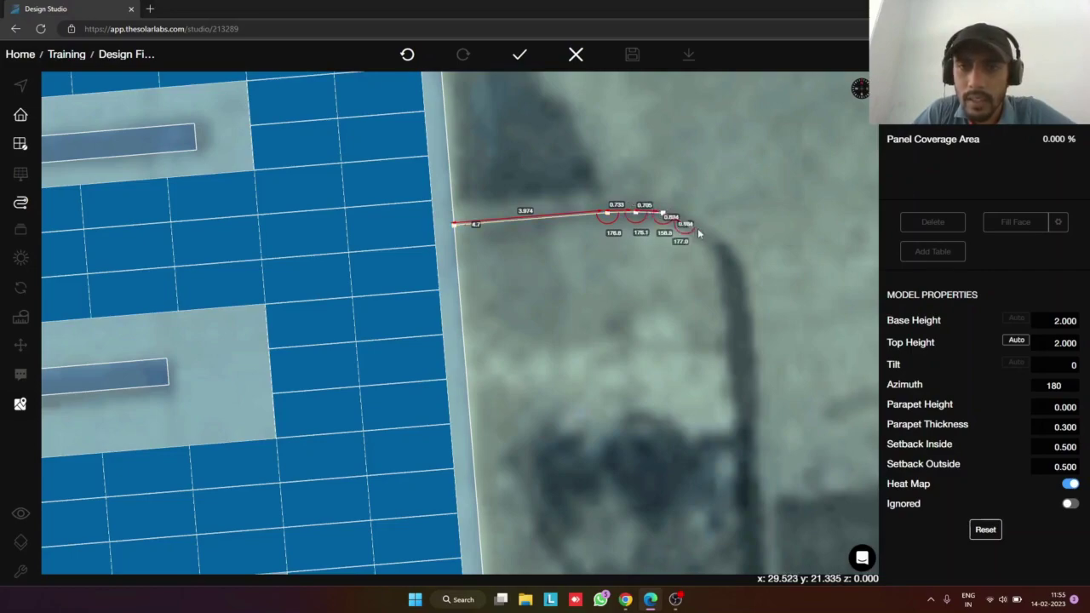
left_click(709, 235)
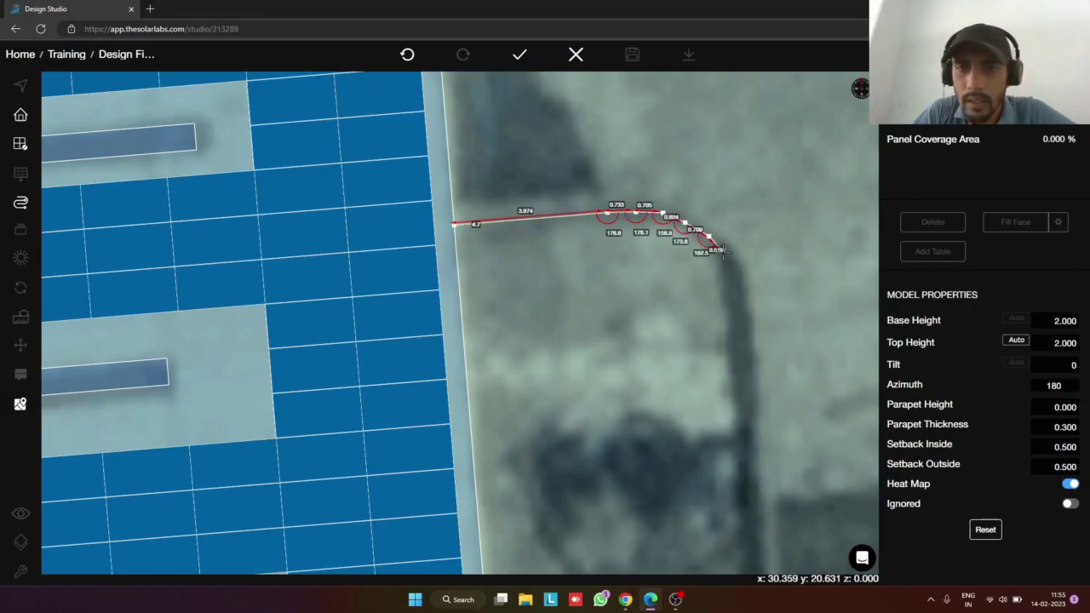
scroll(724, 252, "up", 4)
left_click(724, 254)
left_click(739, 285)
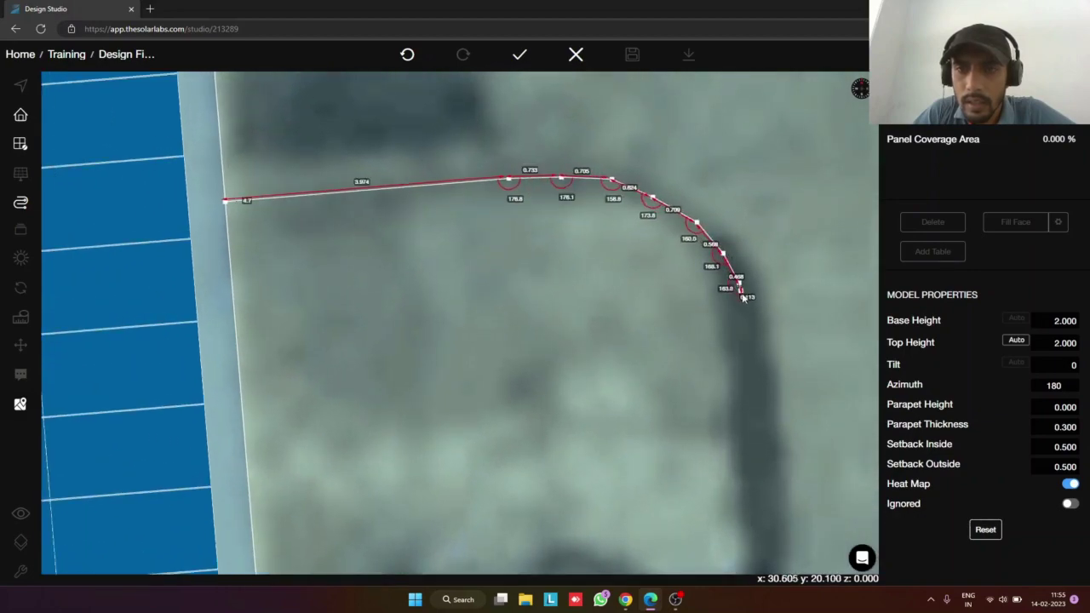
left_click(749, 317)
scroll(749, 318, "down", 5)
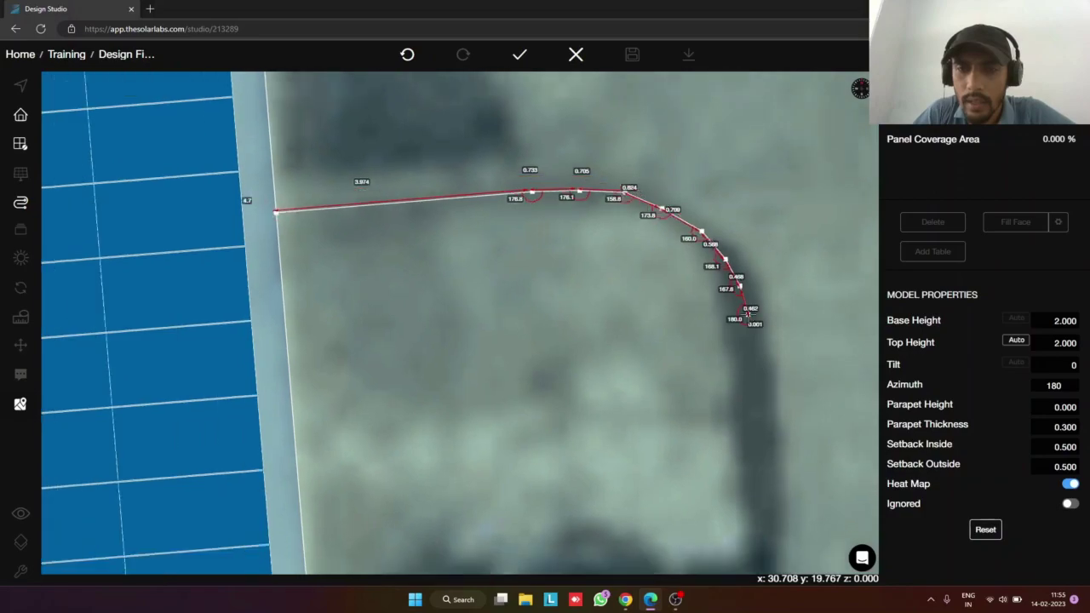
Extend the lower roof's outline straight along its east side, about 48 m to the southeast corner
scroll(787, 419, "down", 5)
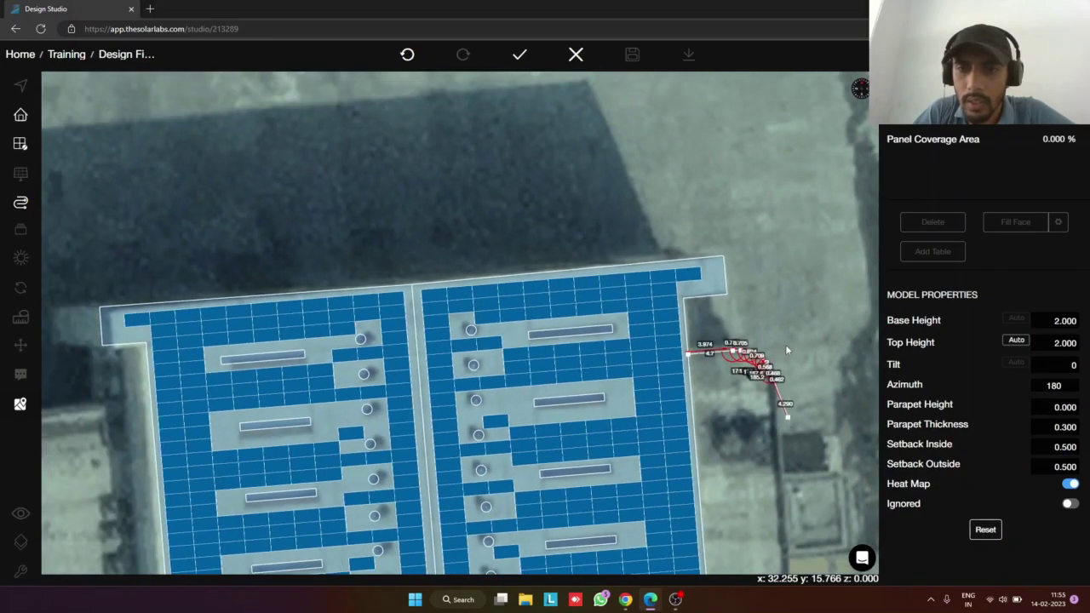
mouse_move(774, 254)
right_mouse_down()
mouse_move(653, 141)
mouse_move(630, 106)
mouse_move(627, 126)
mouse_move(650, 115)
mouse_move(609, 107)
mouse_move(640, 196)
mouse_move(573, 159)
mouse_move(560, 109)
right_mouse_up()
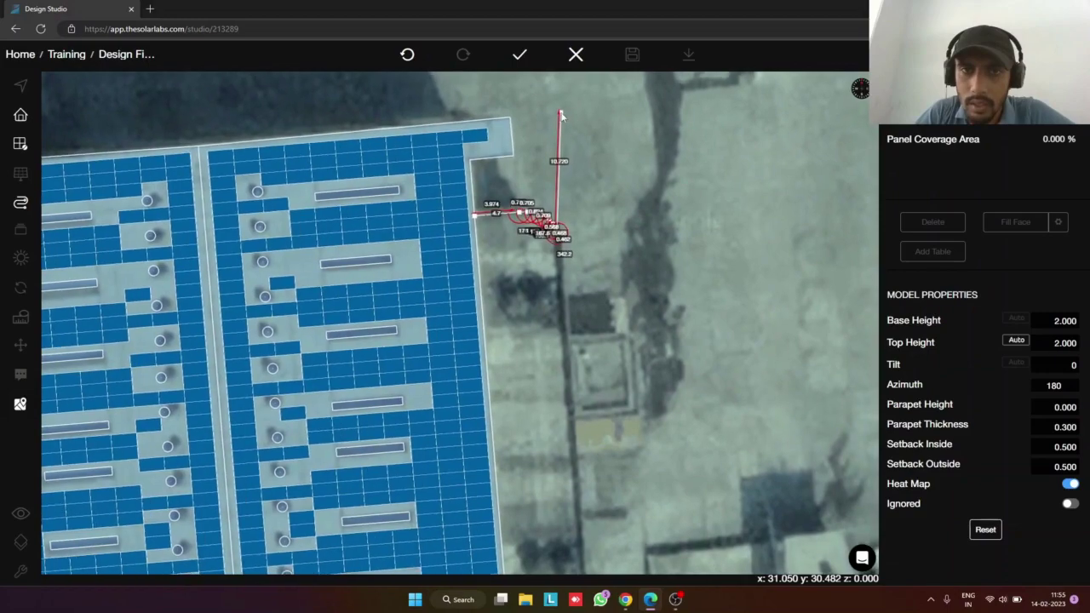
scroll(591, 443, "down", 3)
scroll(594, 443, "down", 2)
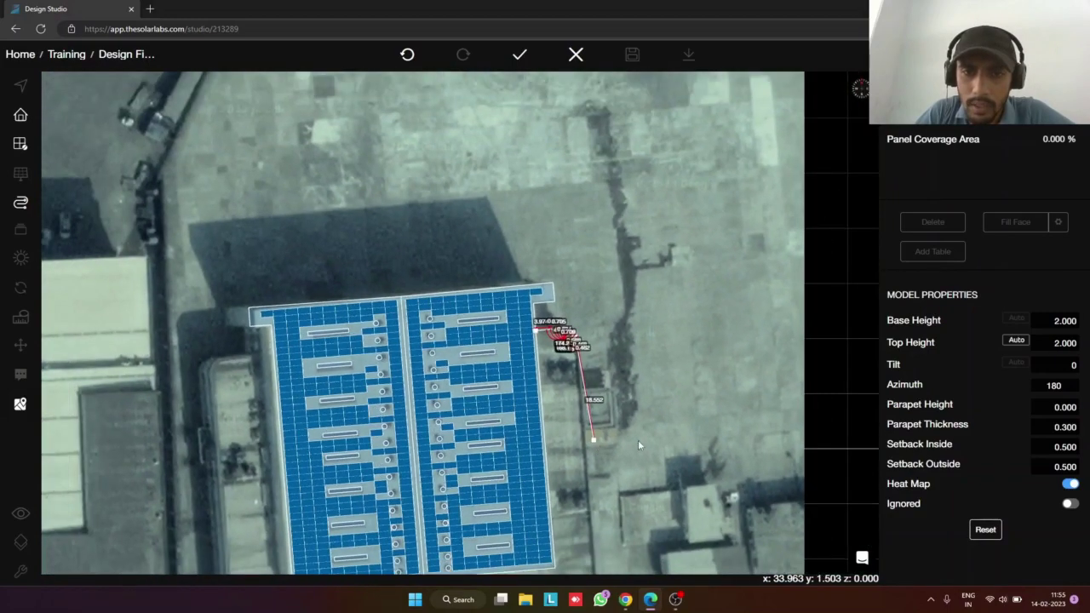
scroll(579, 393, "down", 3)
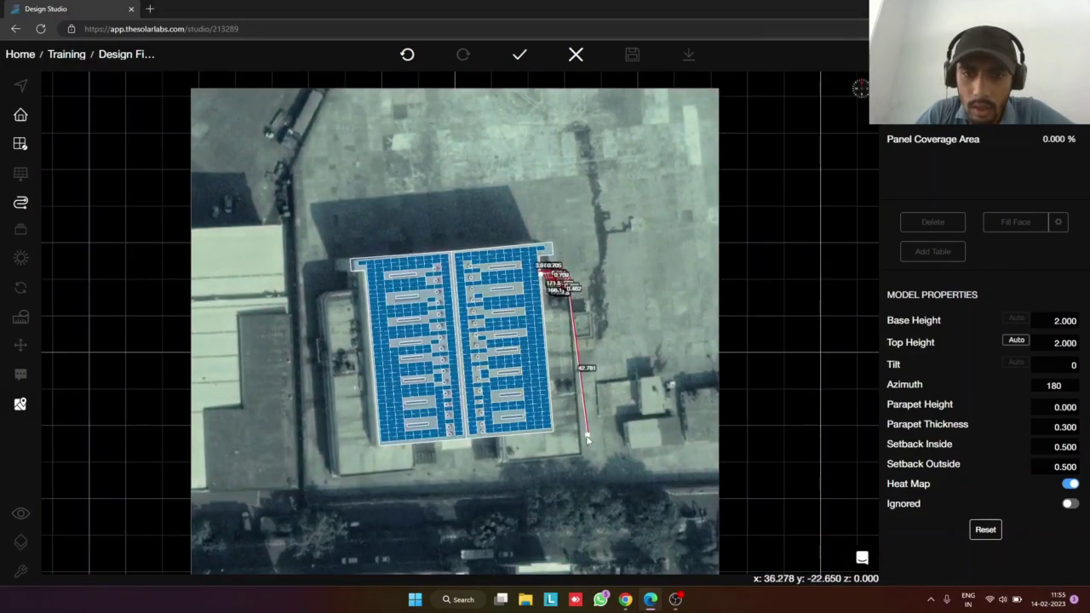
left_click(582, 458)
Close the lower roof's outline with a 20.5 m south edge, a 7.1 m west edge and a 13.2 m edge to the main roof's southeast corner
left_click(509, 463)
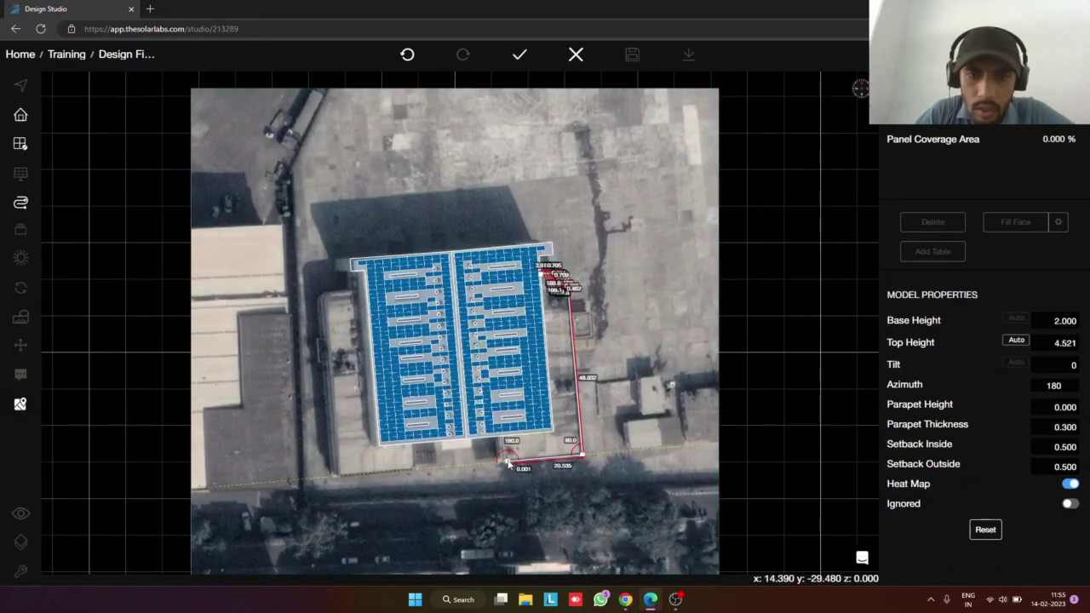
scroll(508, 463, "up", 5)
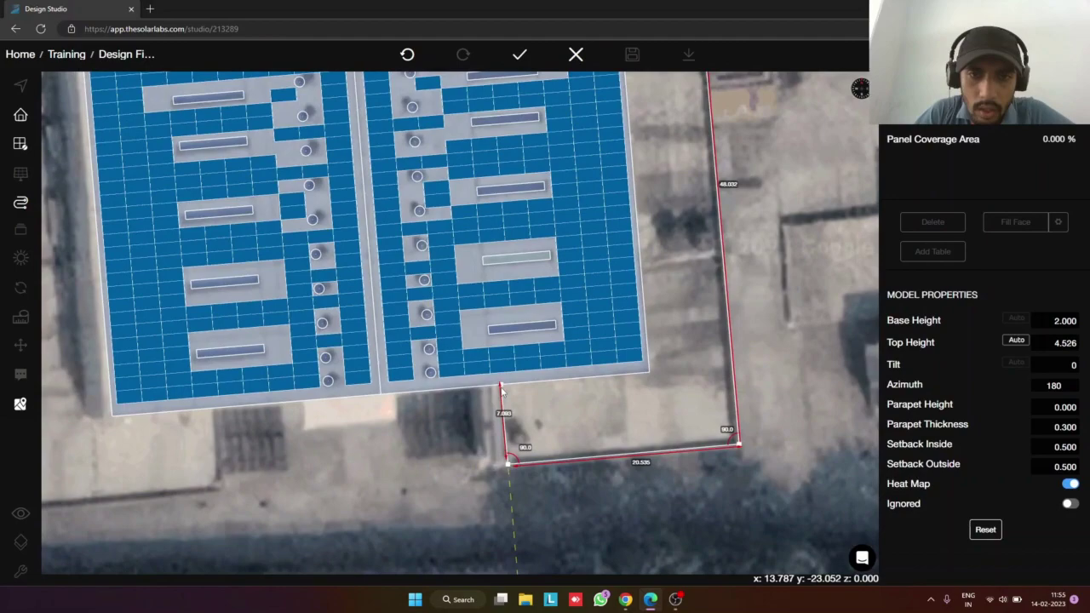
left_click(541, 391)
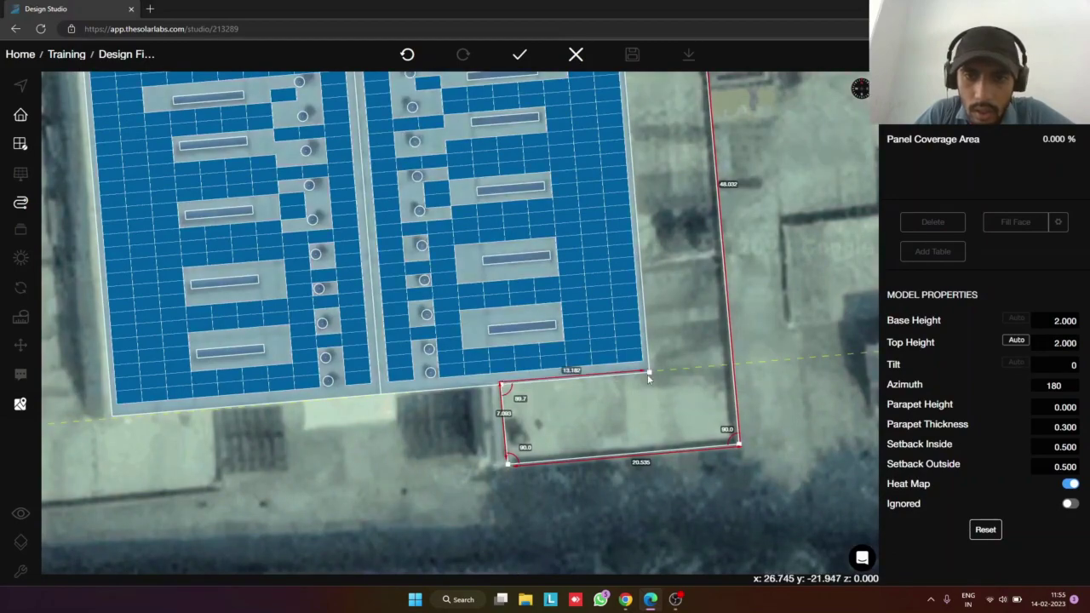
left_click(647, 374)
scroll(647, 374, "up", 5)
scroll(663, 382, "up", 1)
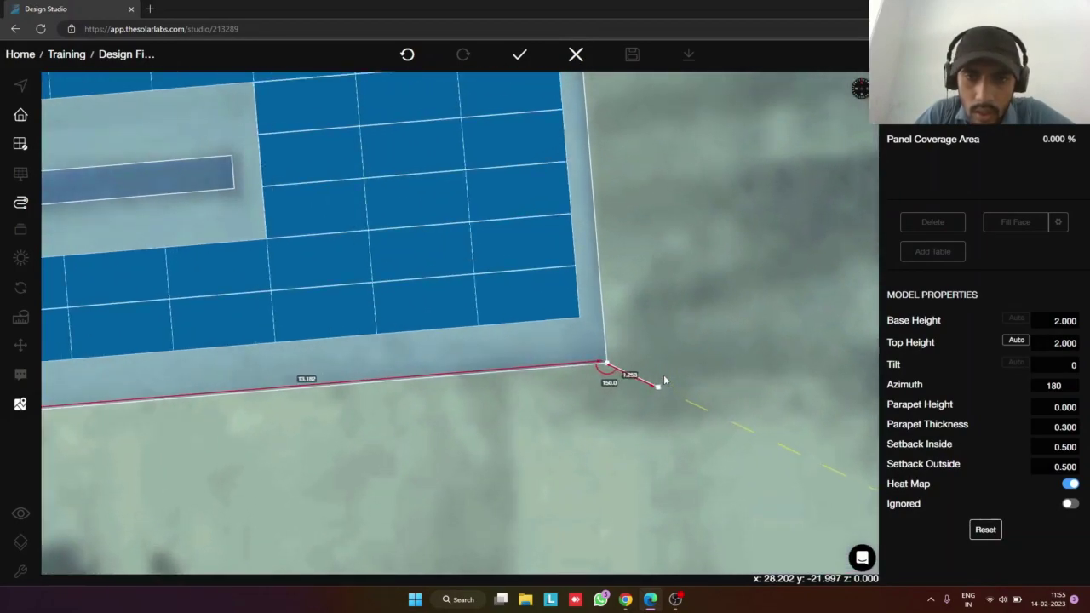
double_click(602, 278)
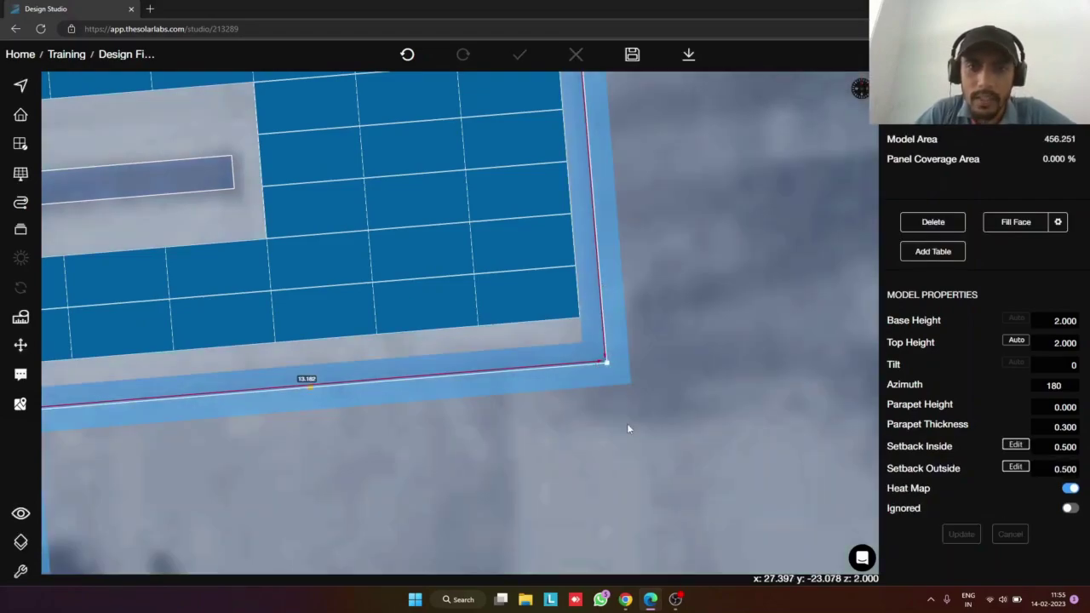
Set the lower roof's base height to 10 and its parapet height to 0.5, and apply the changes
scroll(627, 426, "down", 3)
scroll(627, 426, "down", 2)
left_click(1056, 321)
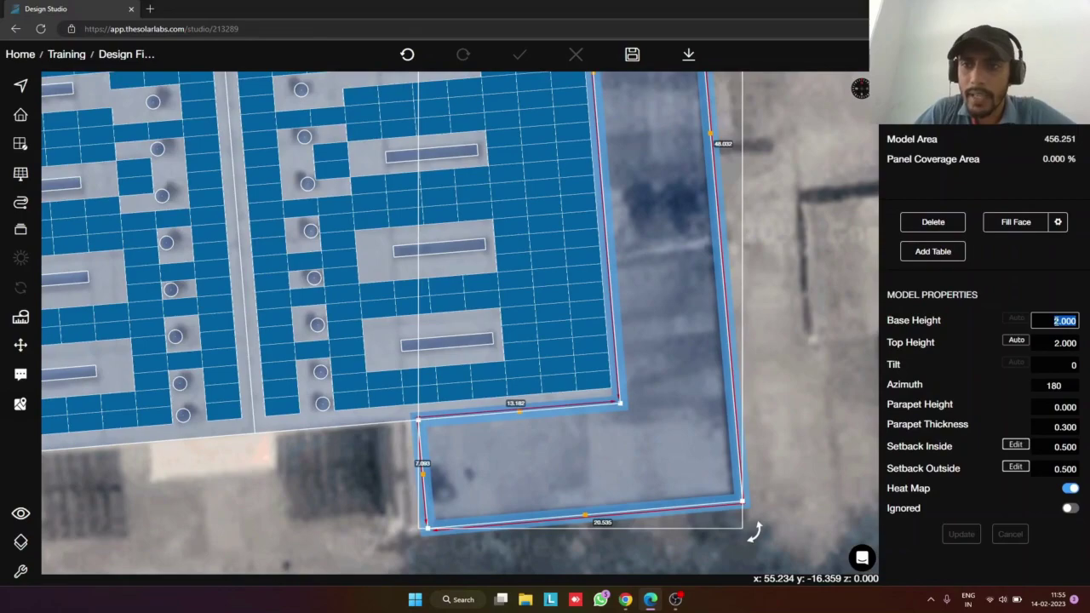
type("10")
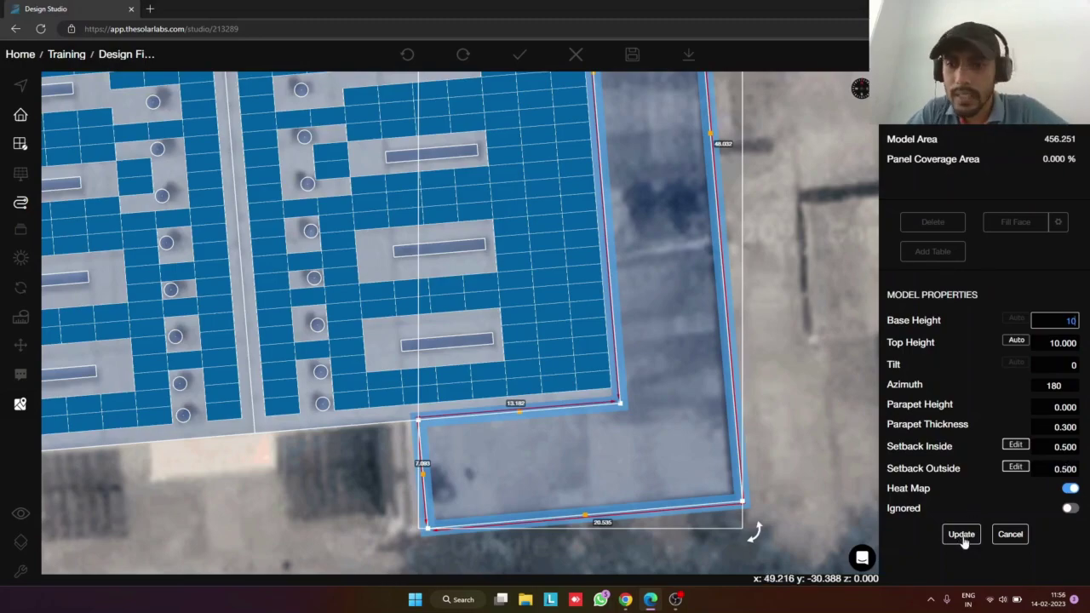
left_click(1067, 406)
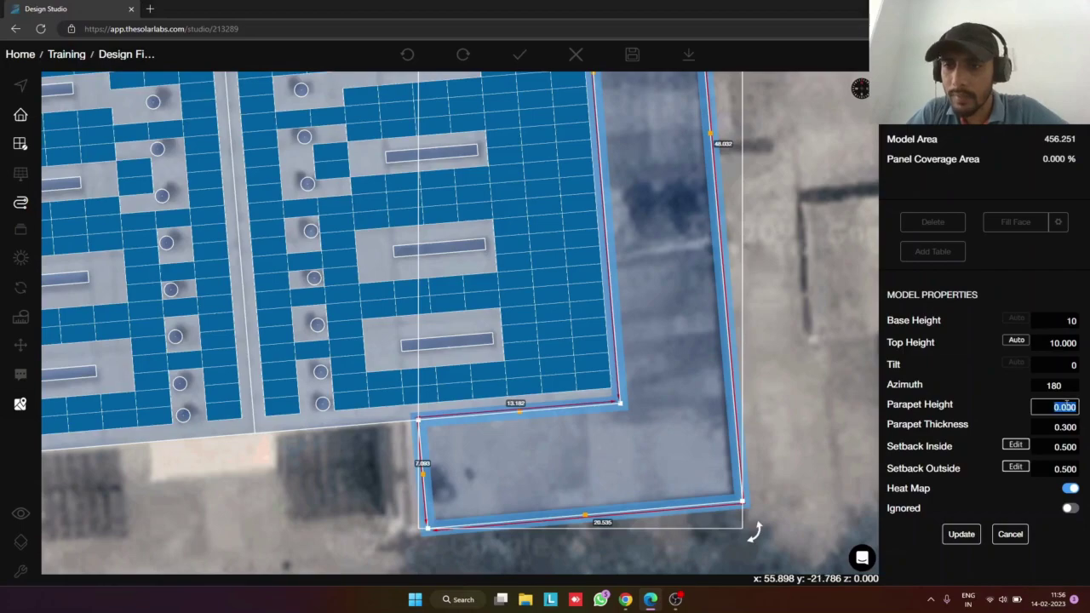
key("BackSpace")
type("0.5")
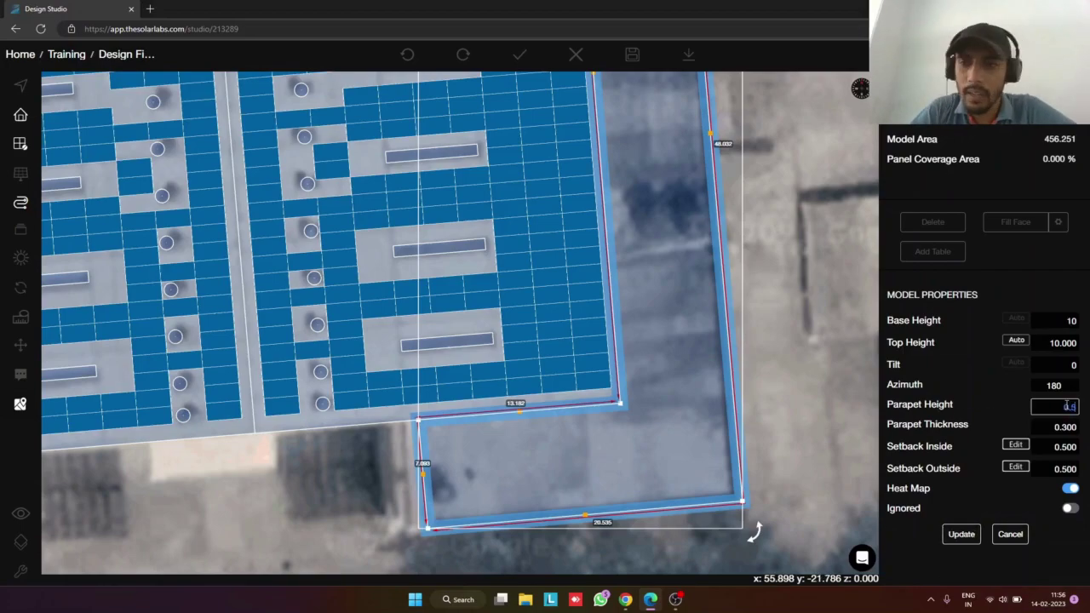
left_click(962, 535)
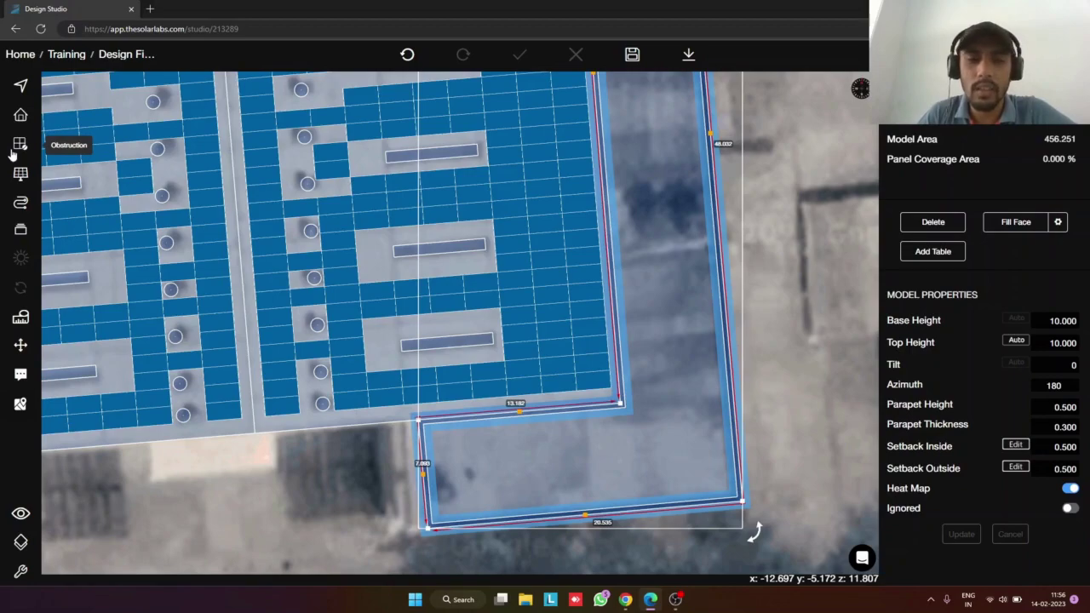
Start filling the lower roof's face with panels, choosing the 540 W Tata Power Solar Systems module
scroll(11, 153, "down", 1)
scroll(12, 149, "up", 1)
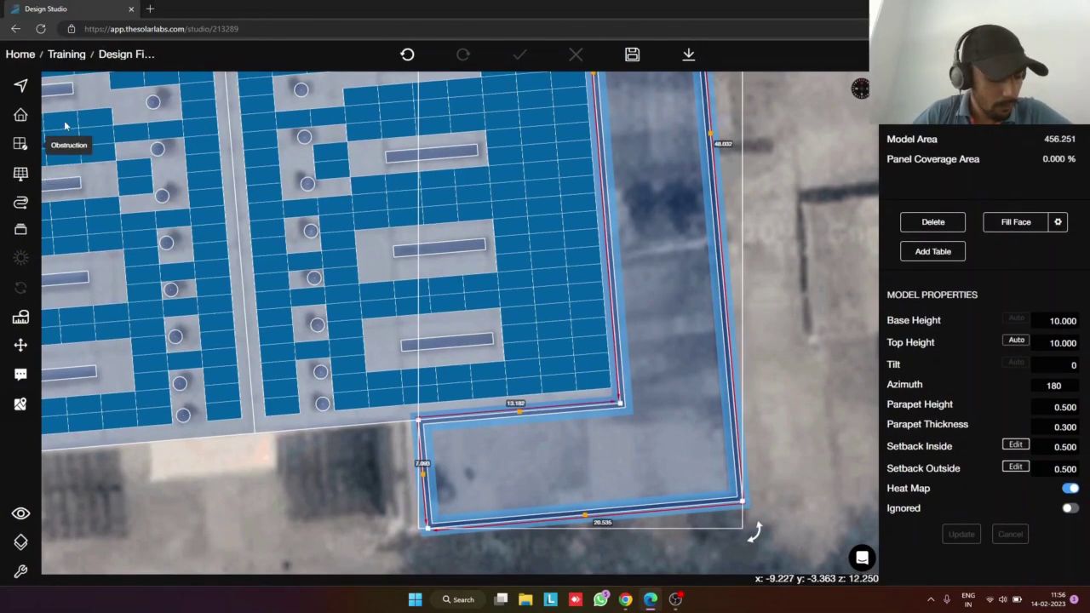
scroll(64, 126, "up", 2)
scroll(65, 126, "down", 6)
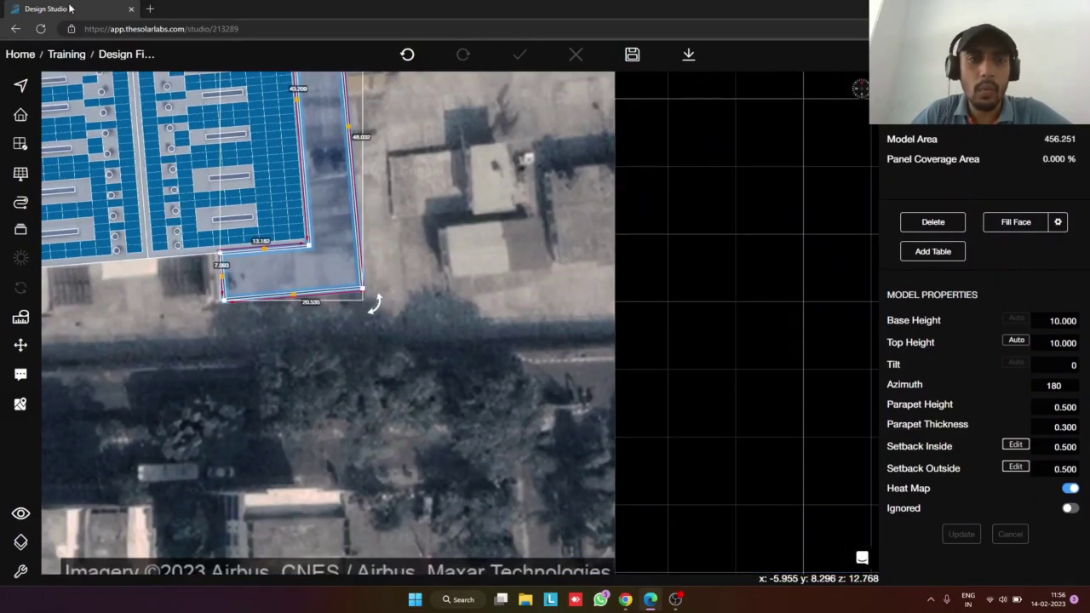
left_click_drag(412, 244, 535, 455)
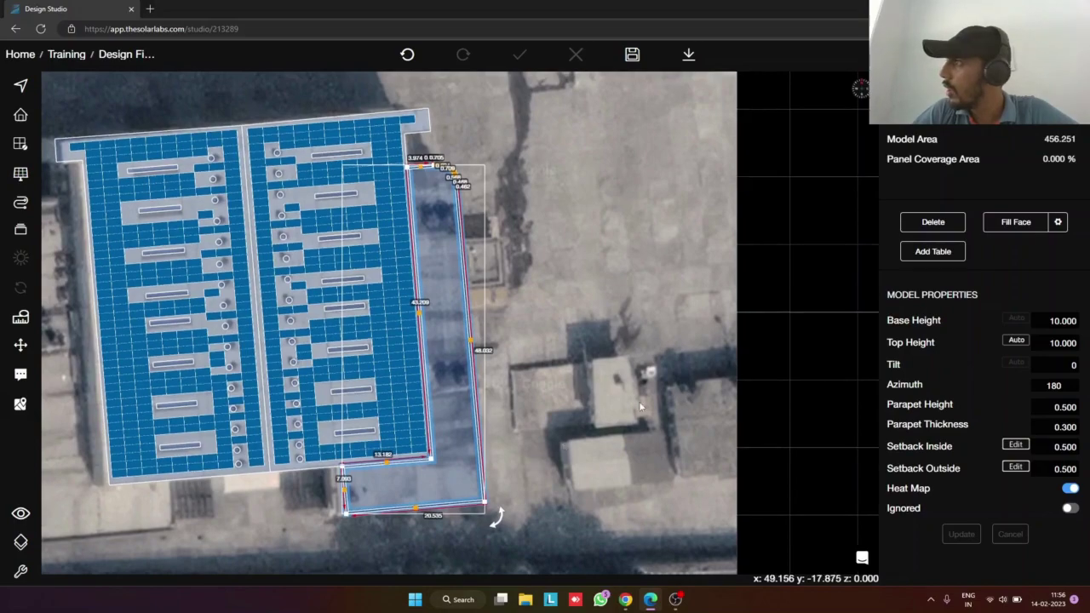
left_click(1059, 222)
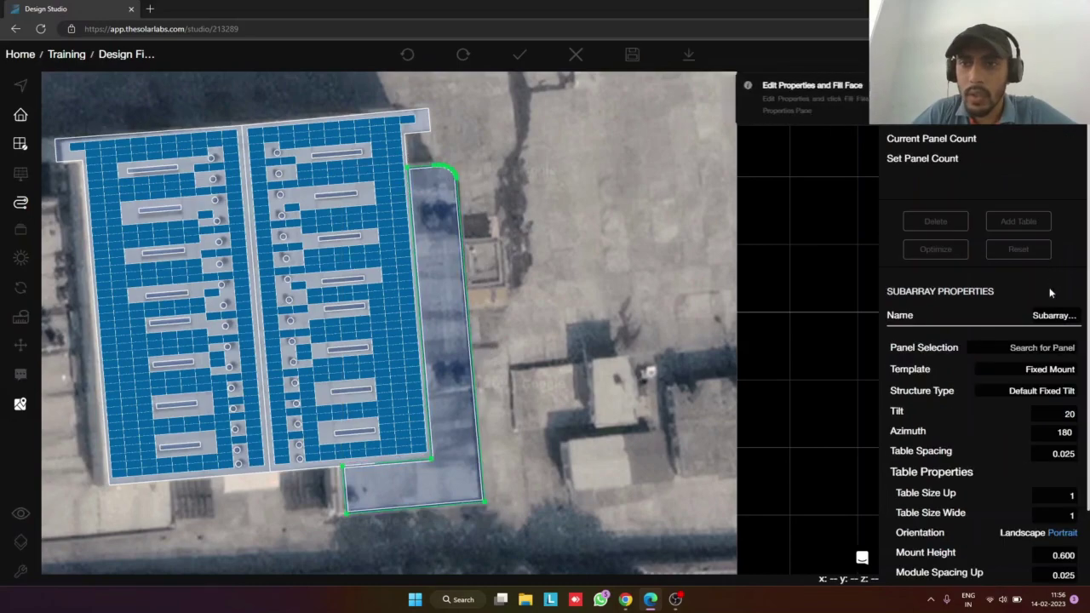
scroll(1016, 349, "down", 1)
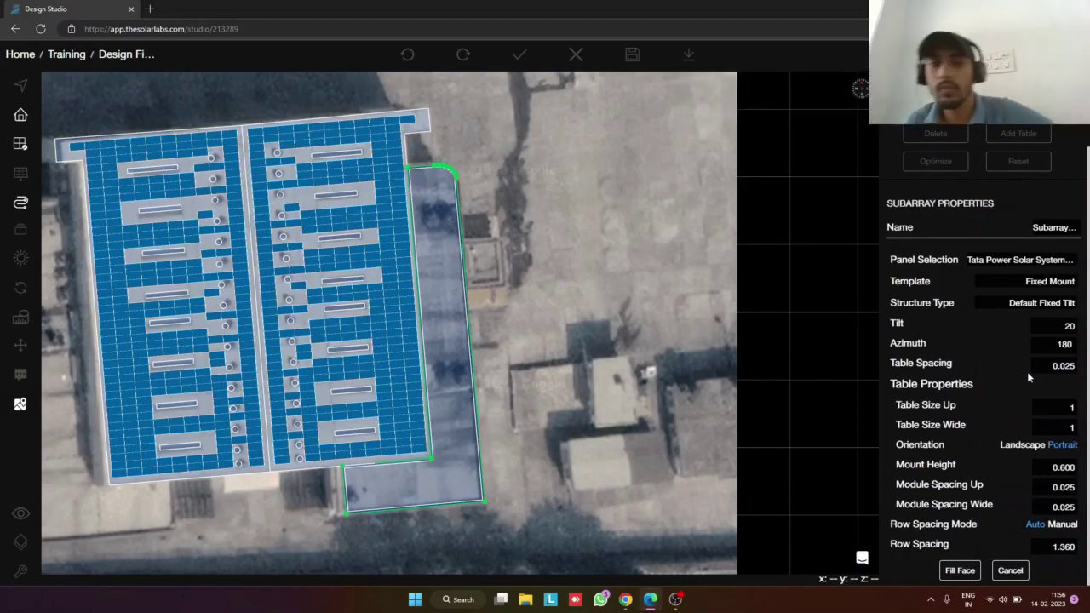
left_click(1037, 264)
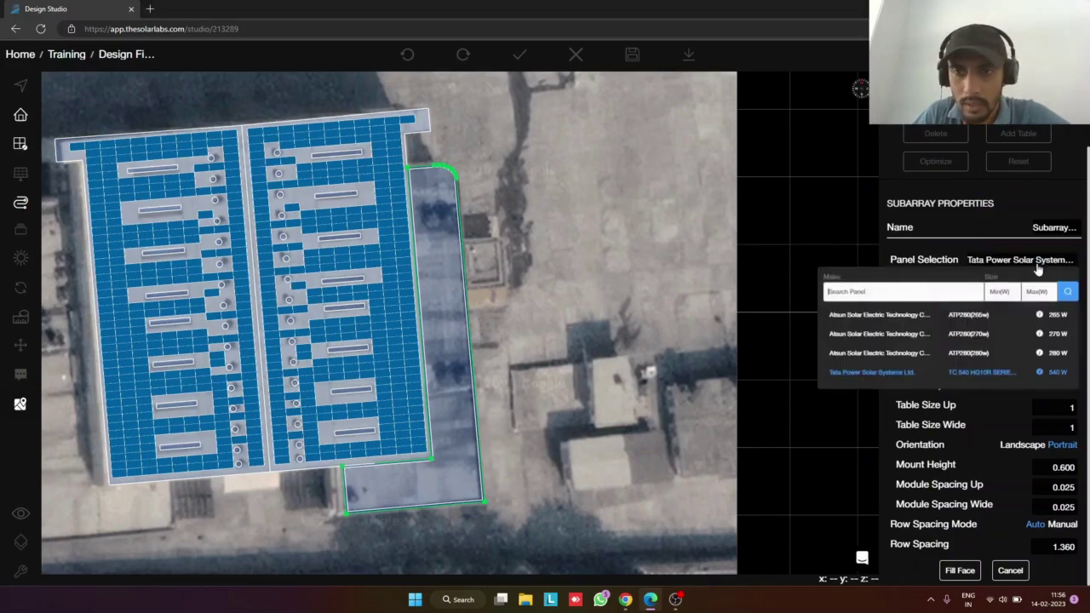
left_click(916, 374)
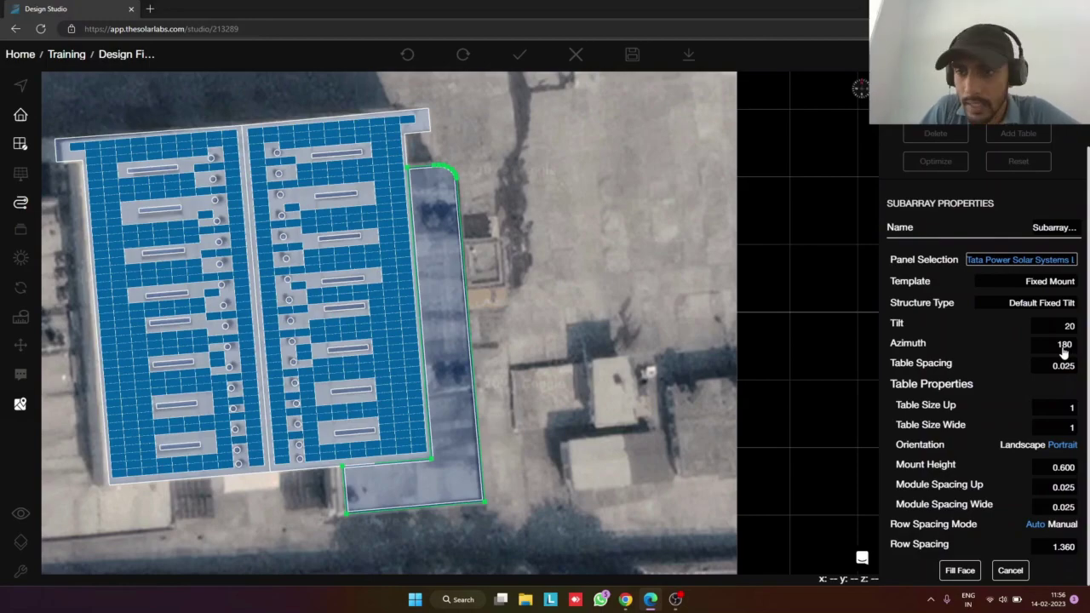
Fill the lower roof with panel tables at azimuth 175.02, table size up 2 and mount height 0.5
left_click(1064, 345)
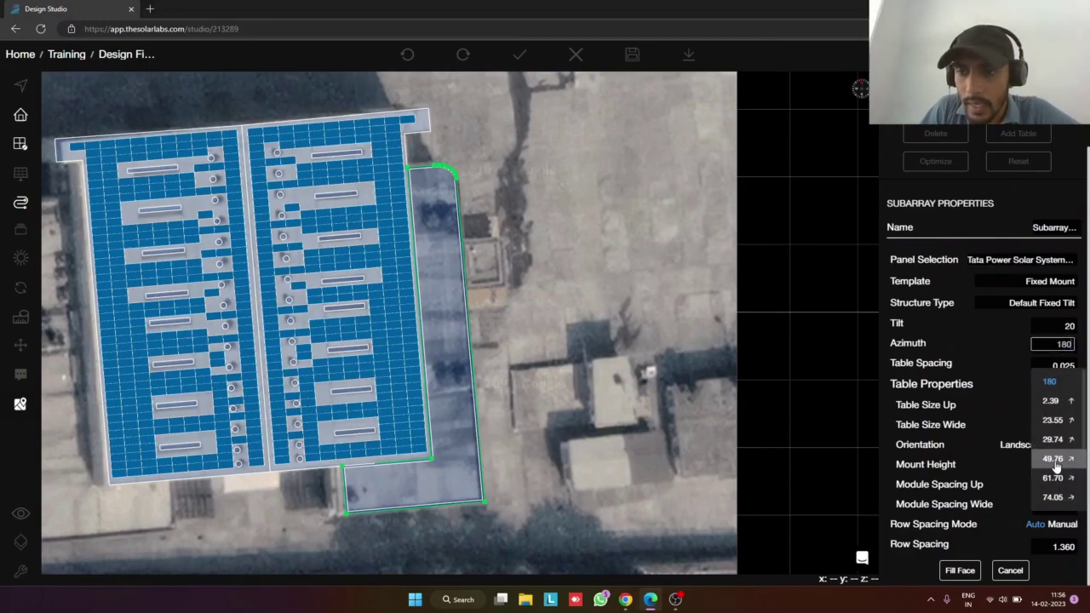
scroll(1056, 466, "down", 2)
scroll(1057, 466, "down", 1)
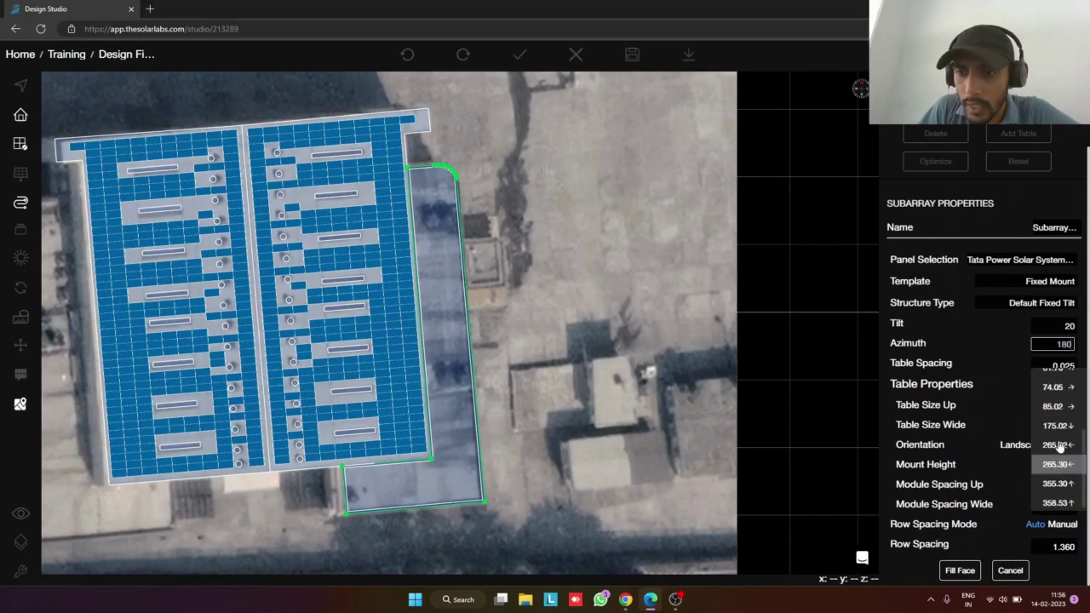
left_click(1060, 426)
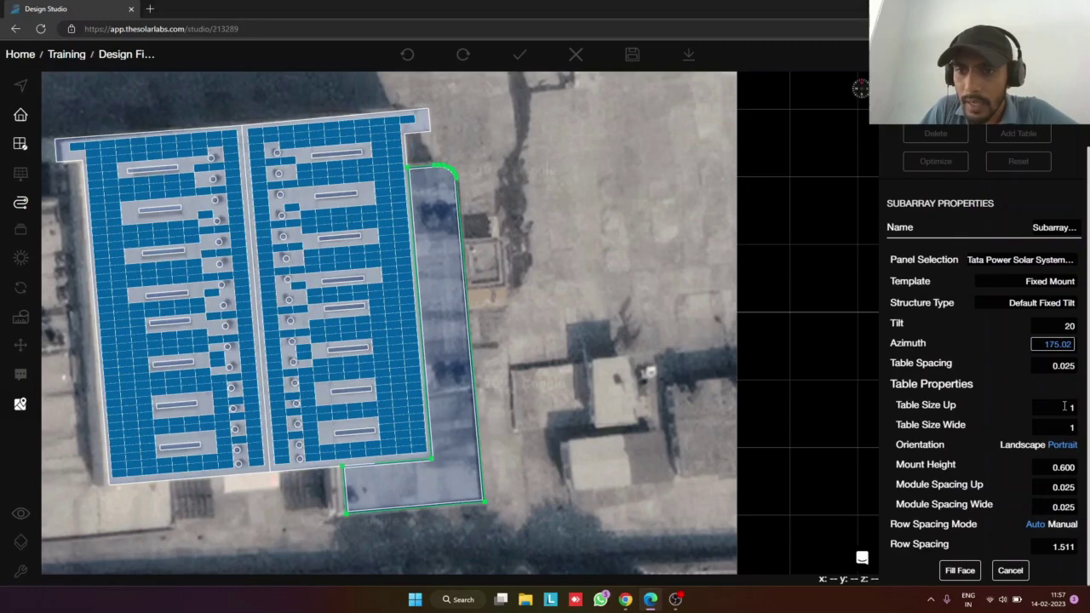
double_click(1065, 407)
type("2")
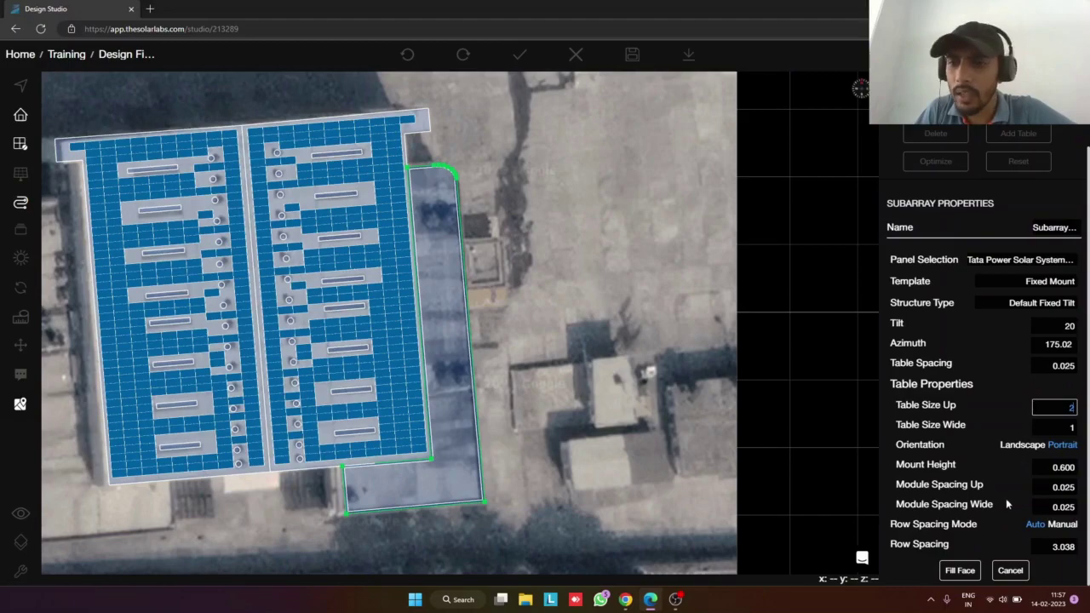
double_click(1053, 468)
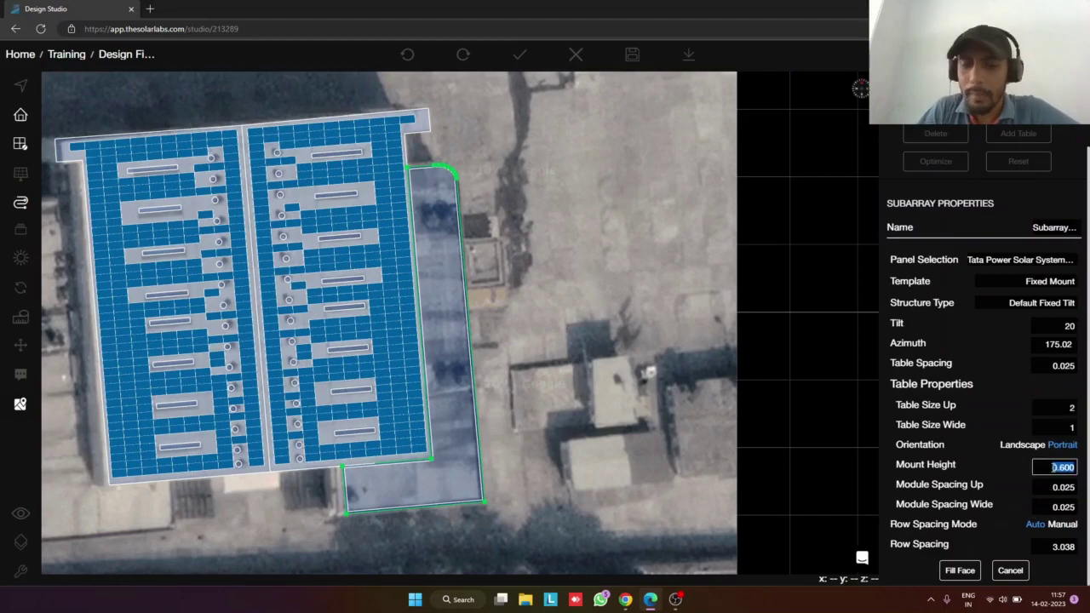
type("0.5")
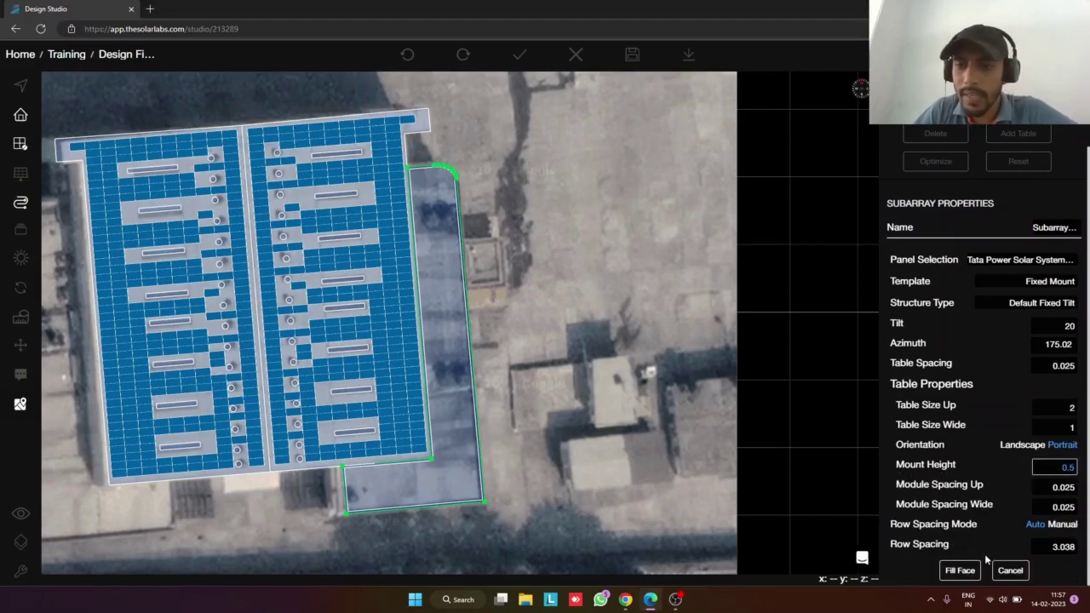
left_click(960, 570)
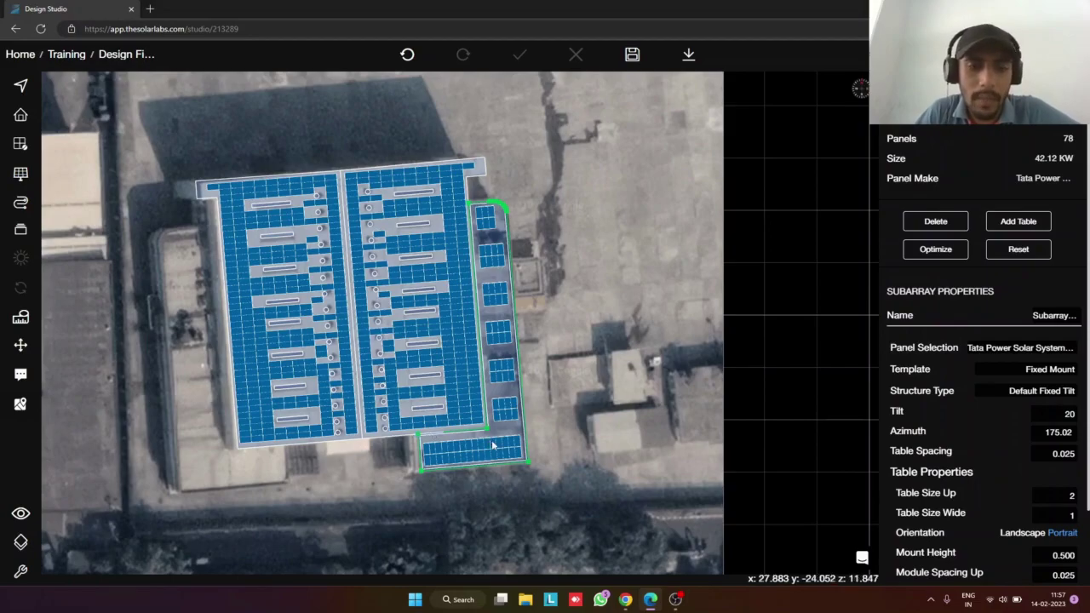
Examine the lower roof and its panel tables in 3D, and return to the plan view
key("3")
mouse_move(608, 409)
left_mouse_down()
mouse_move(439, 380)
mouse_move(373, 383)
mouse_move(490, 439)
mouse_move(515, 418)
mouse_move(423, 383)
mouse_move(463, 372)
mouse_move(663, 393)
mouse_move(497, 428)
mouse_move(567, 367)
mouse_move(610, 406)
left_mouse_up()
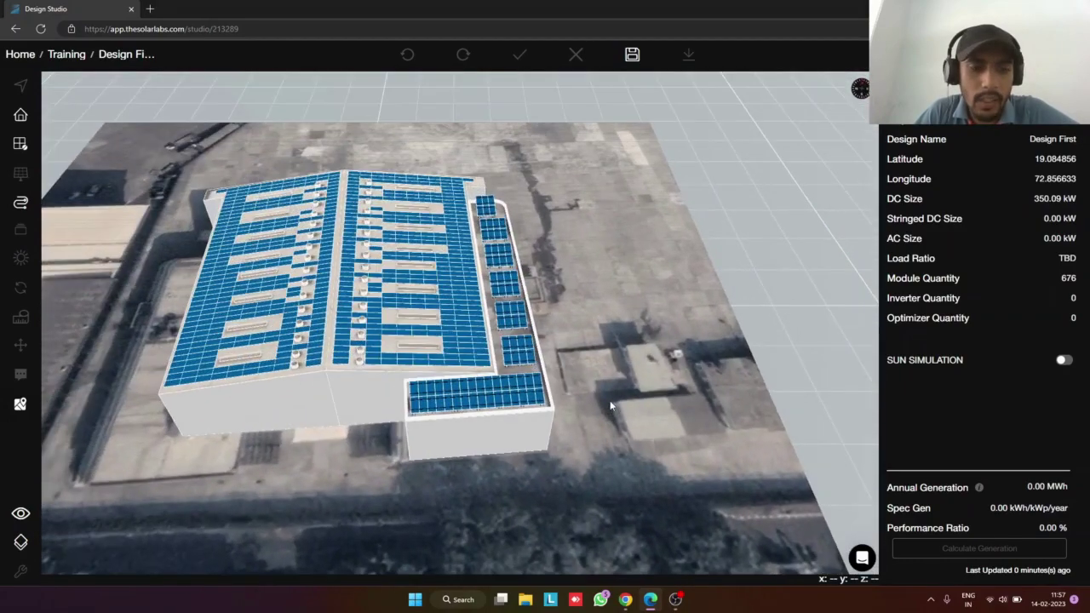
key("Escape")
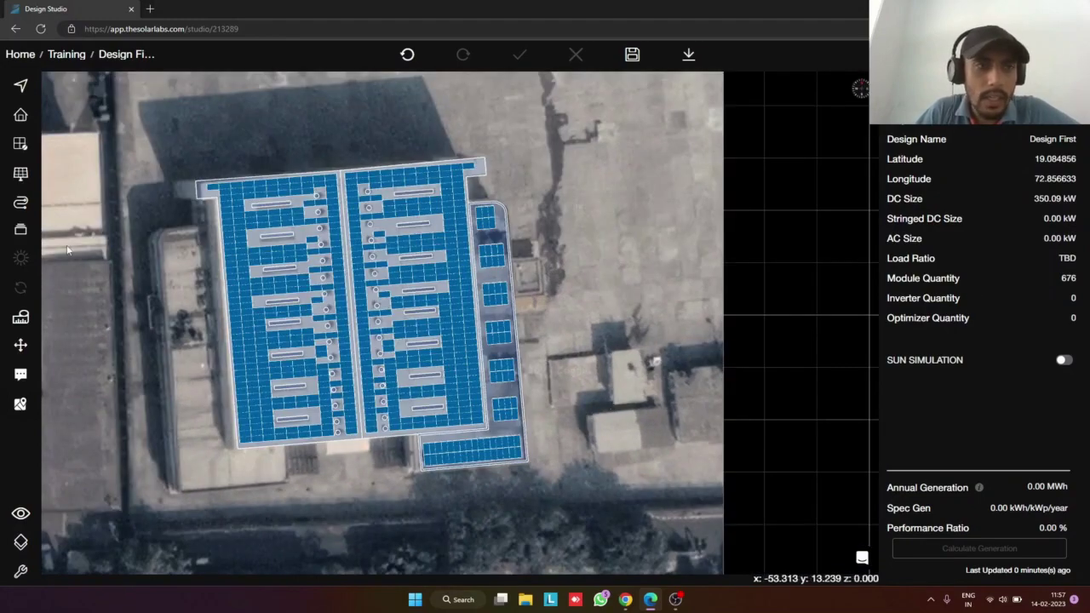
Place three 110 kW Sungrow SG110CX string inverters beside the lower roof's north end
mouse_move(22, 232)
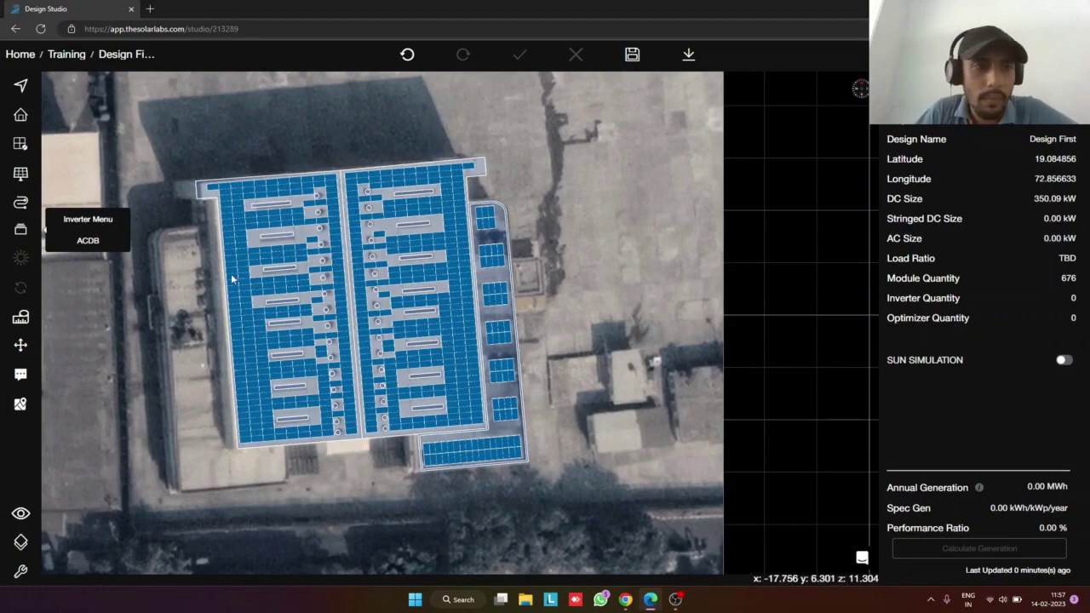
left_click(103, 221)
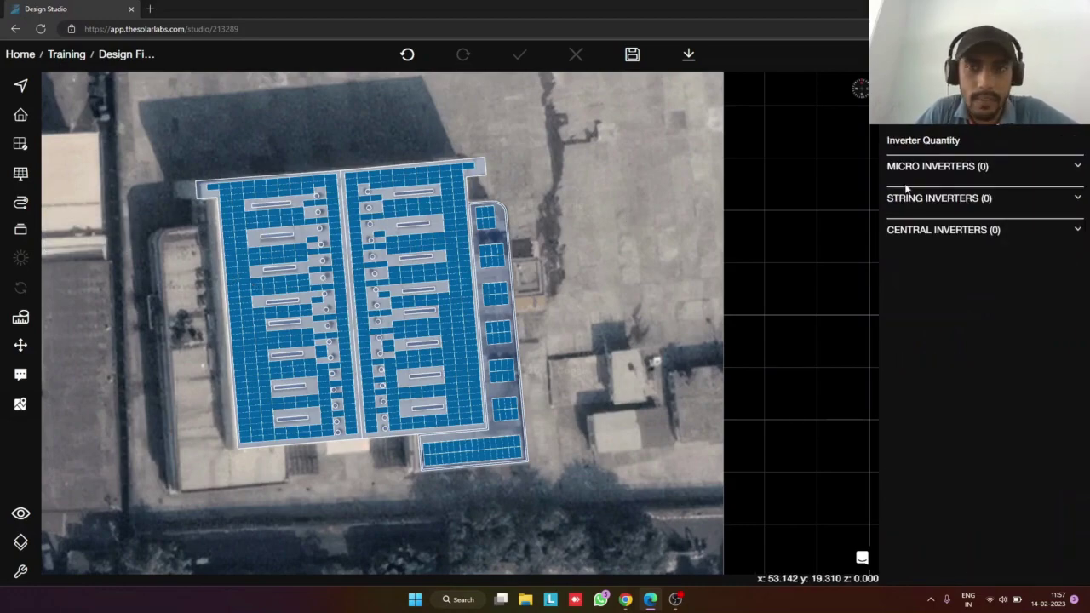
left_click(1008, 200)
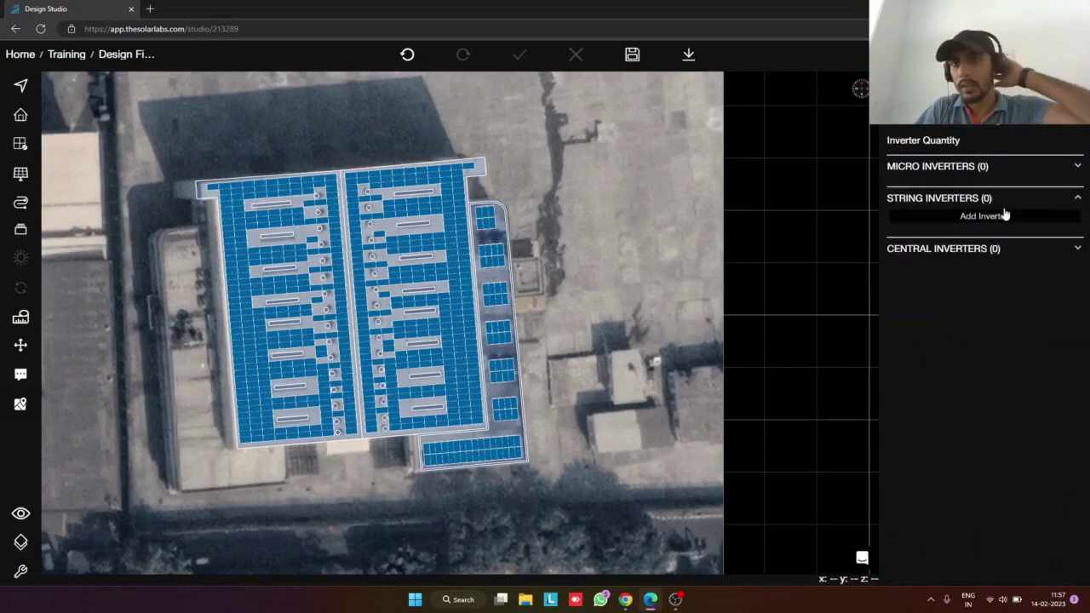
left_click(1005, 215)
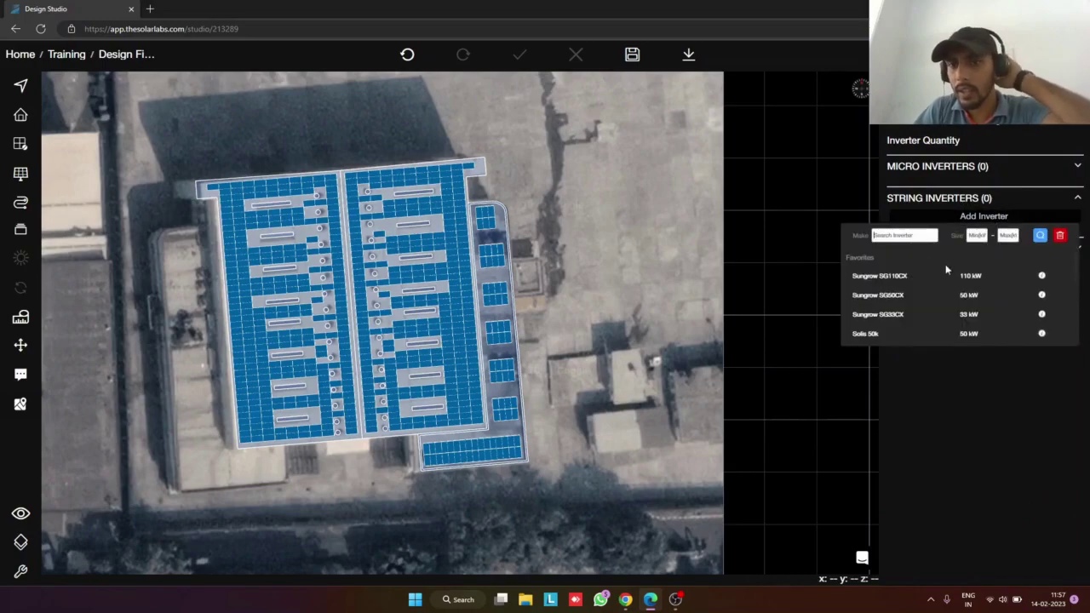
left_click(898, 277)
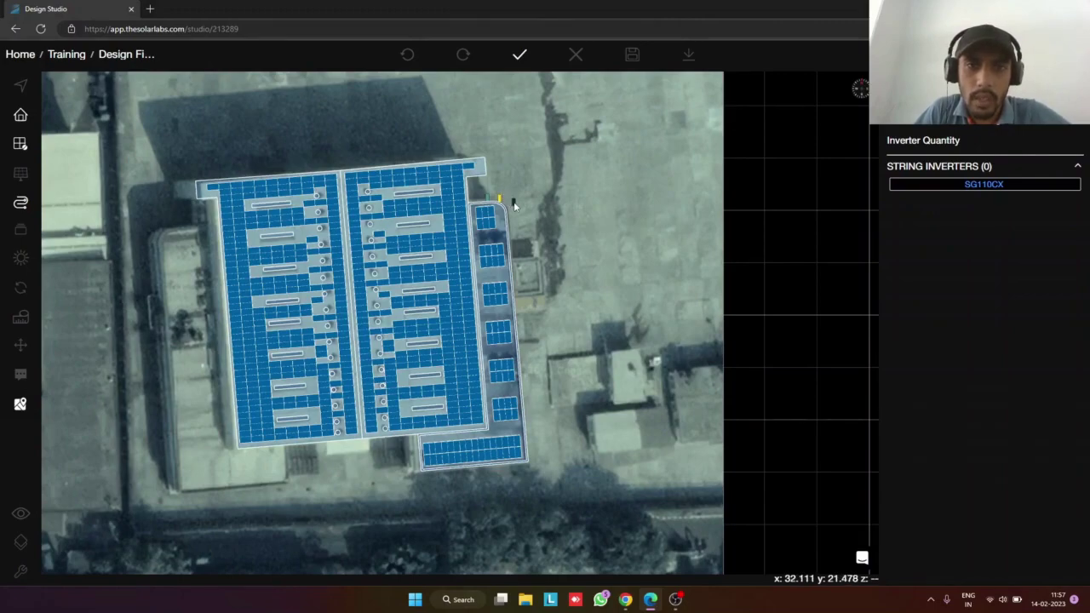
left_click(523, 55)
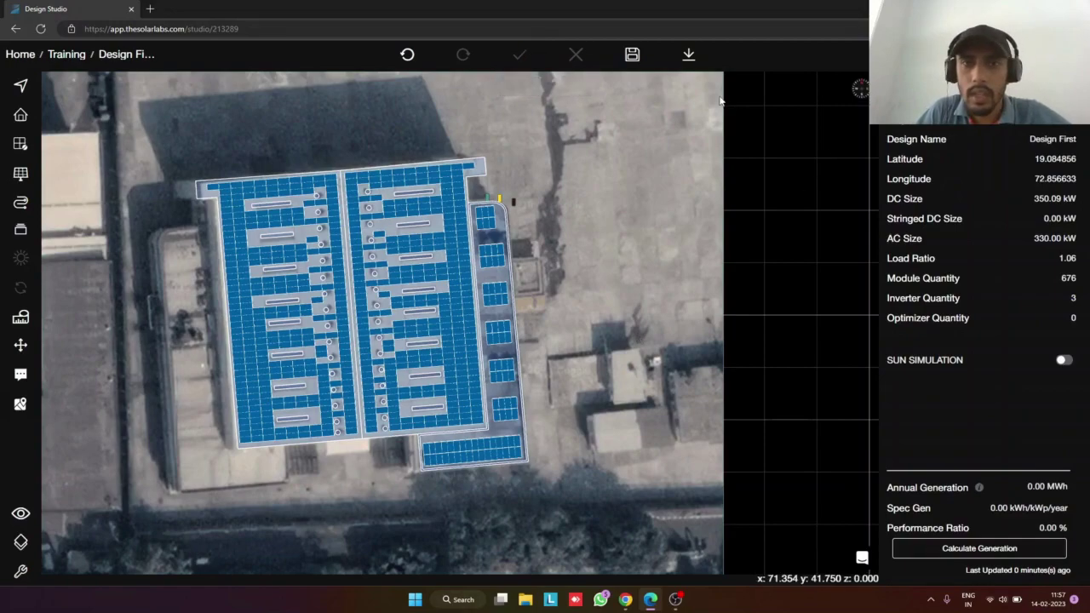
Save the design and run the energy generation calculation
left_click(632, 54)
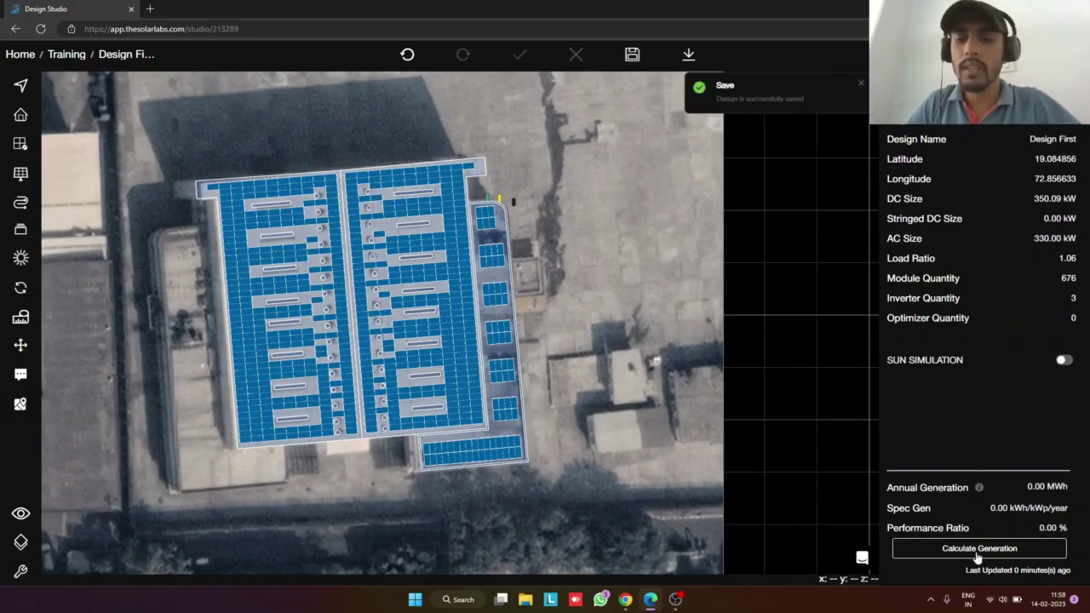
left_click(978, 552)
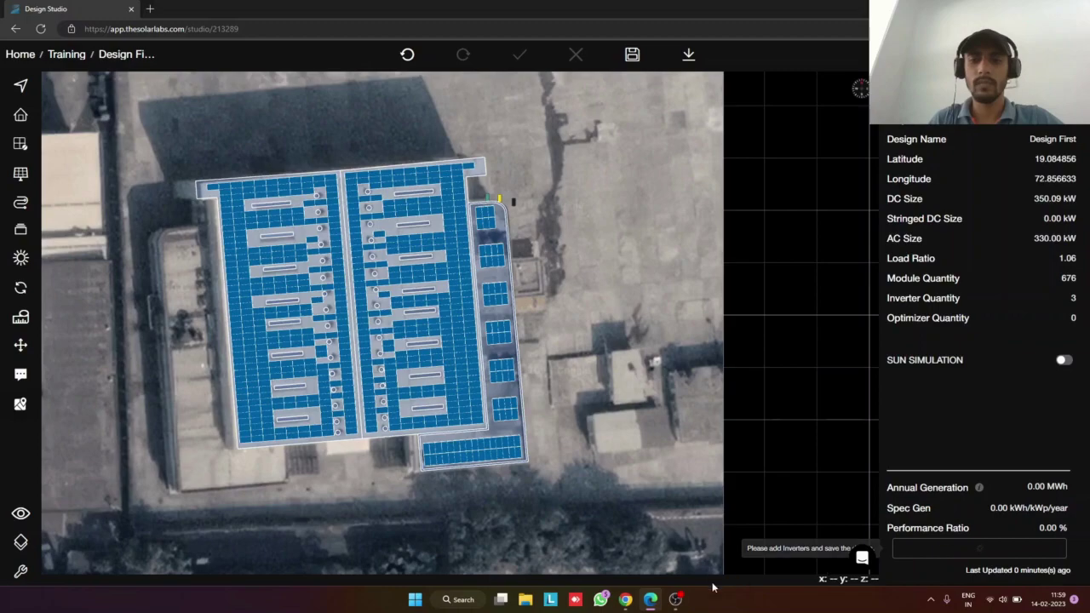
mouse_move(686, 601)
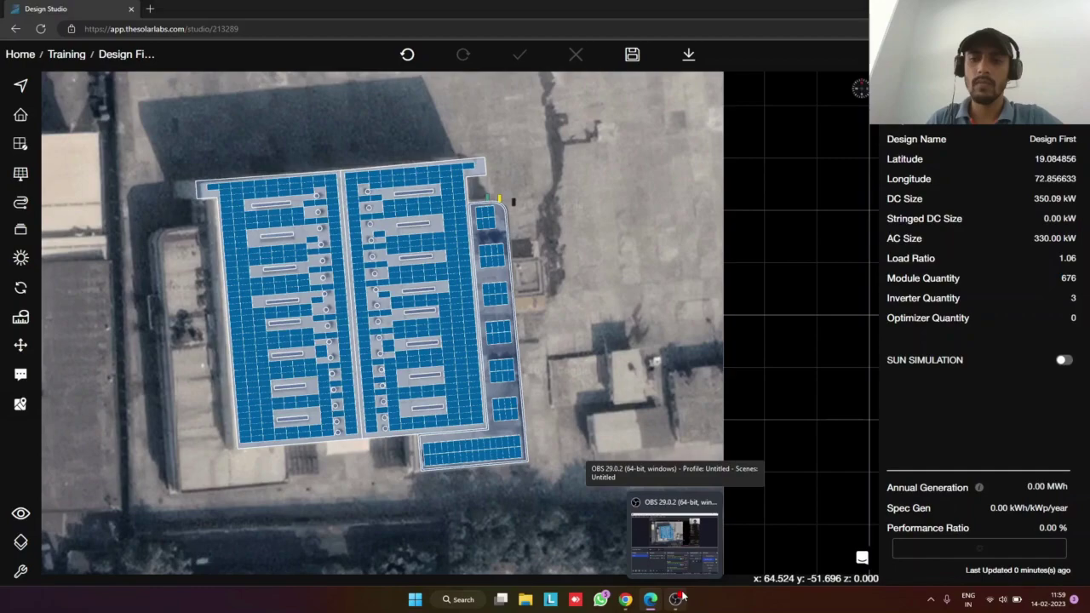
left_click(673, 532)
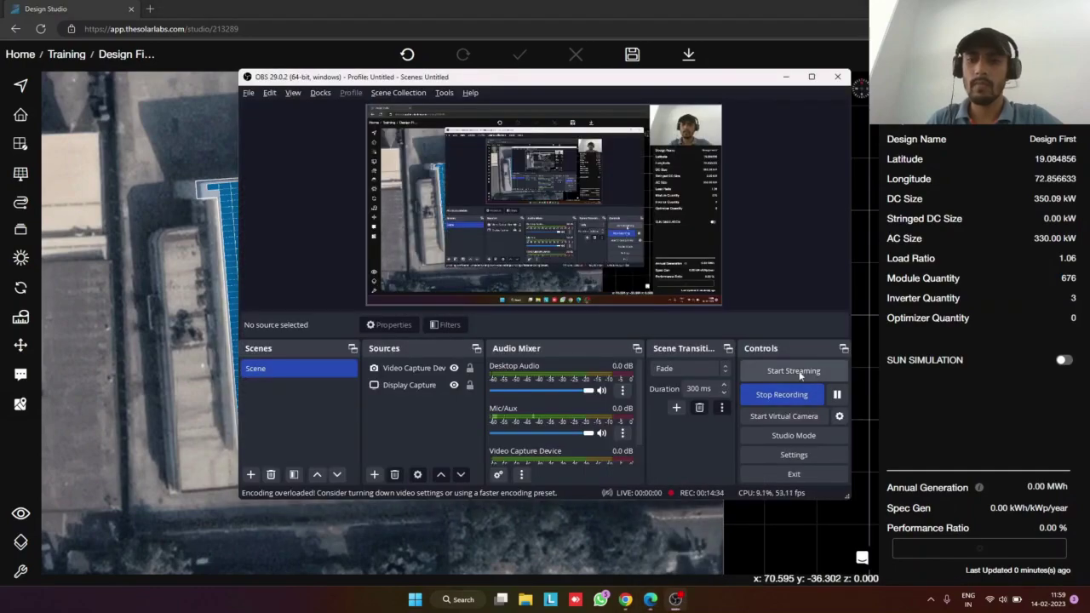
left_click(839, 395)
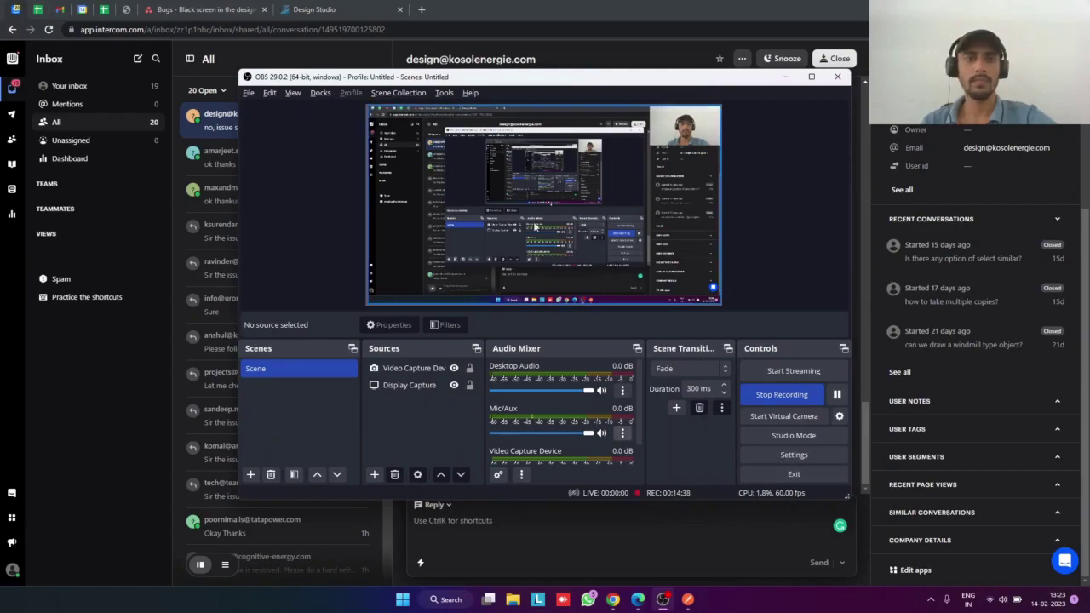
left_click(645, 603)
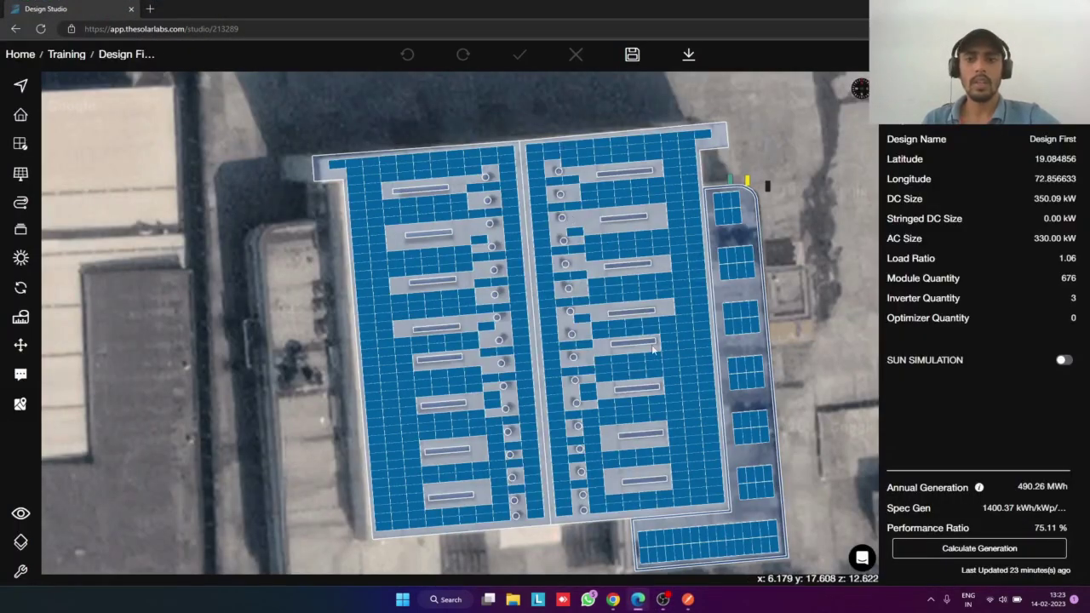
Save the design and refresh the solar access analysis for all panels
scroll(656, 354, "down", 2)
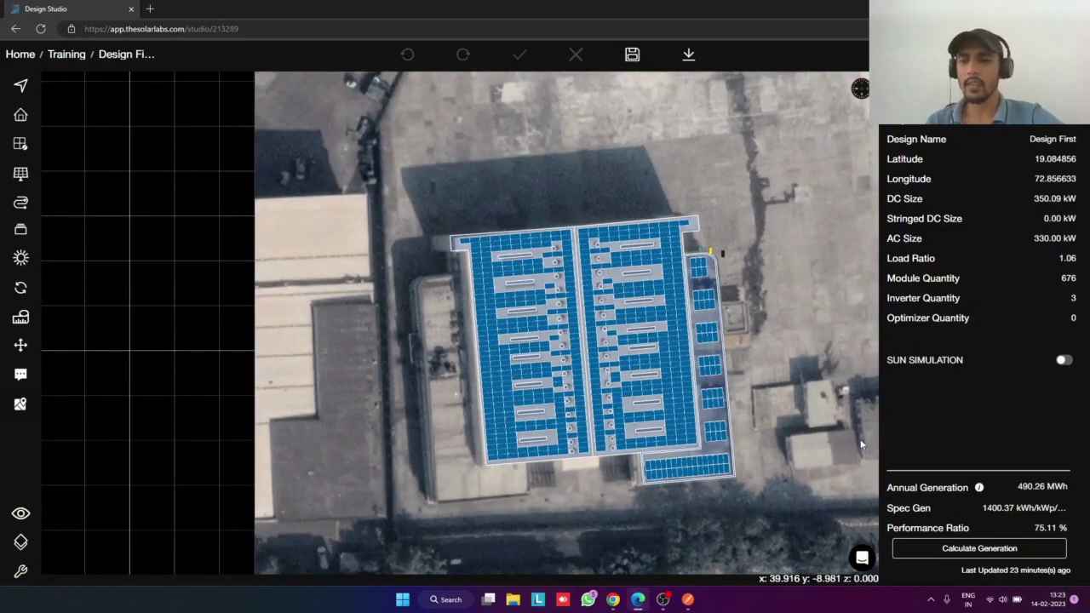
left_click(632, 54)
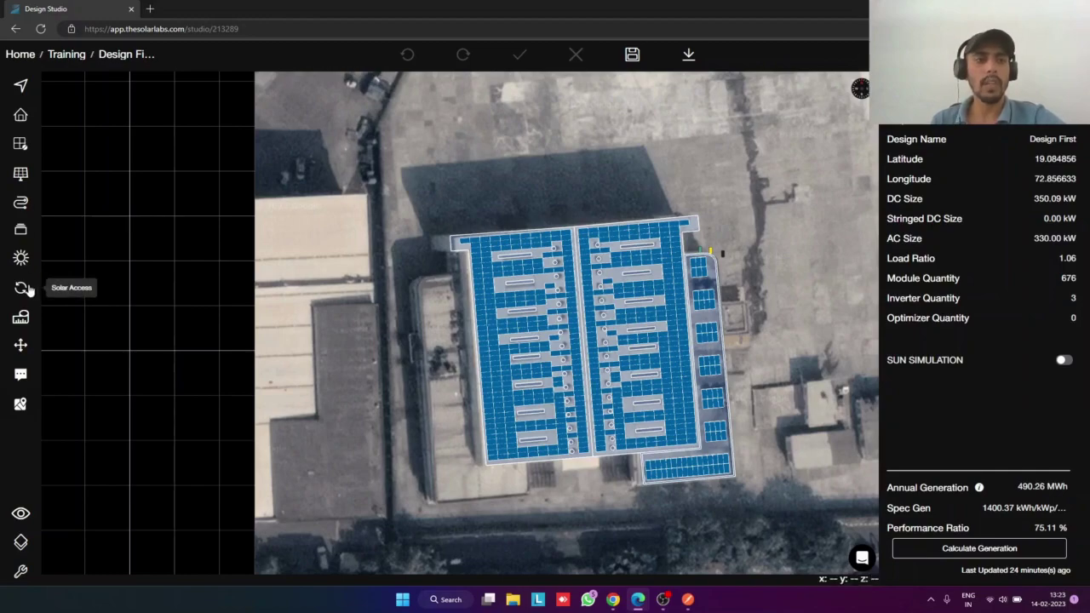
mouse_move(29, 290)
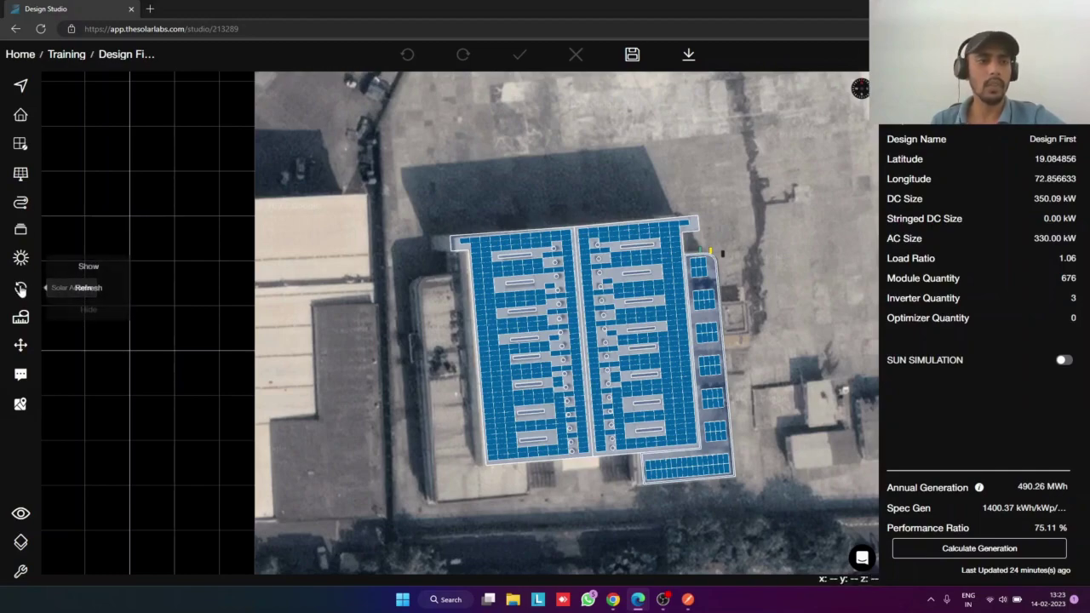
left_click(88, 290)
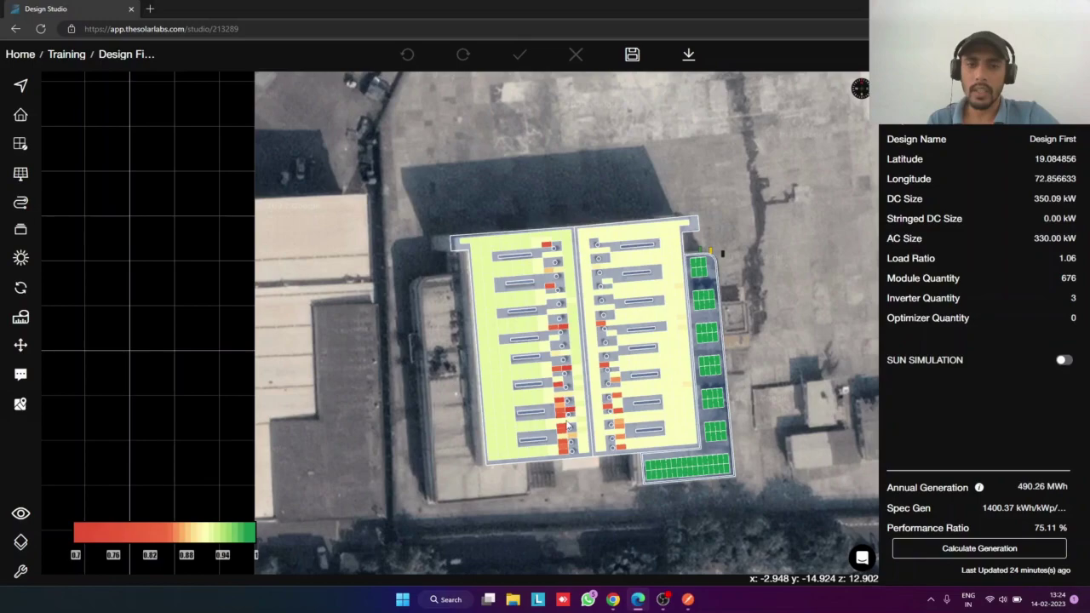
Select the whole subarray on the west-facing roof half, save the design and start optimizing that subarray
scroll(569, 426, "up", 3)
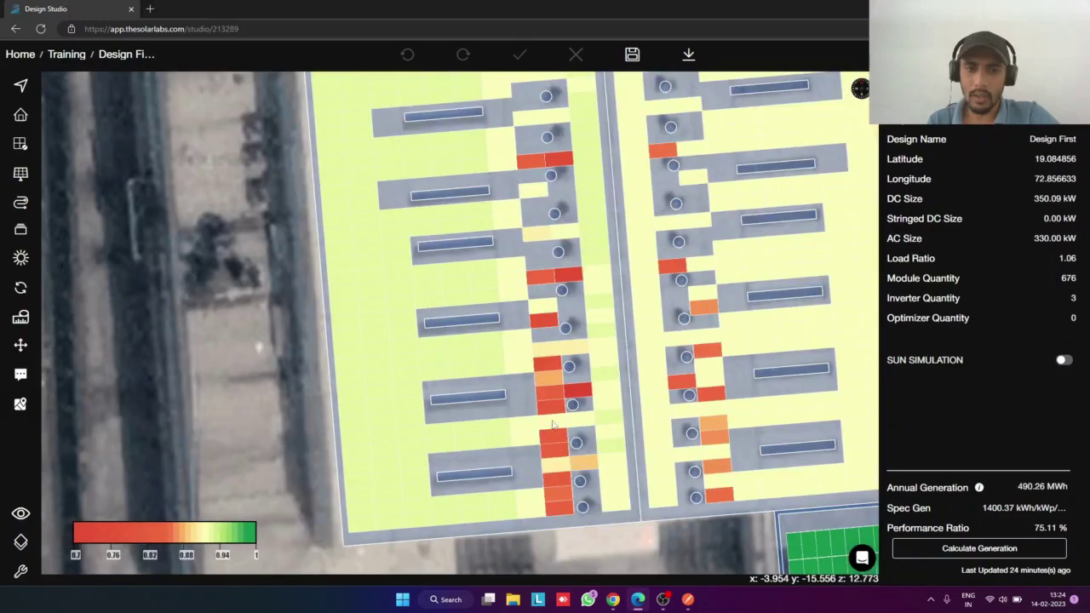
scroll(553, 425, "down", 3)
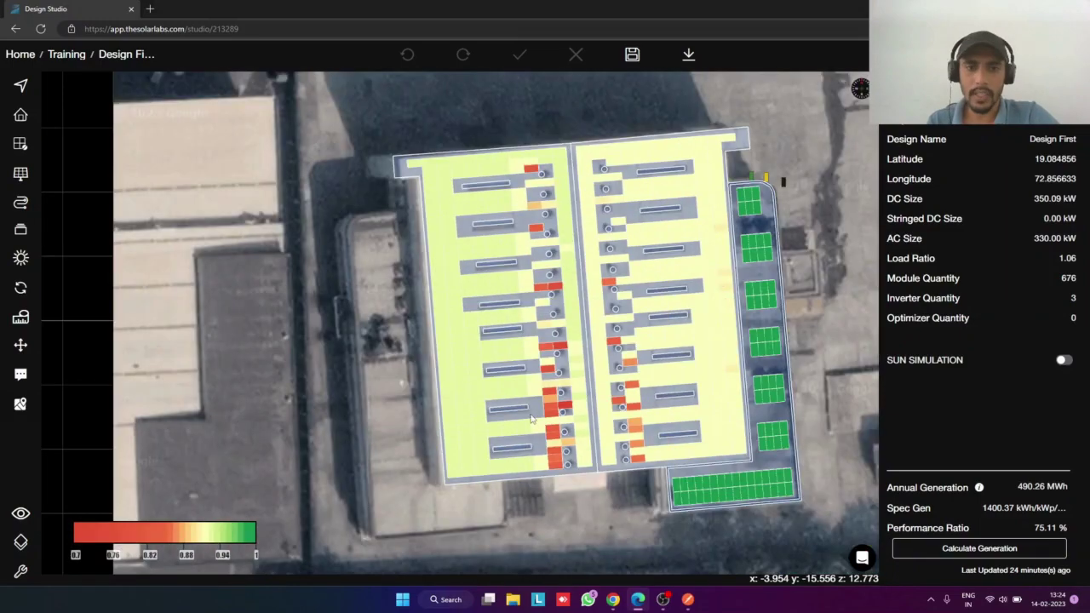
left_click(552, 407)
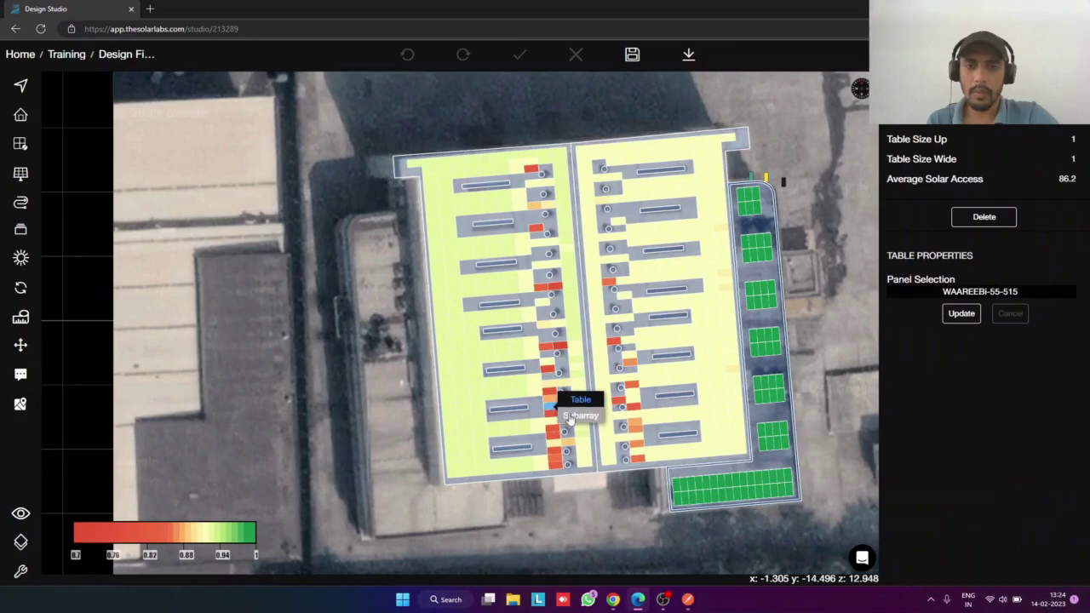
left_click(579, 416)
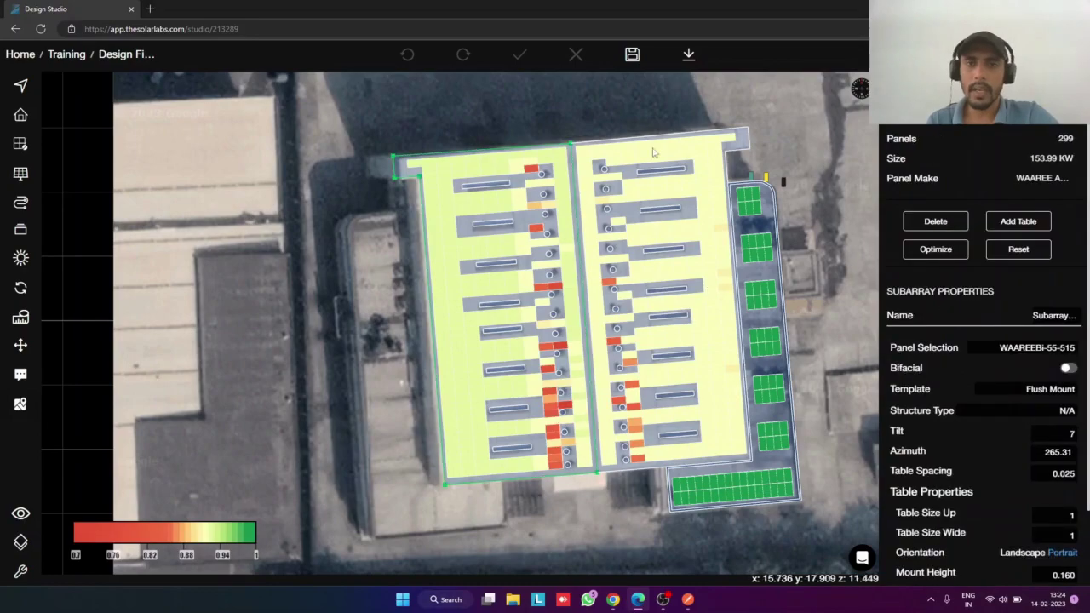
left_click(643, 67)
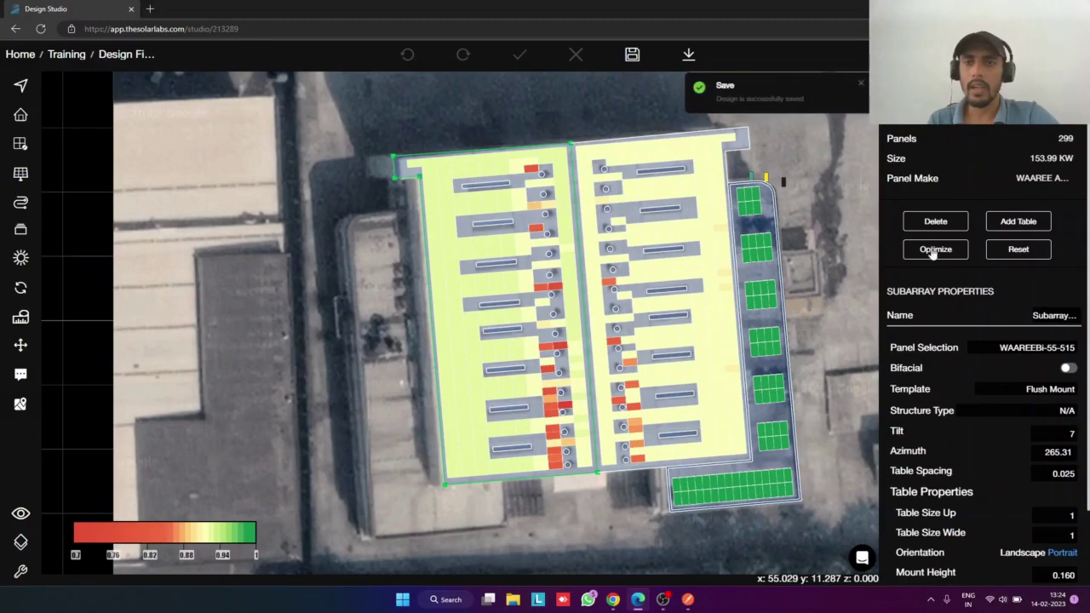
left_click(936, 249)
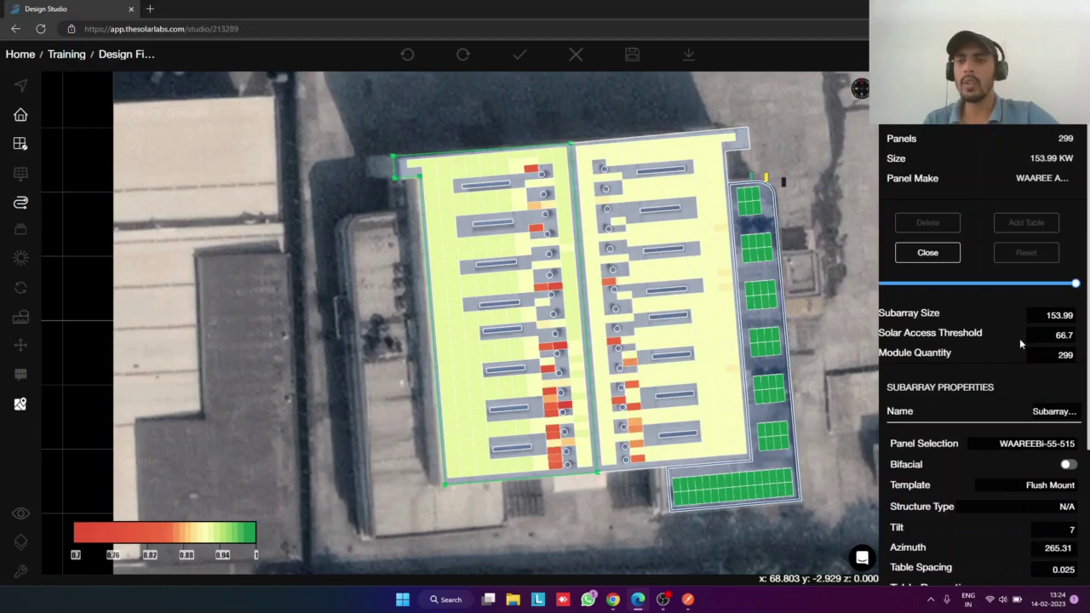
Set the west-facing subarray's solar access threshold to 90, fine-tune it to 89.0 and finish the optimization
left_click(1075, 335)
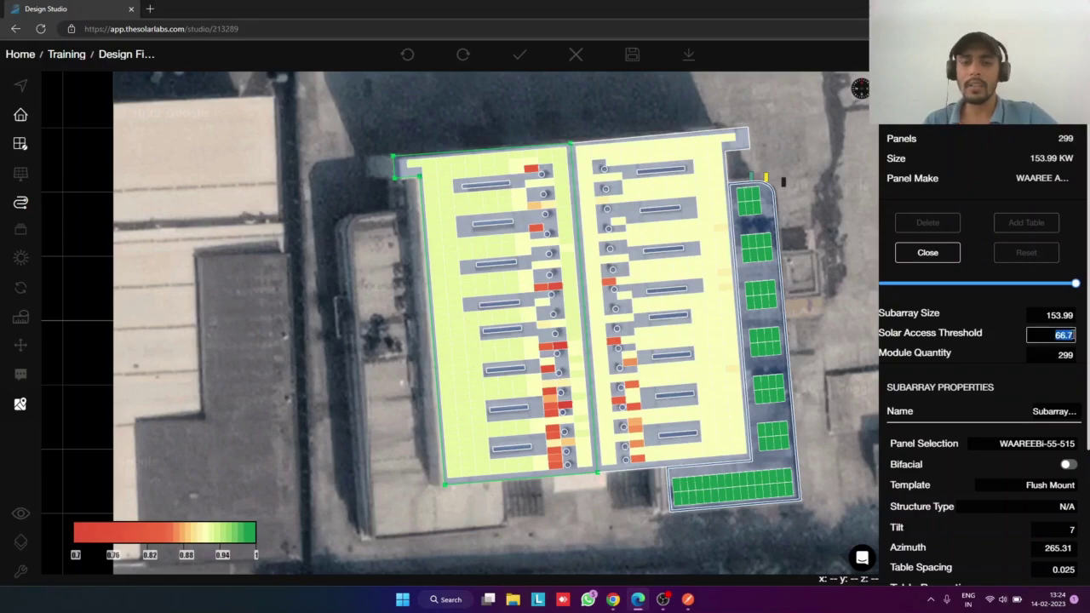
type("90")
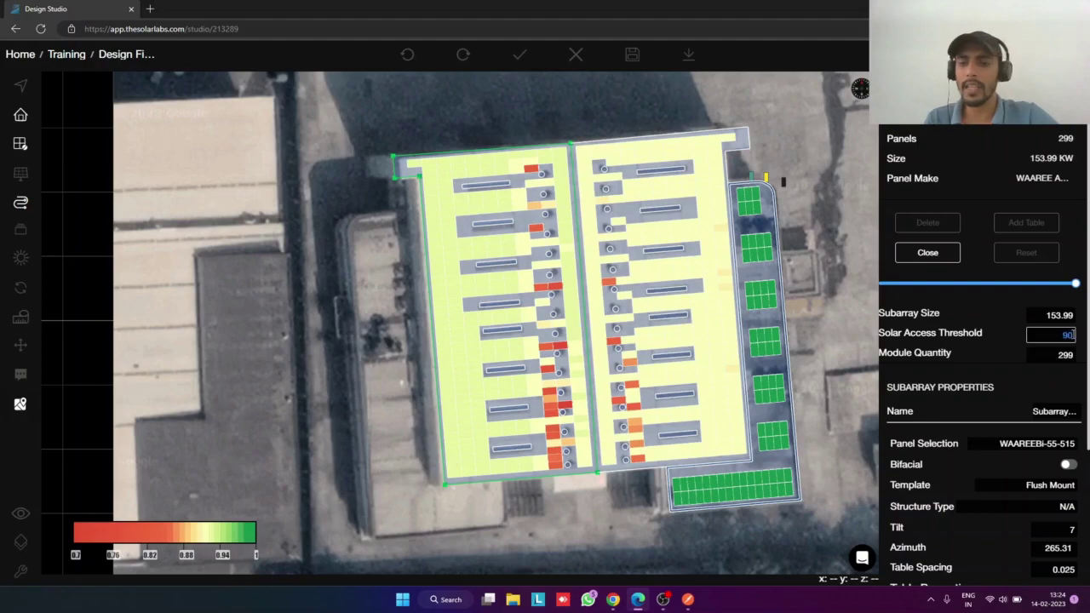
type(".3")
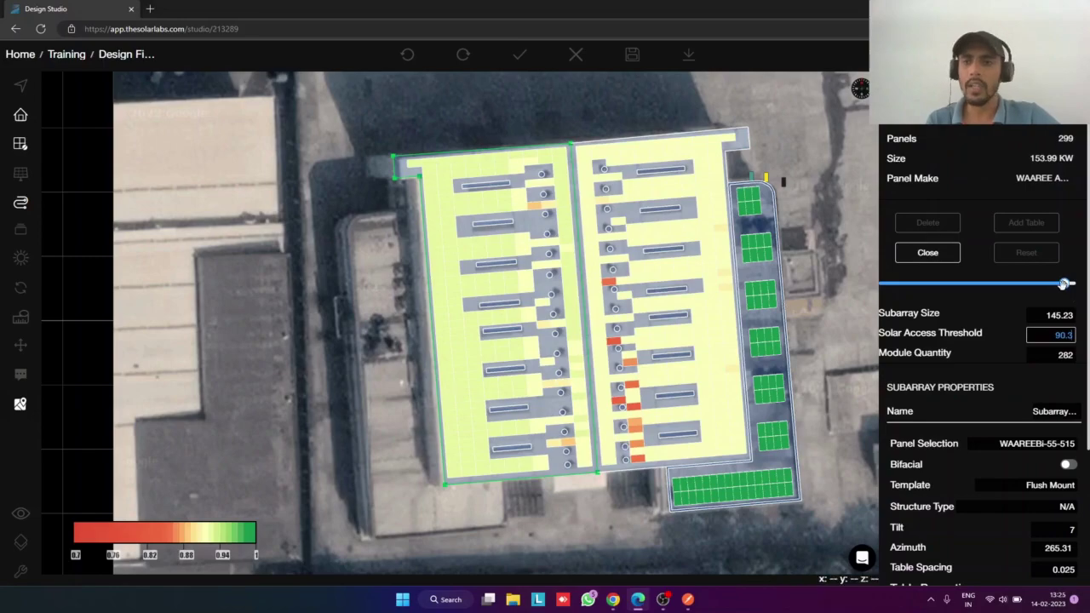
mouse_move(1064, 284)
left_mouse_down()
mouse_move(1015, 286)
mouse_move(1066, 288)
left_mouse_up()
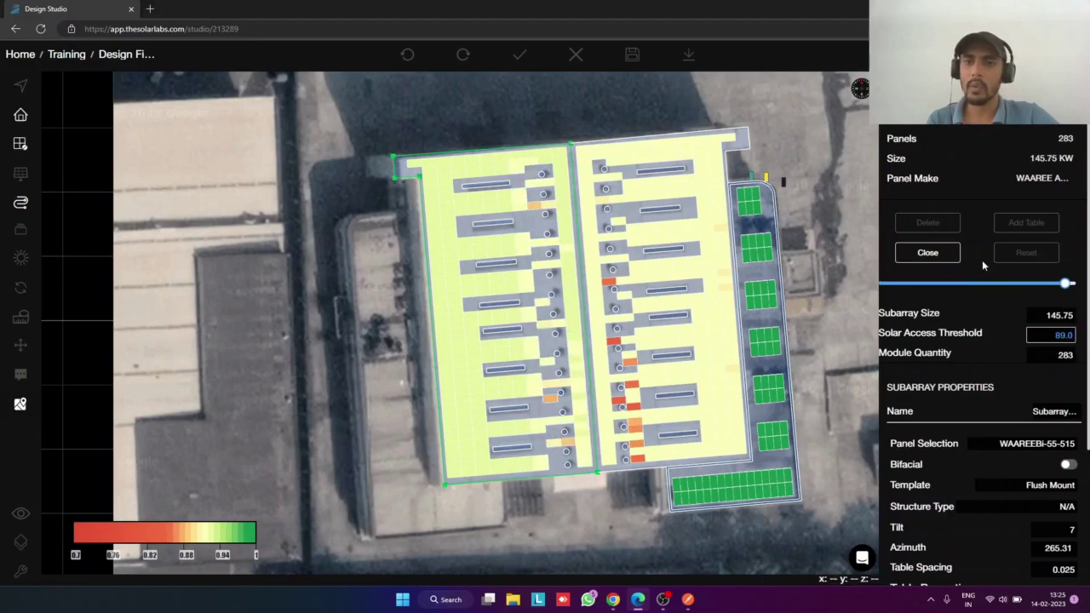
left_click(943, 261)
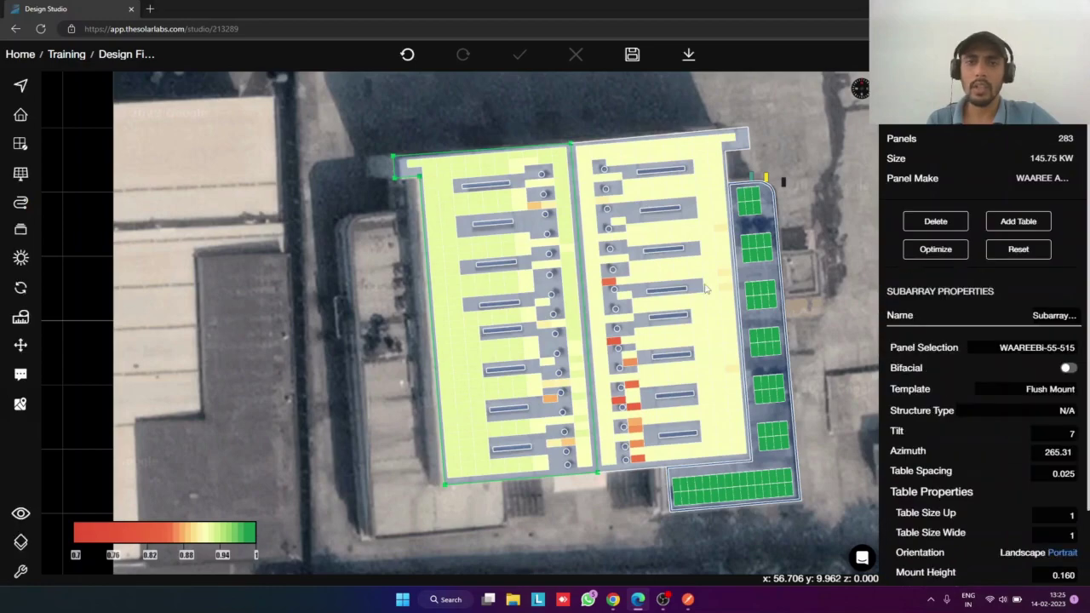
Optimize the subarray on the east-facing roof half with a solar access threshold of 90
left_click(695, 279)
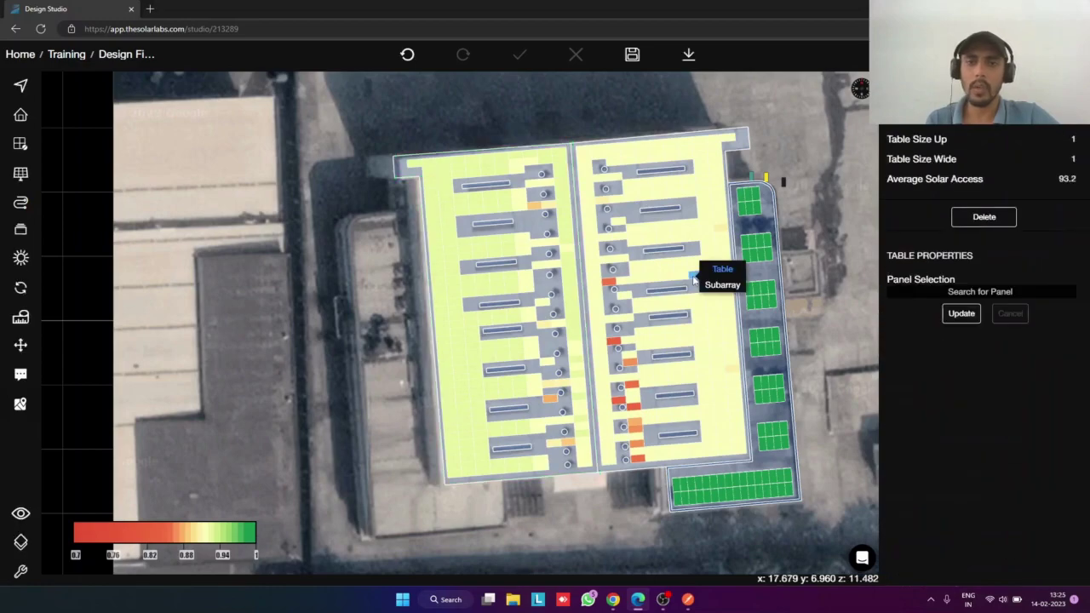
left_click(720, 284)
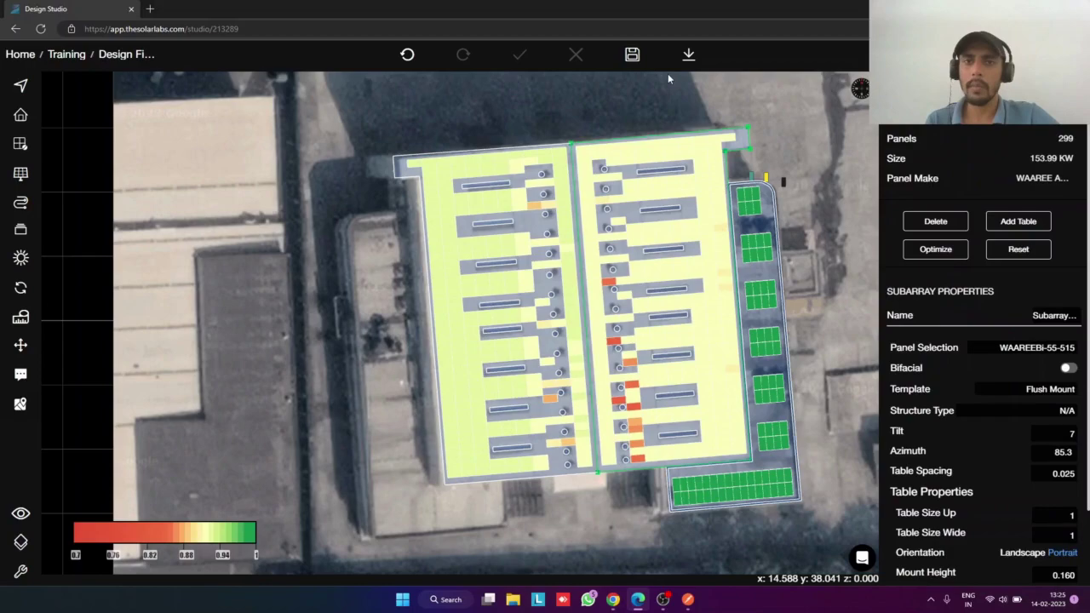
left_click(940, 252)
left_click(1058, 335)
type("90")
key("Return")
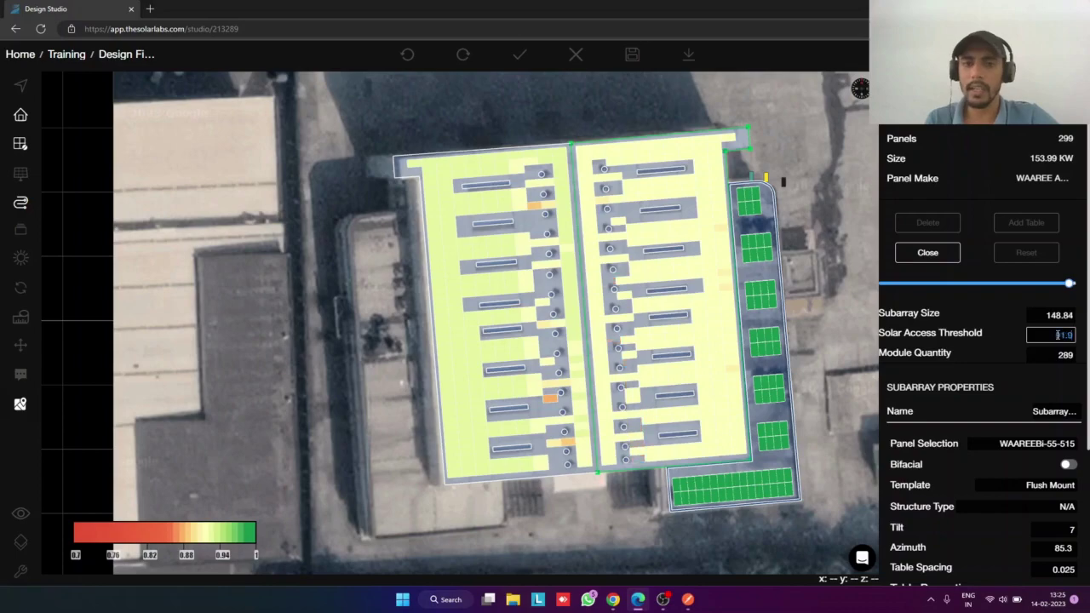
left_click(927, 253)
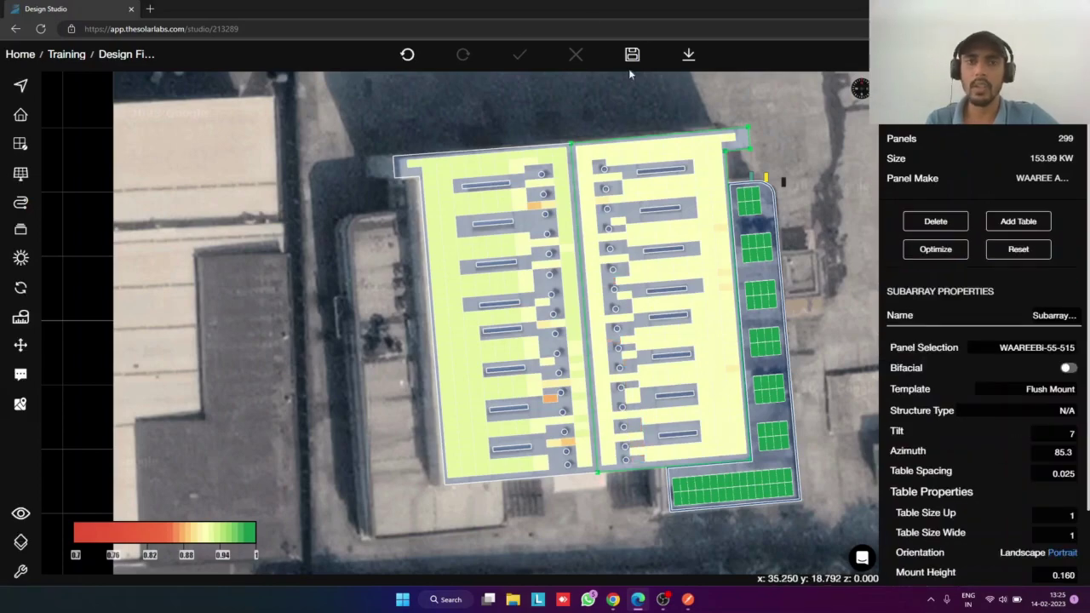
Save the optimized design, deselect the subarray and recalculate the energy generation
left_click(635, 55)
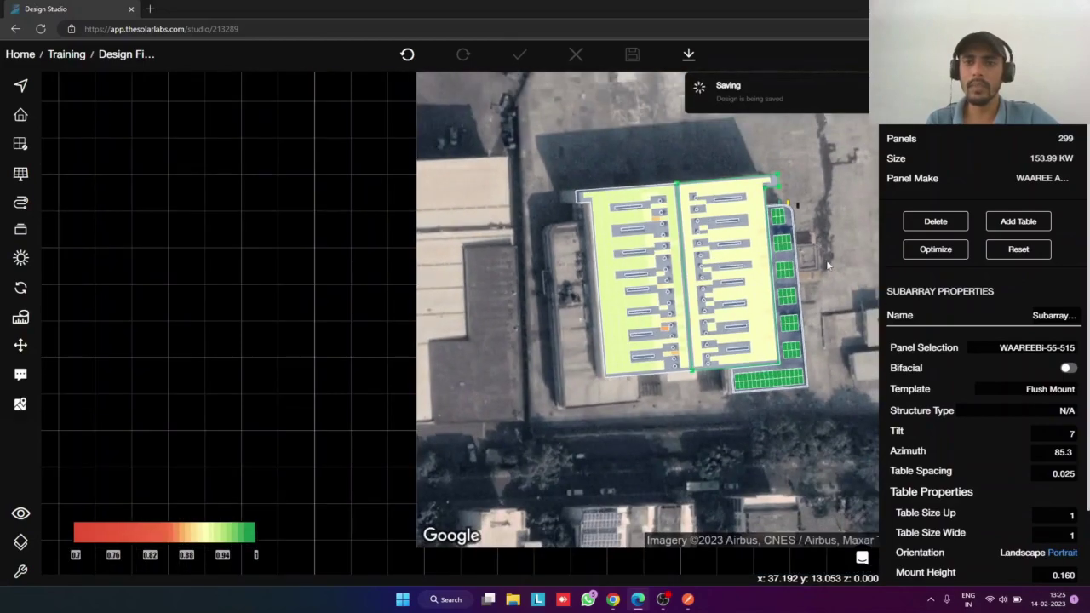
left_click(828, 266)
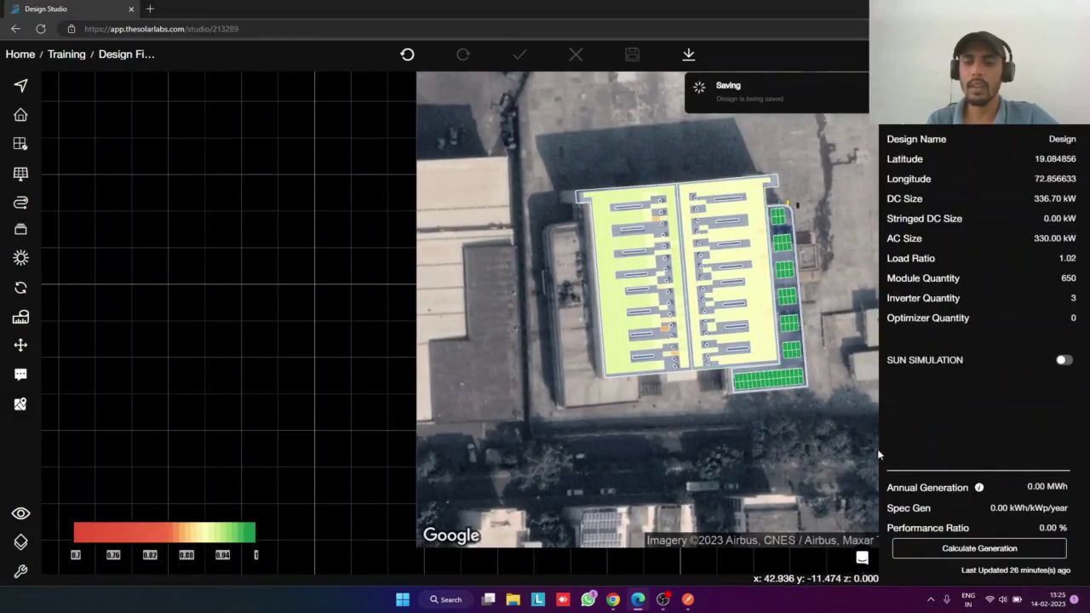
left_click(936, 552)
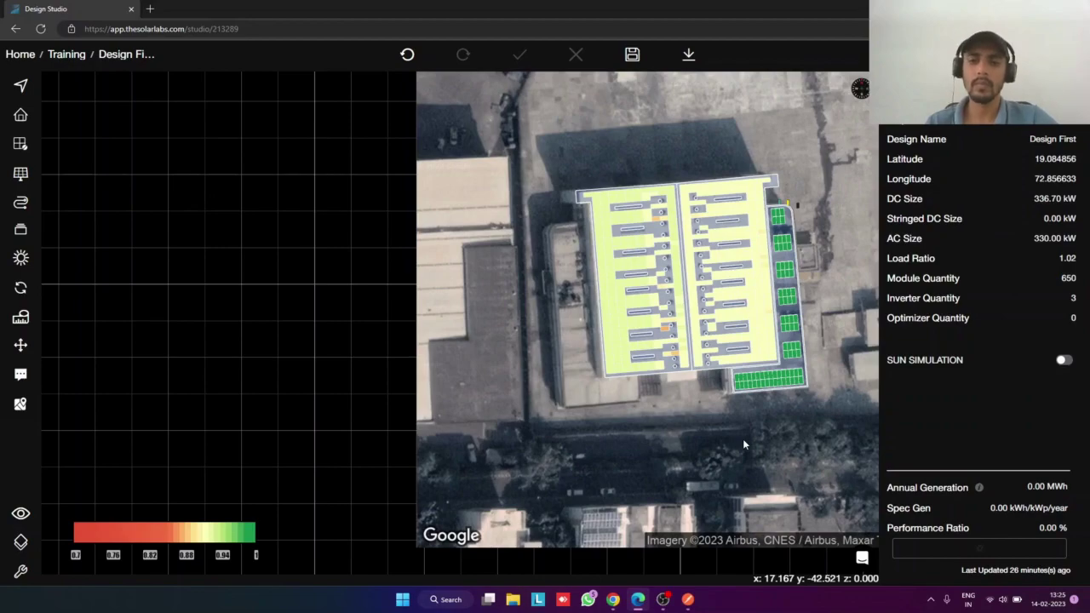
left_click_drag(741, 441, 530, 455)
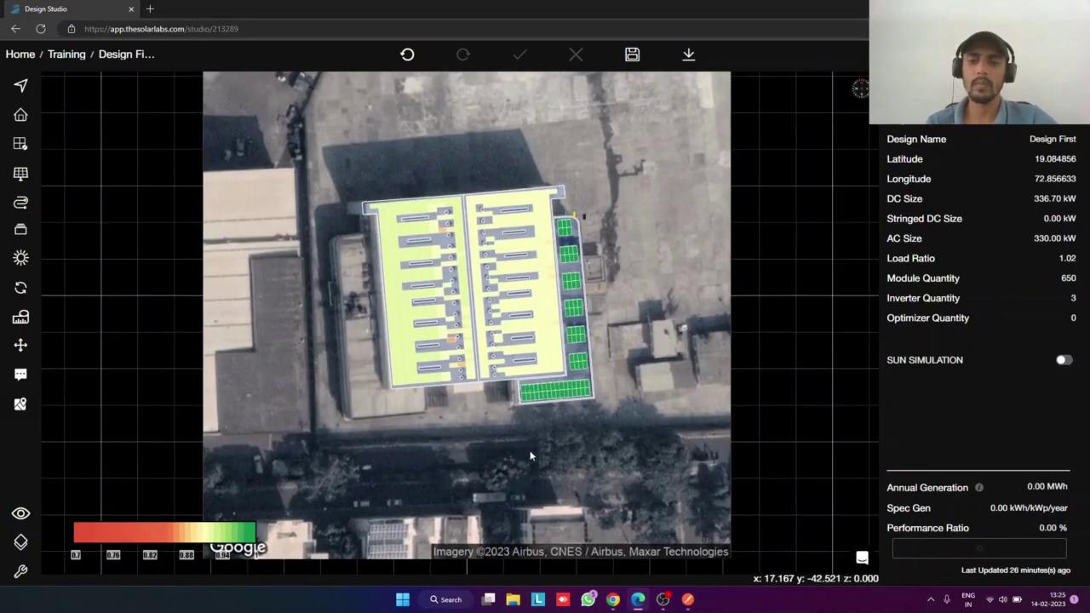